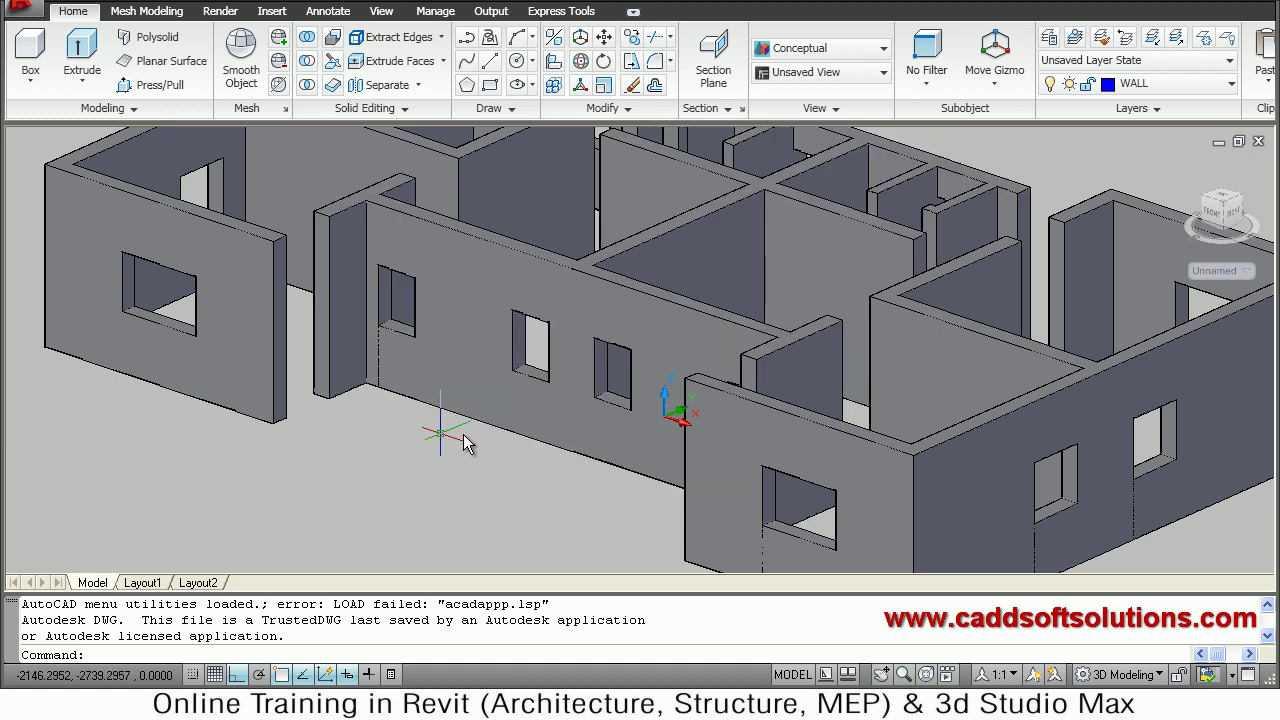
pyautogui.click(588, 463)
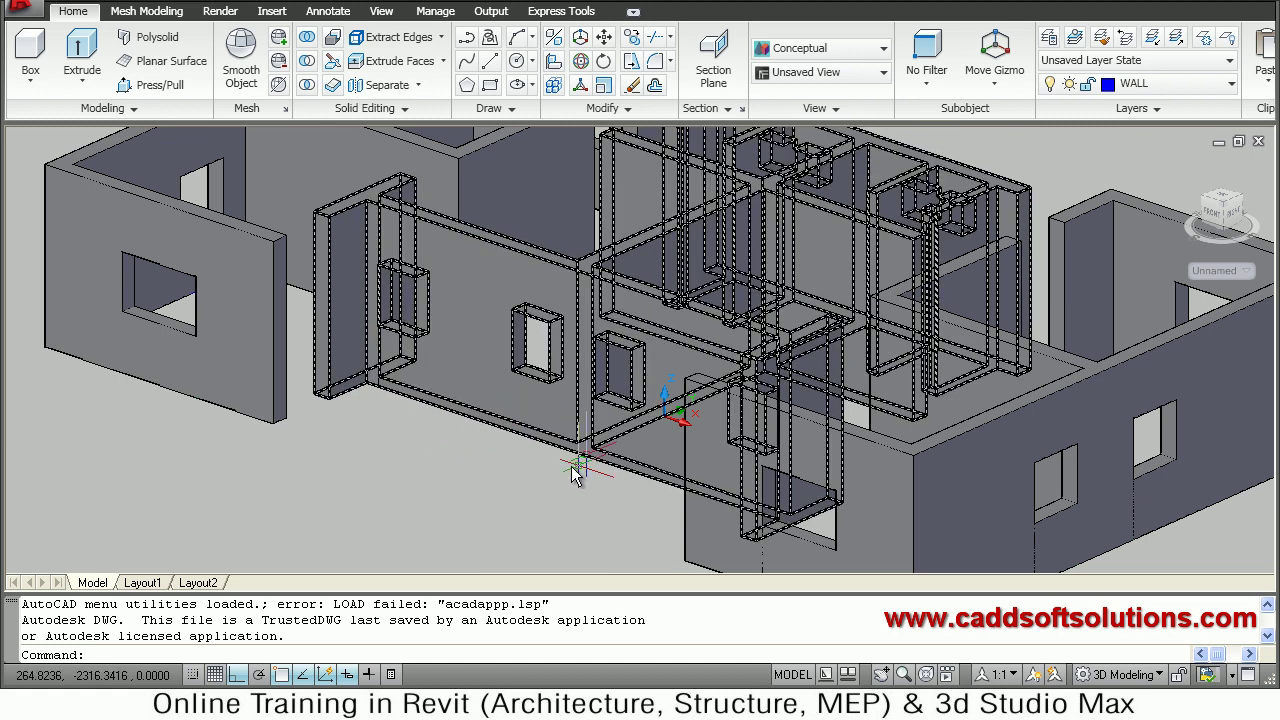
pyautogui.press('Escape')
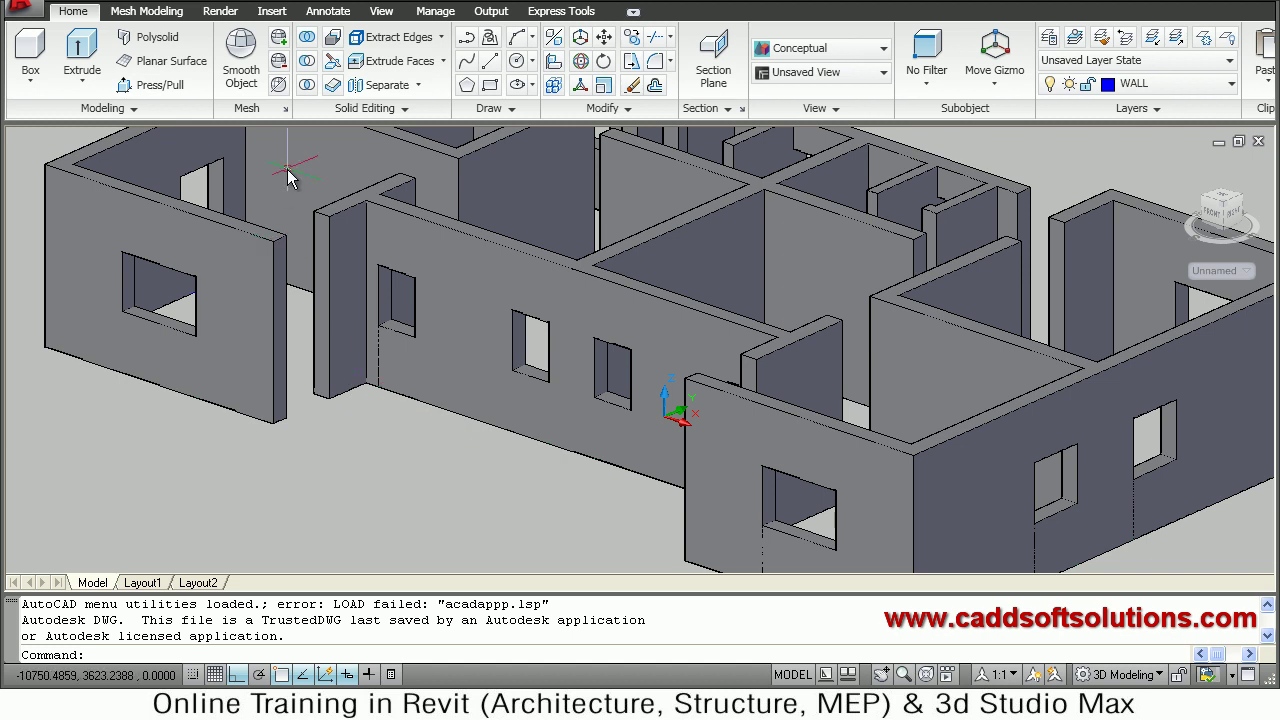
pyautogui.scroll(2, 282, 198)
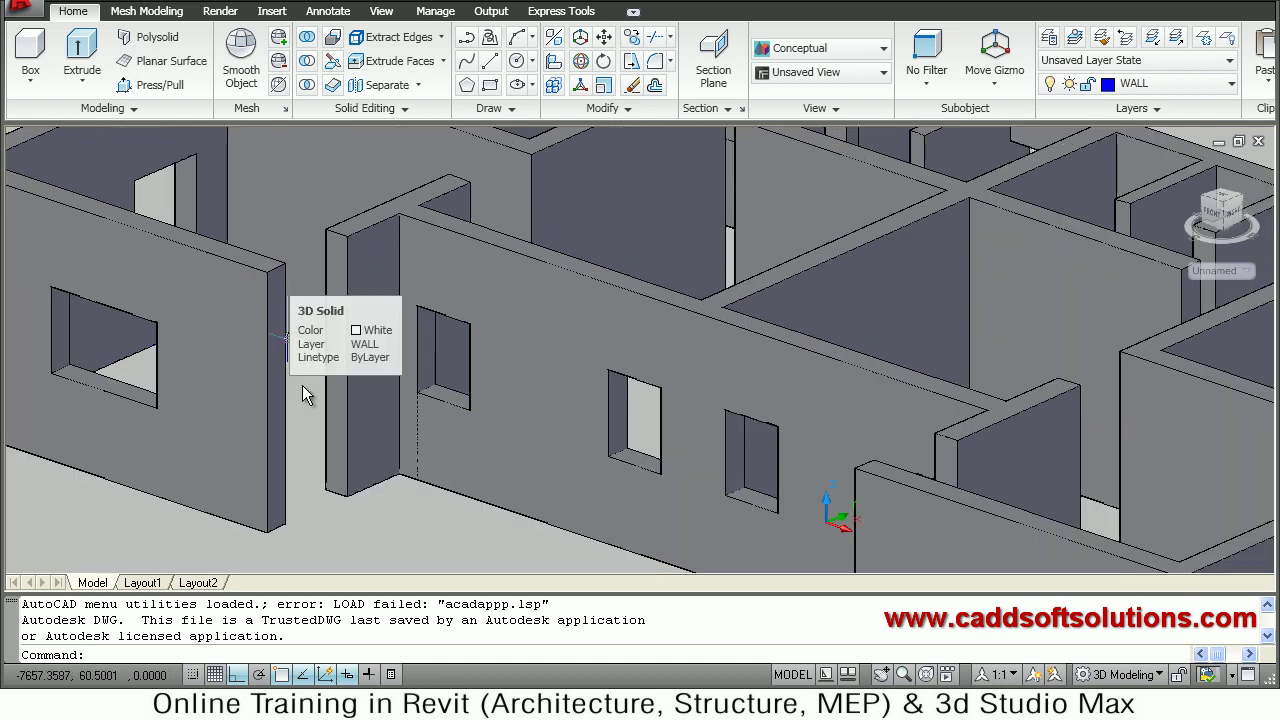
pyautogui.scroll(4, 363, 398)
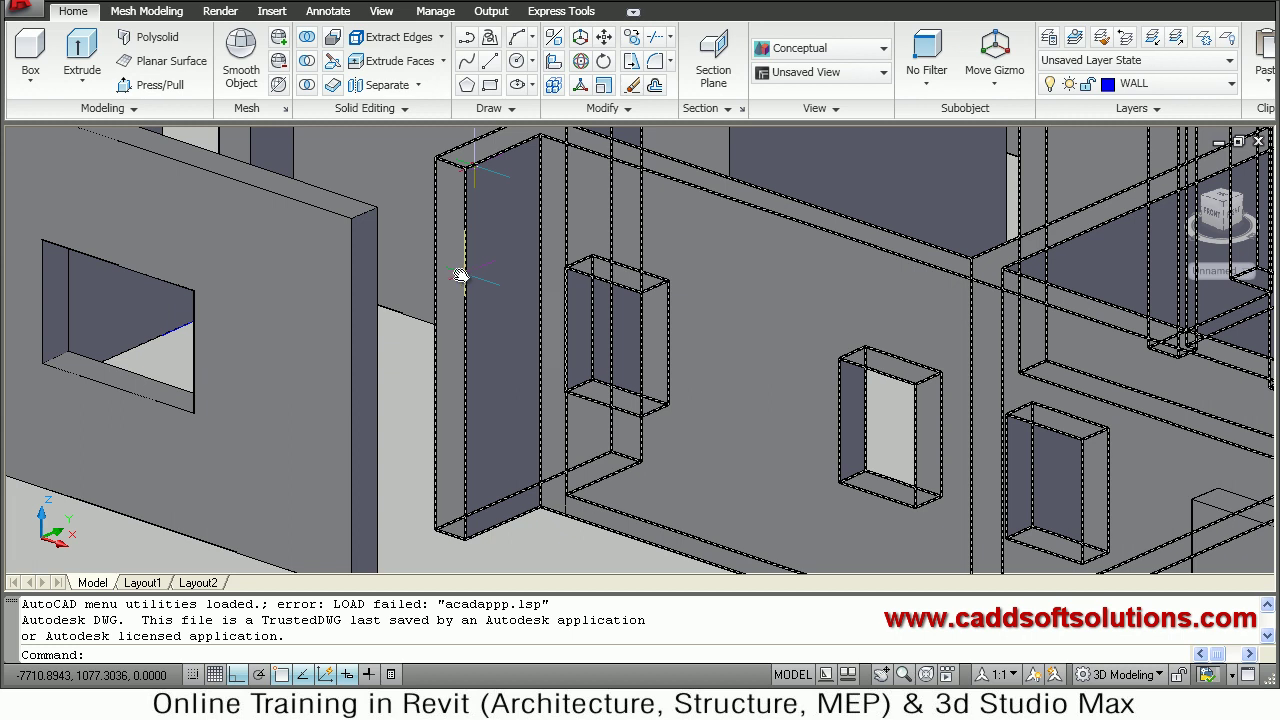
pyautogui.scroll(-5, 503, 257)
pyautogui.press('Escape')
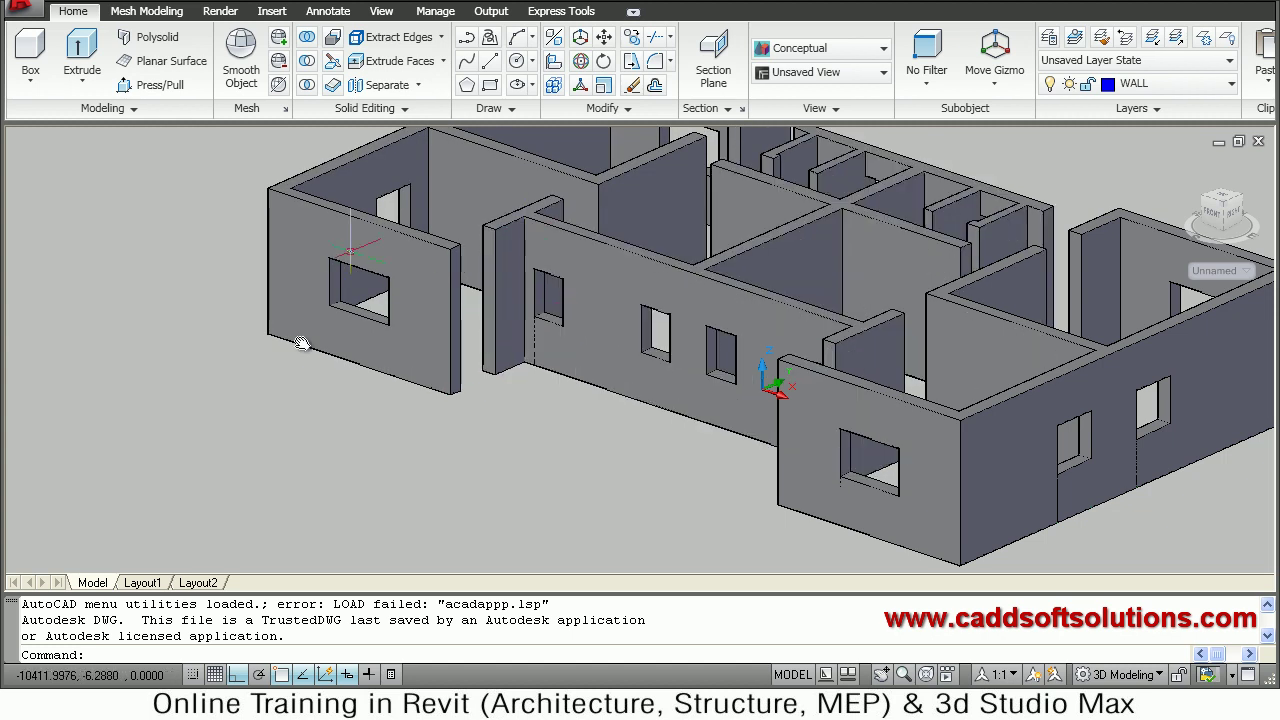
# Switch the model to the SE Isometric view
pyautogui.click(797, 150)
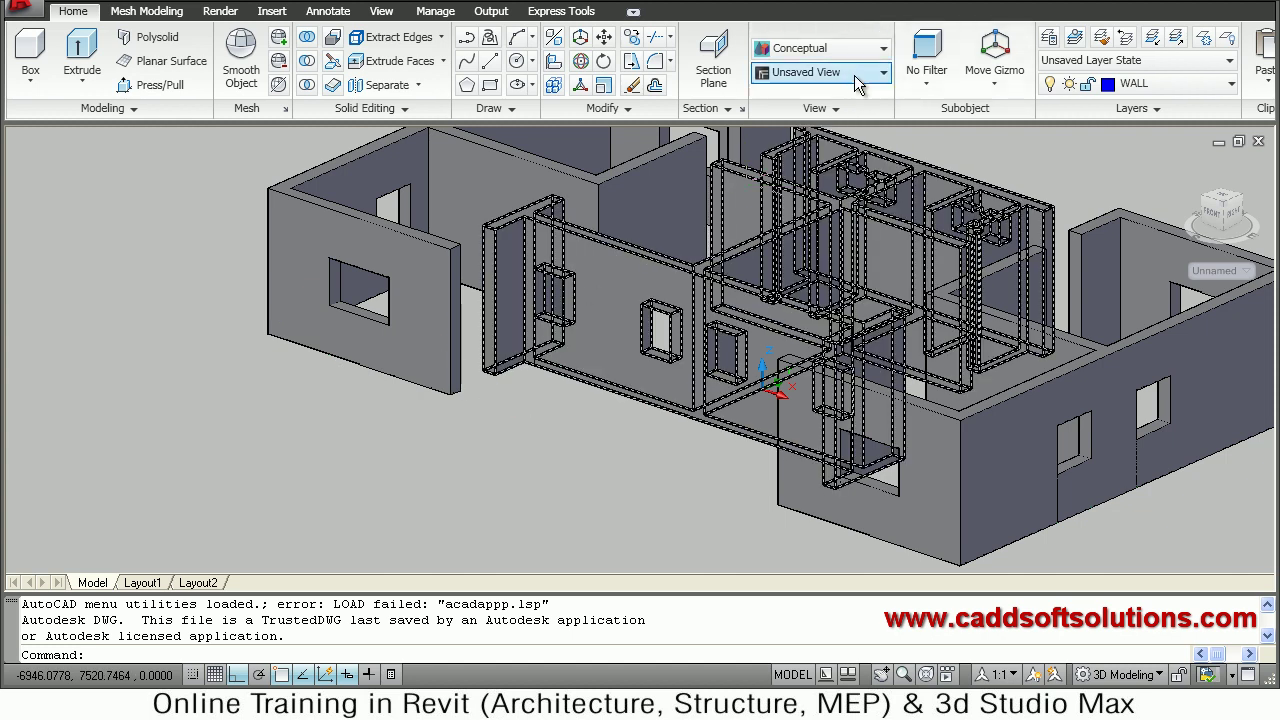
pyautogui.click(825, 72)
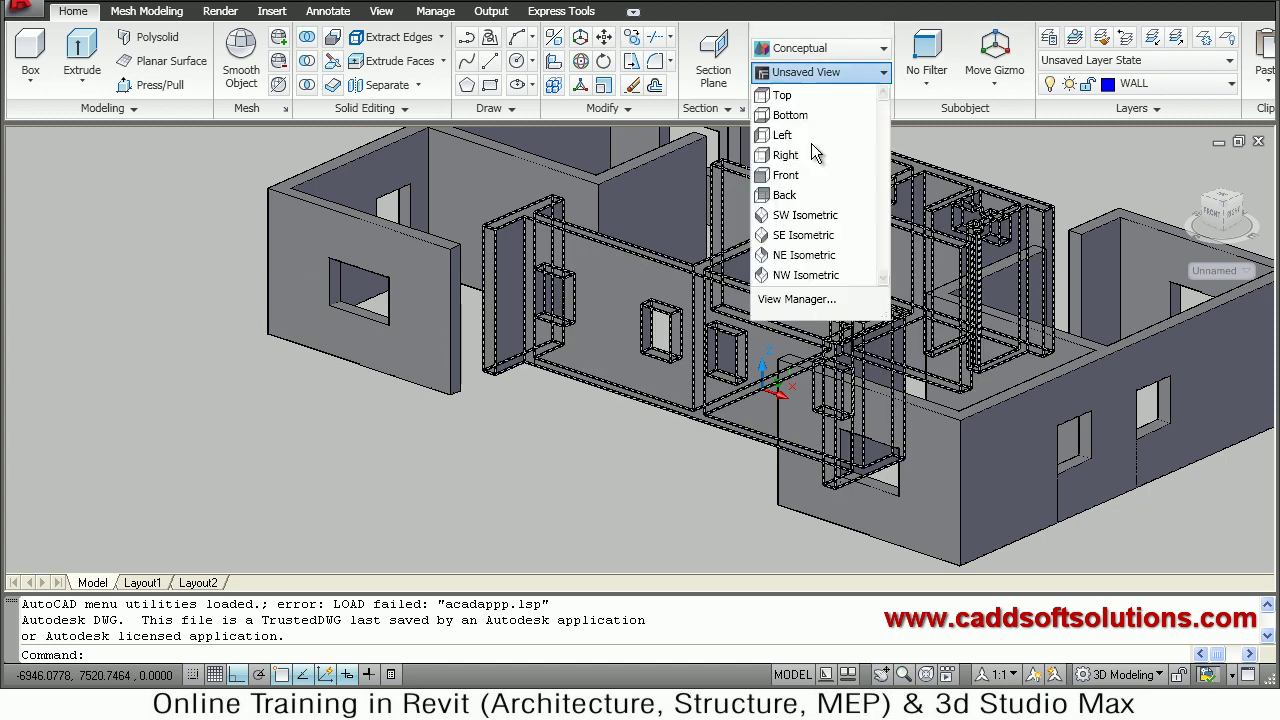
pyautogui.click(785, 234)
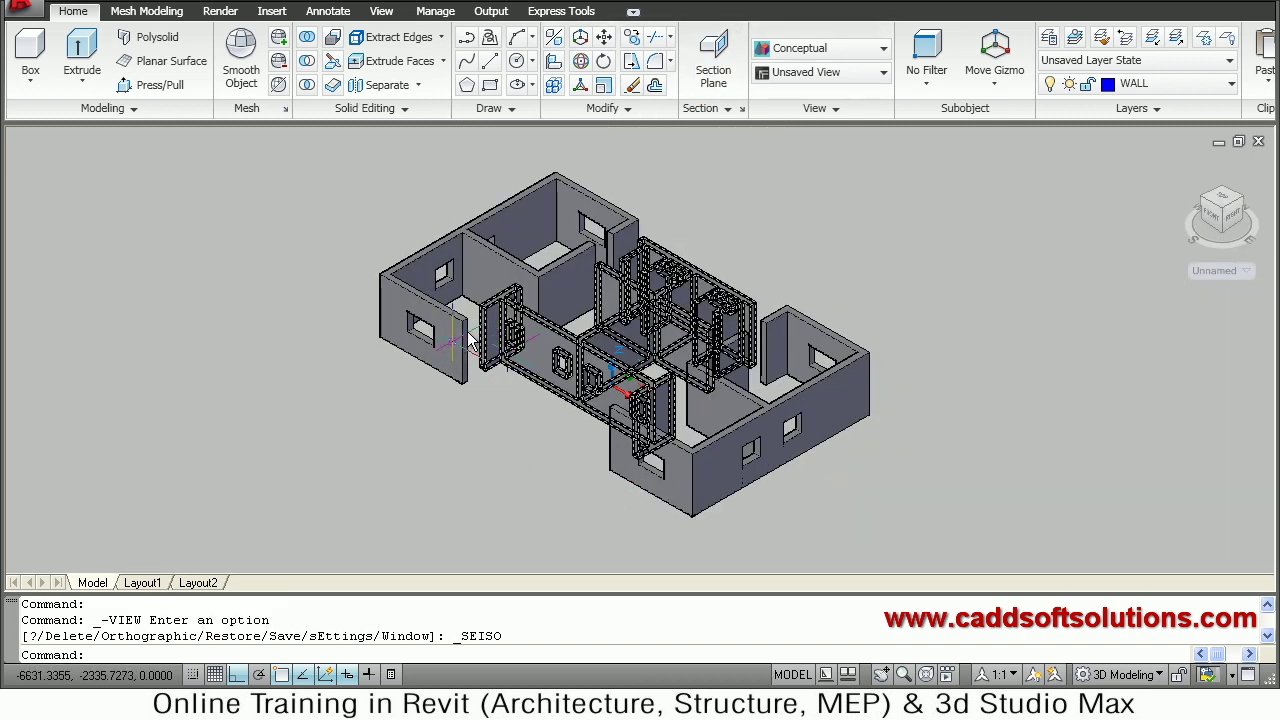
# Align the UCS with the preset Right orientation, parallel to the end faces of the front walls
pyautogui.scroll(3, 470, 338)
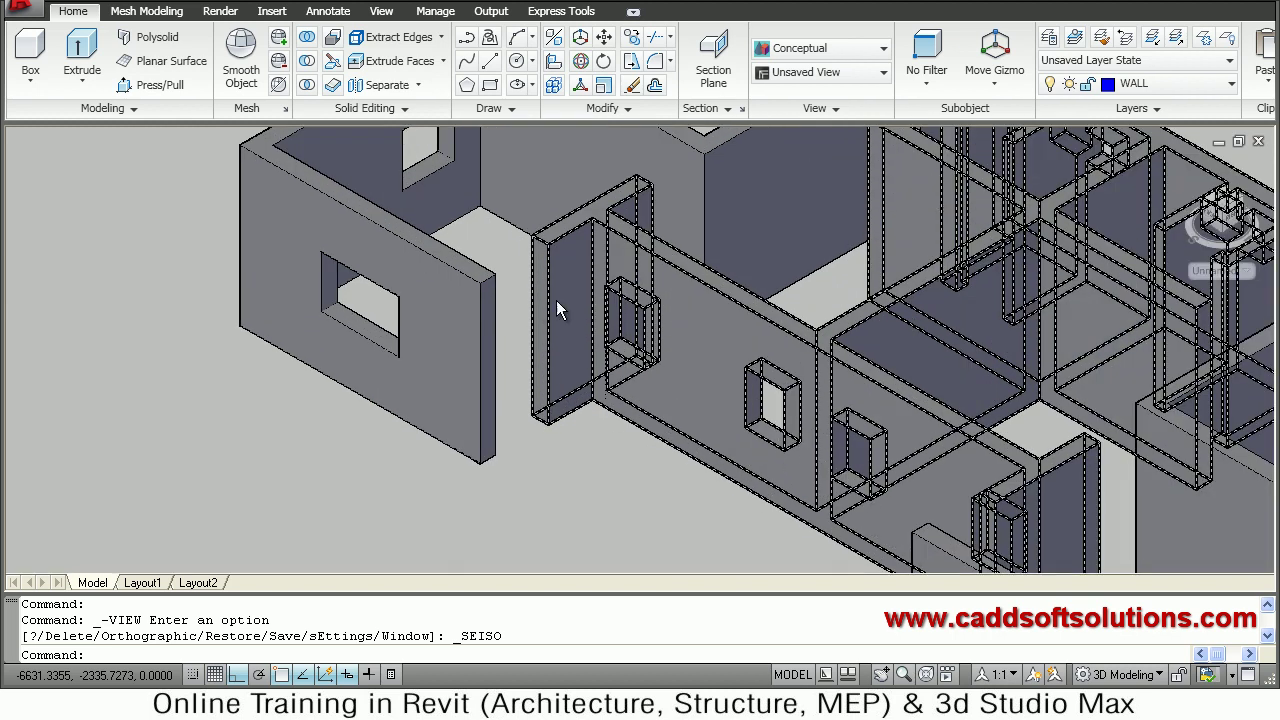
pyautogui.scroll(2, 557, 304)
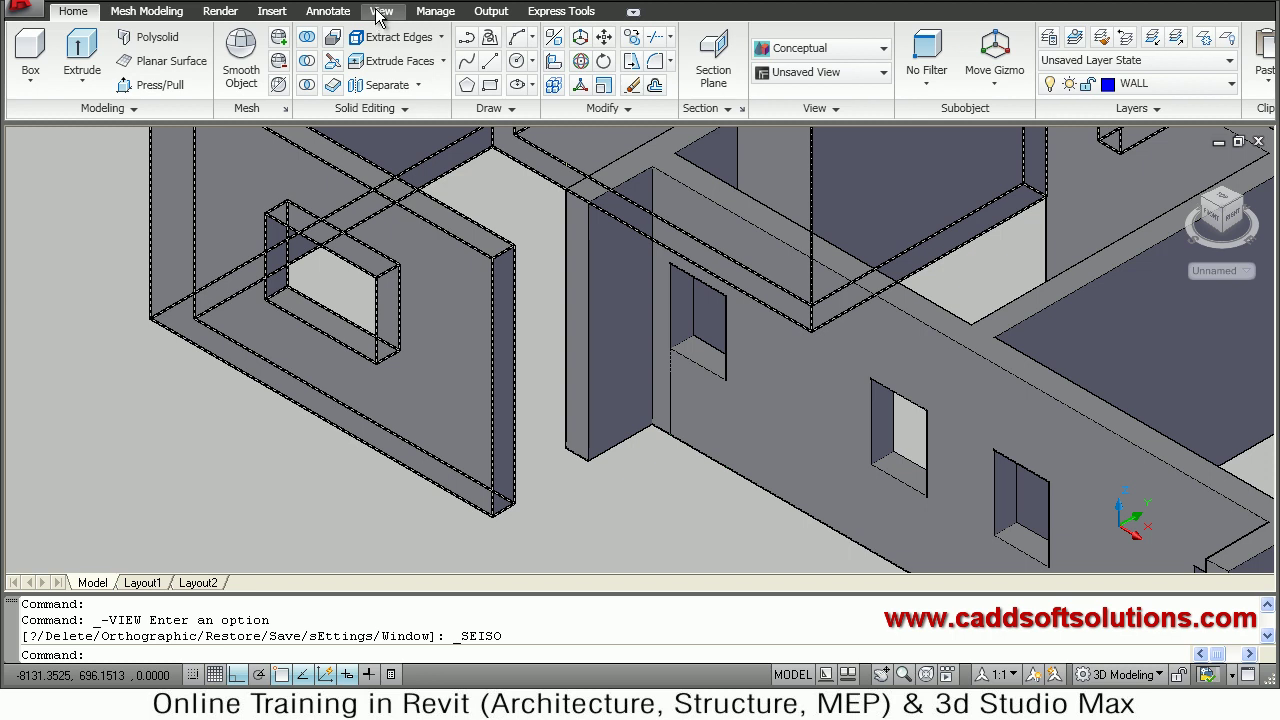
pyautogui.click(380, 12)
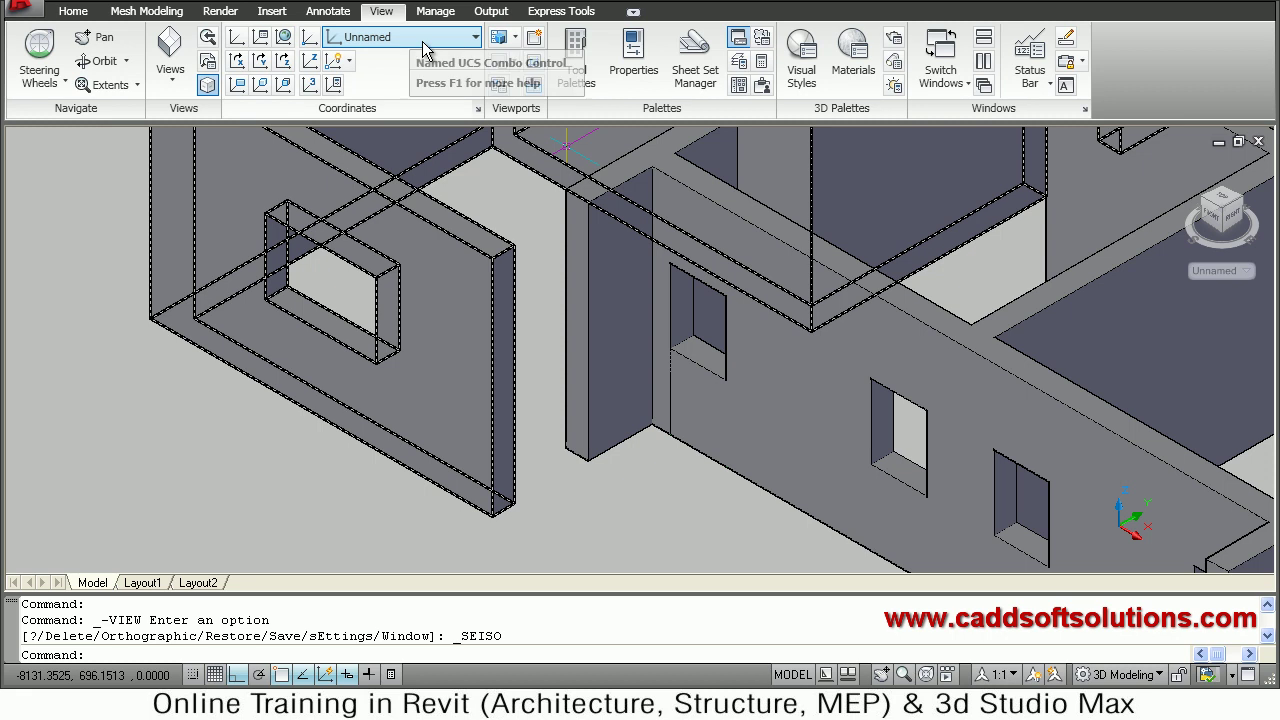
pyautogui.click(422, 41)
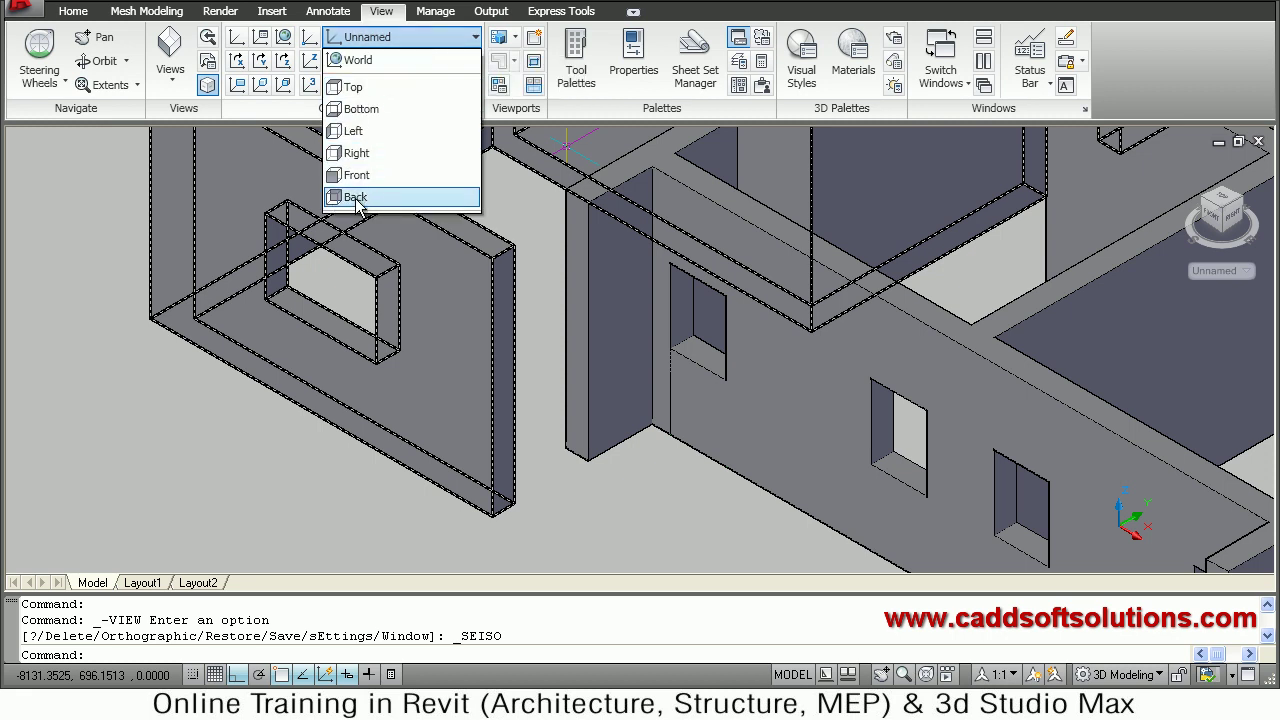
pyautogui.click(356, 153)
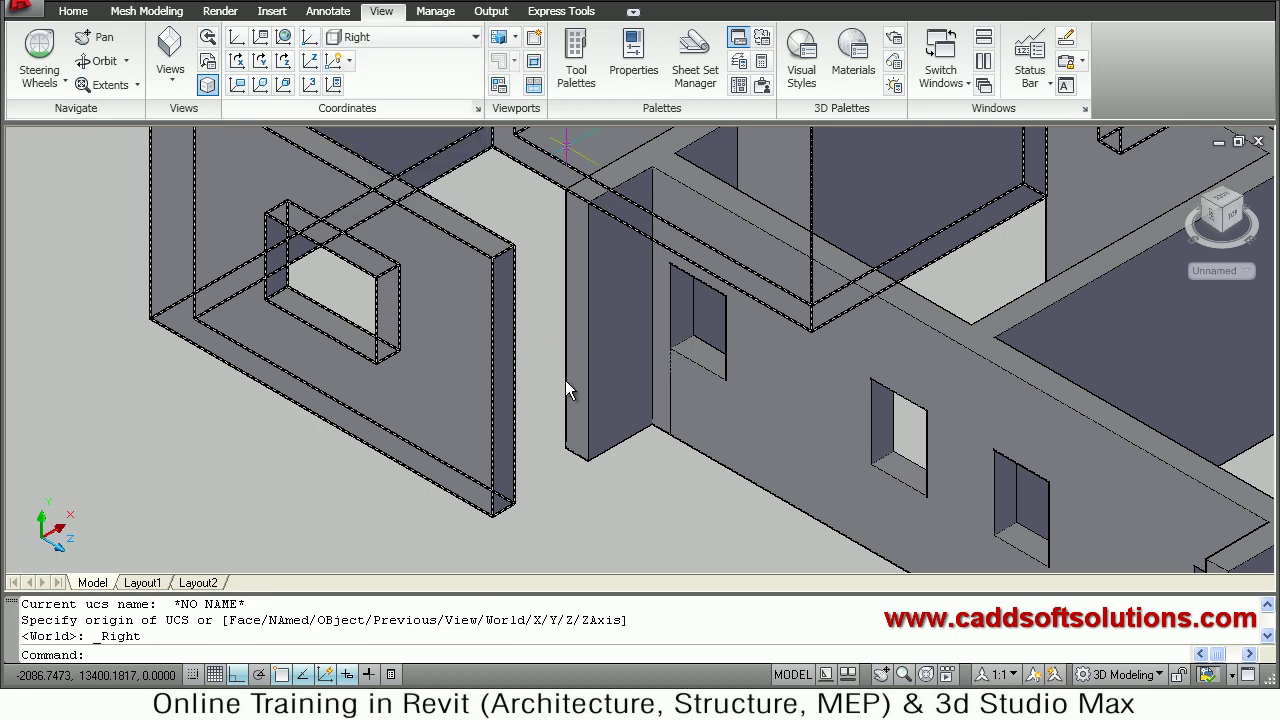
# Draw a 1000 by 1000 rectangle on the empty ground outside the building, using the Dimensions option
pyautogui.scroll(-3, 565, 378)
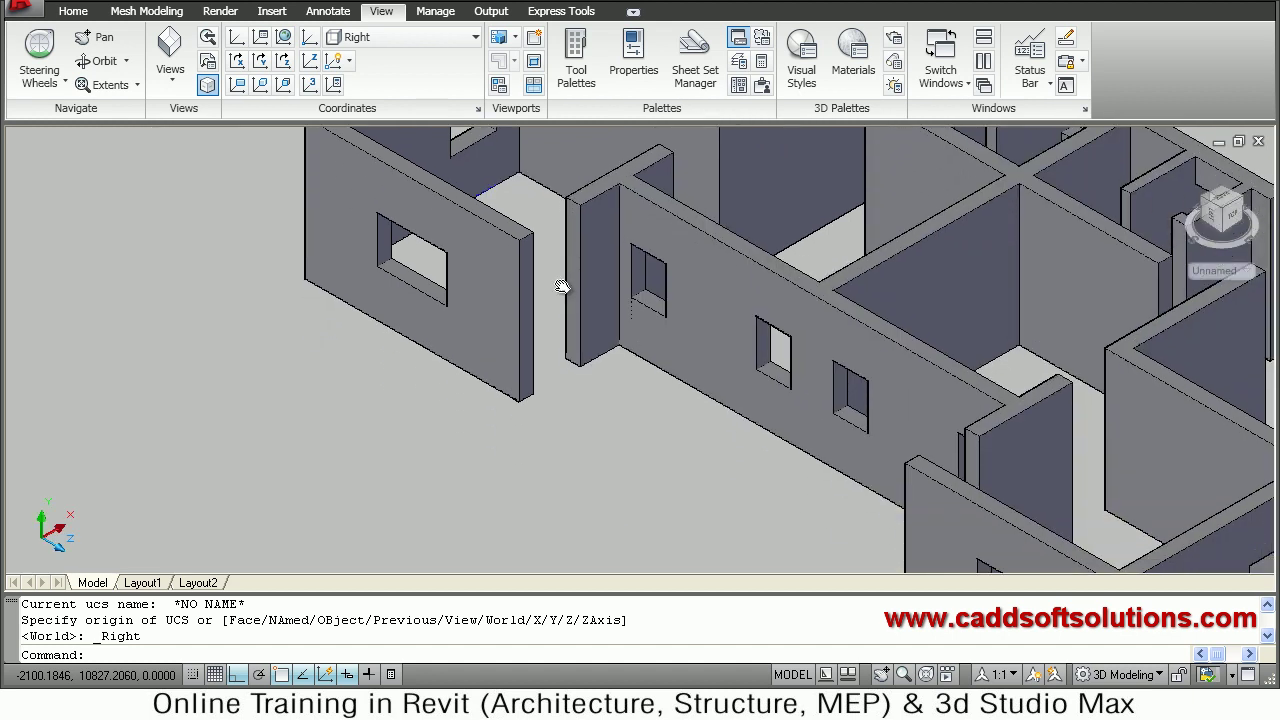
pyautogui.click(73, 11)
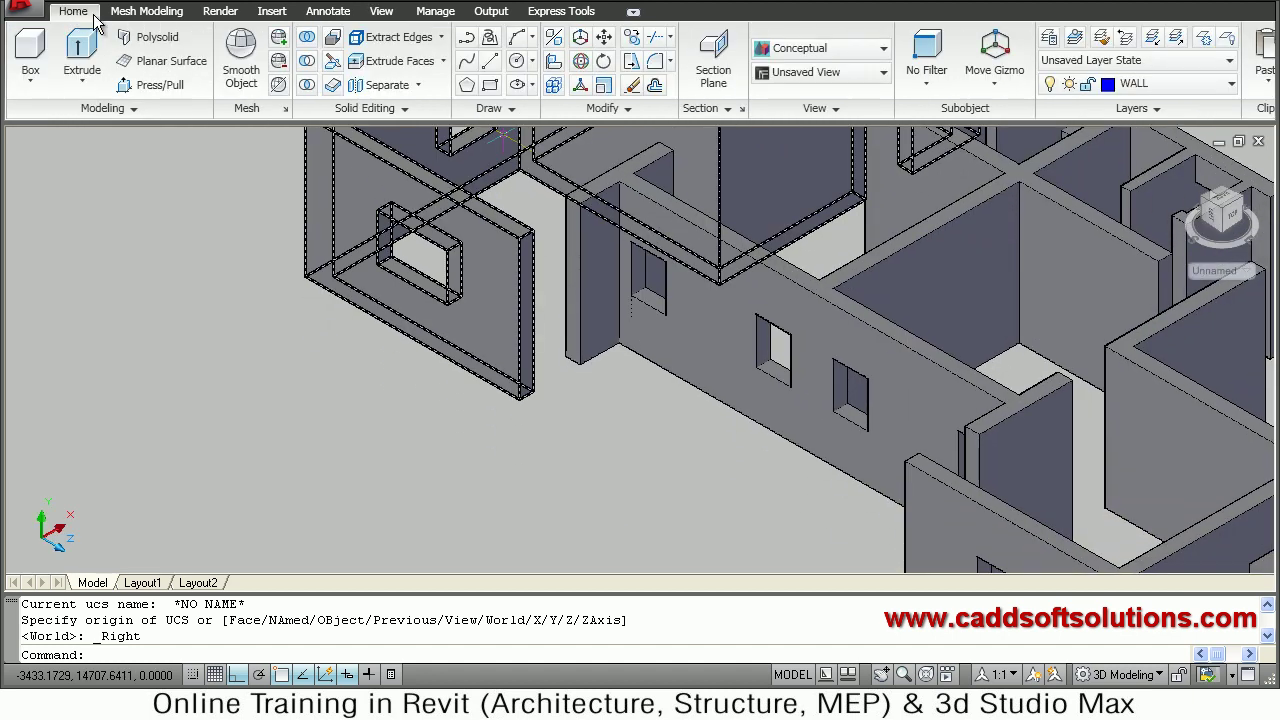
pyautogui.click(490, 87)
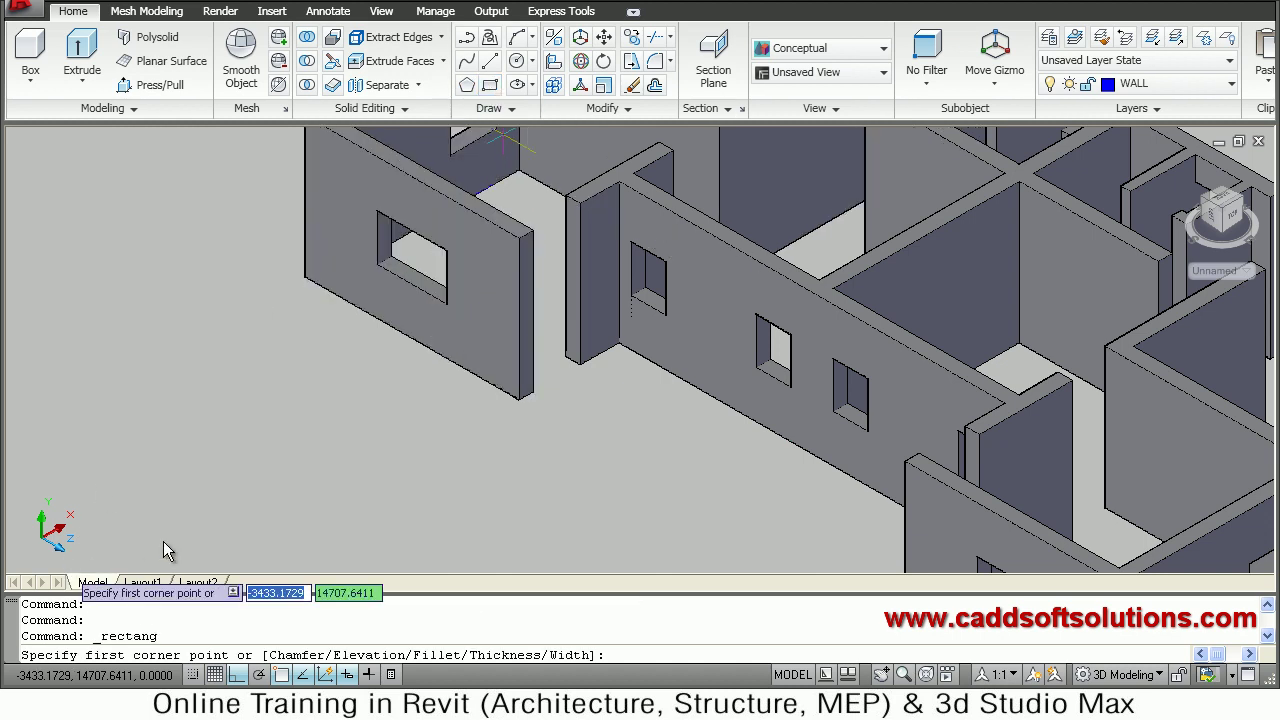
pyautogui.click(244, 412)
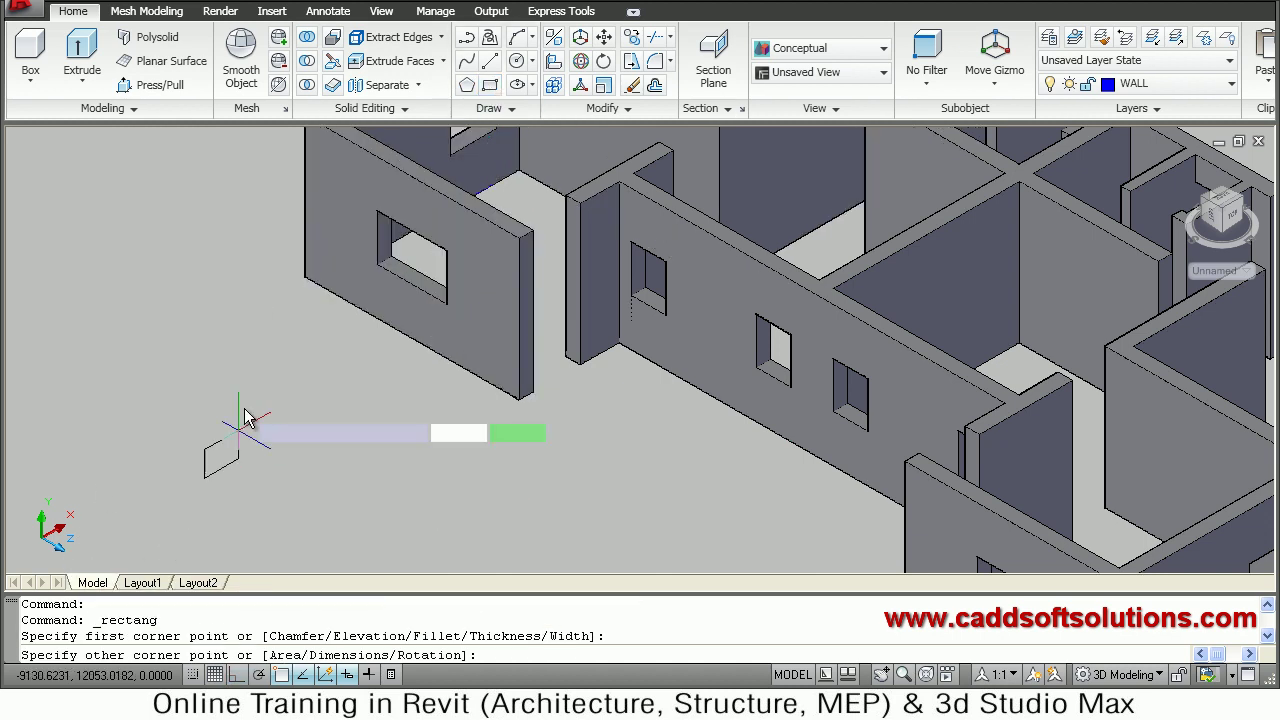
pyautogui.rightClick(274, 469)
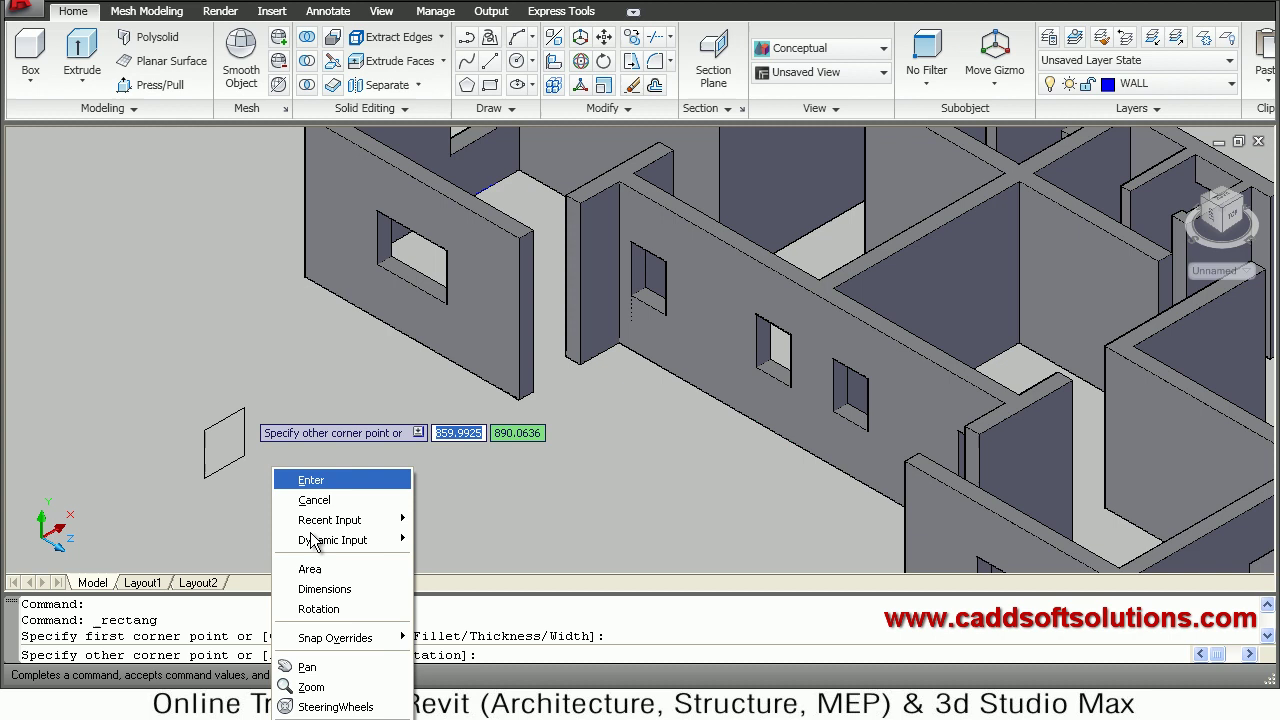
pyautogui.click(324, 589)
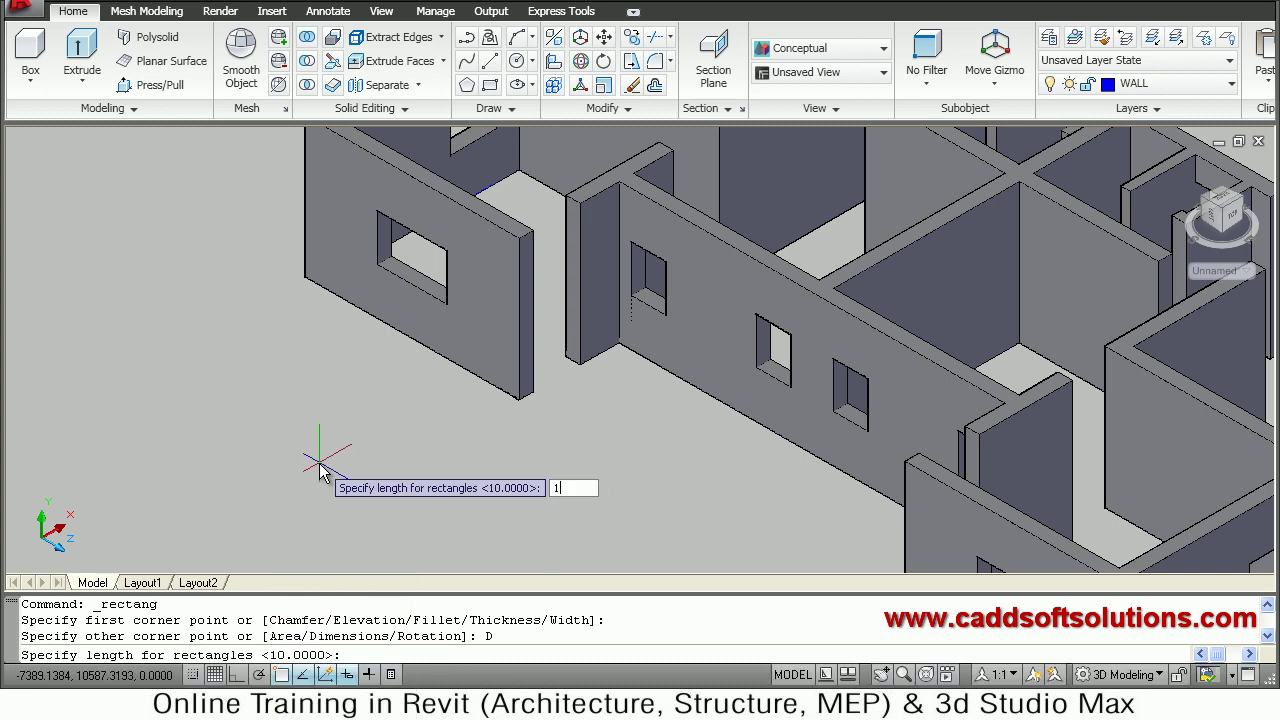
pyautogui.press('Return')
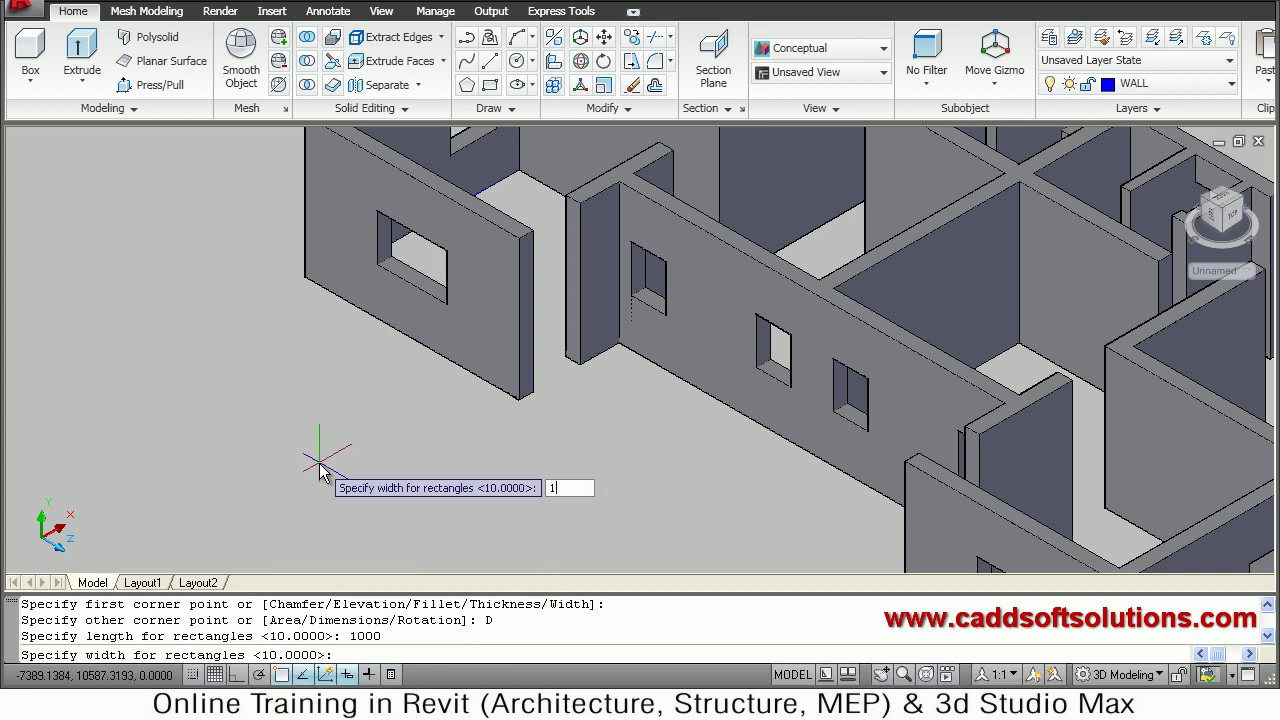
pyautogui.write('1000')
pyautogui.press('Return')
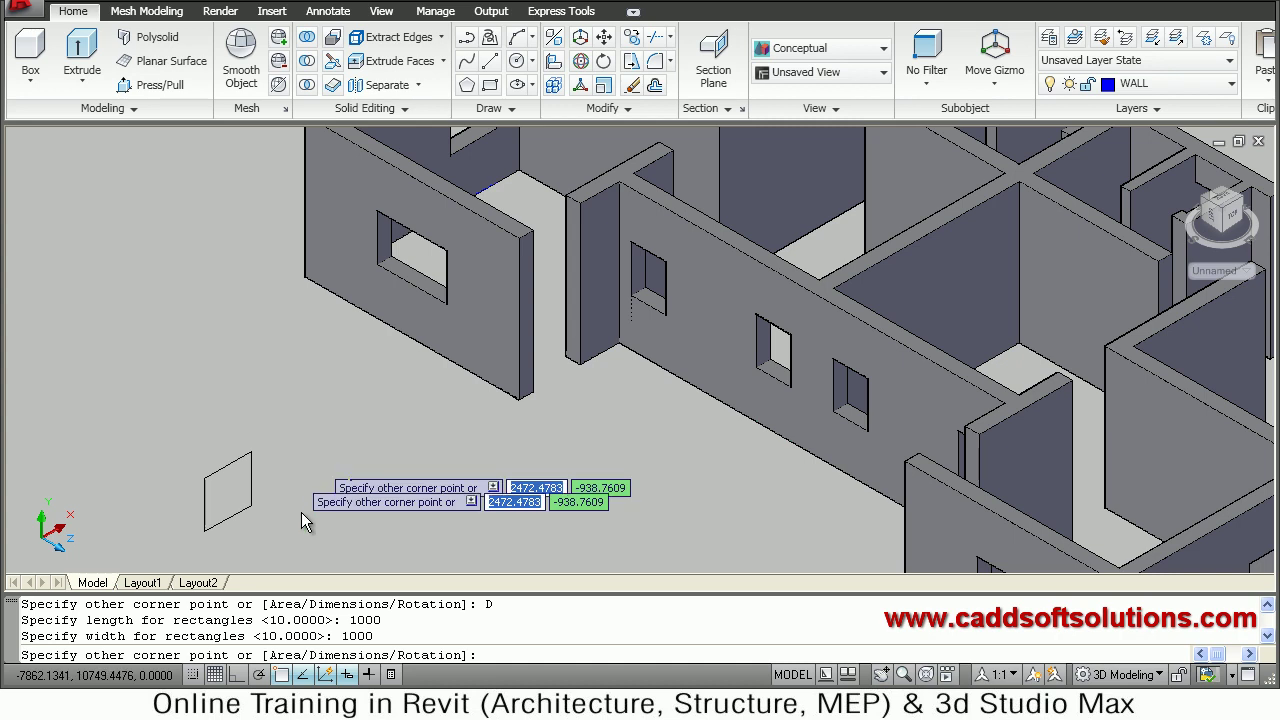
pyautogui.click(289, 519)
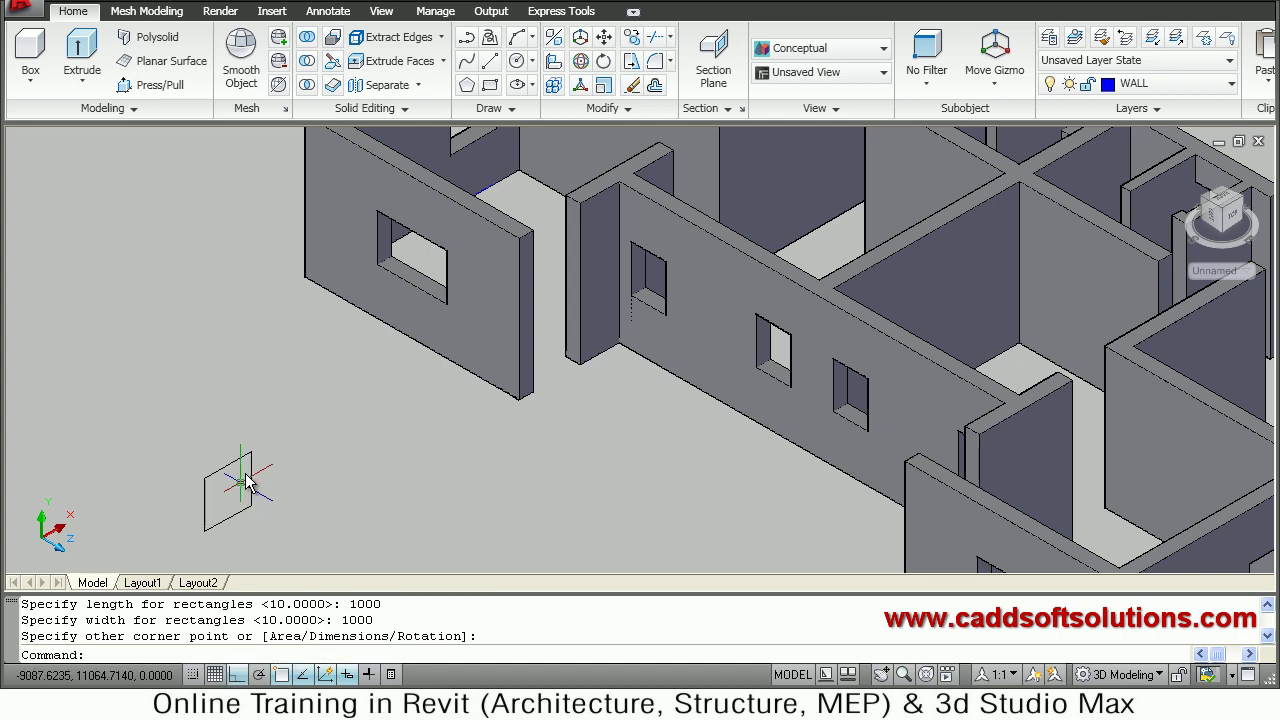
# Press/Pull the square's interior away from its face into a solid block 300 thick
pyautogui.click(390, 85)
pyautogui.click(160, 85)
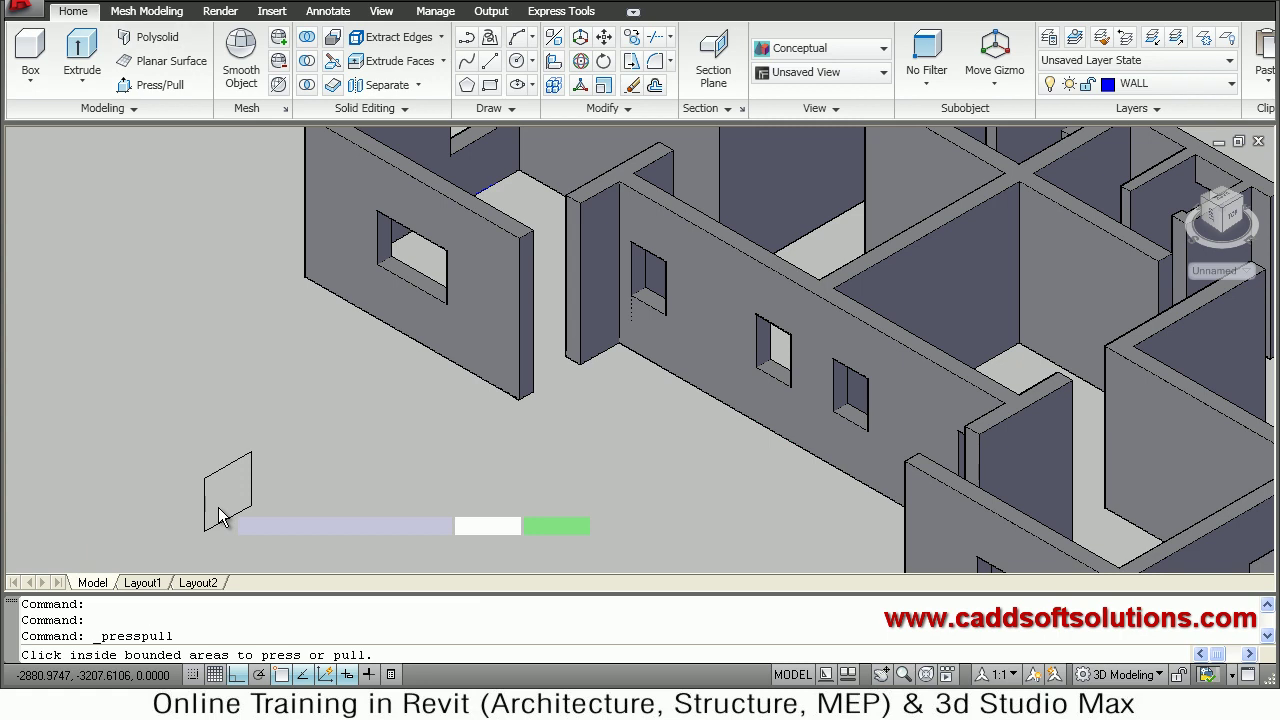
pyautogui.scroll(5, 218, 516)
pyautogui.press('Escape')
pyautogui.moveTo(285, 388); pyautogui.dragTo(361, 268, button='middle')
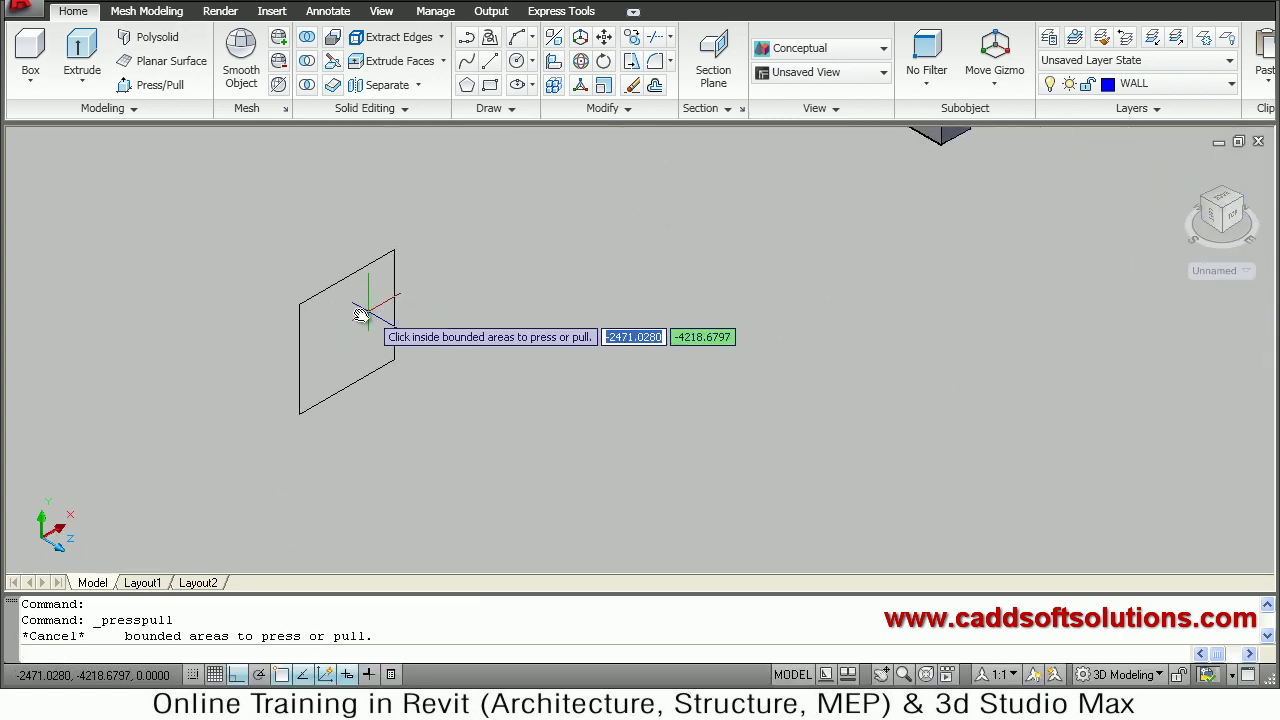
pyautogui.click(344, 315)
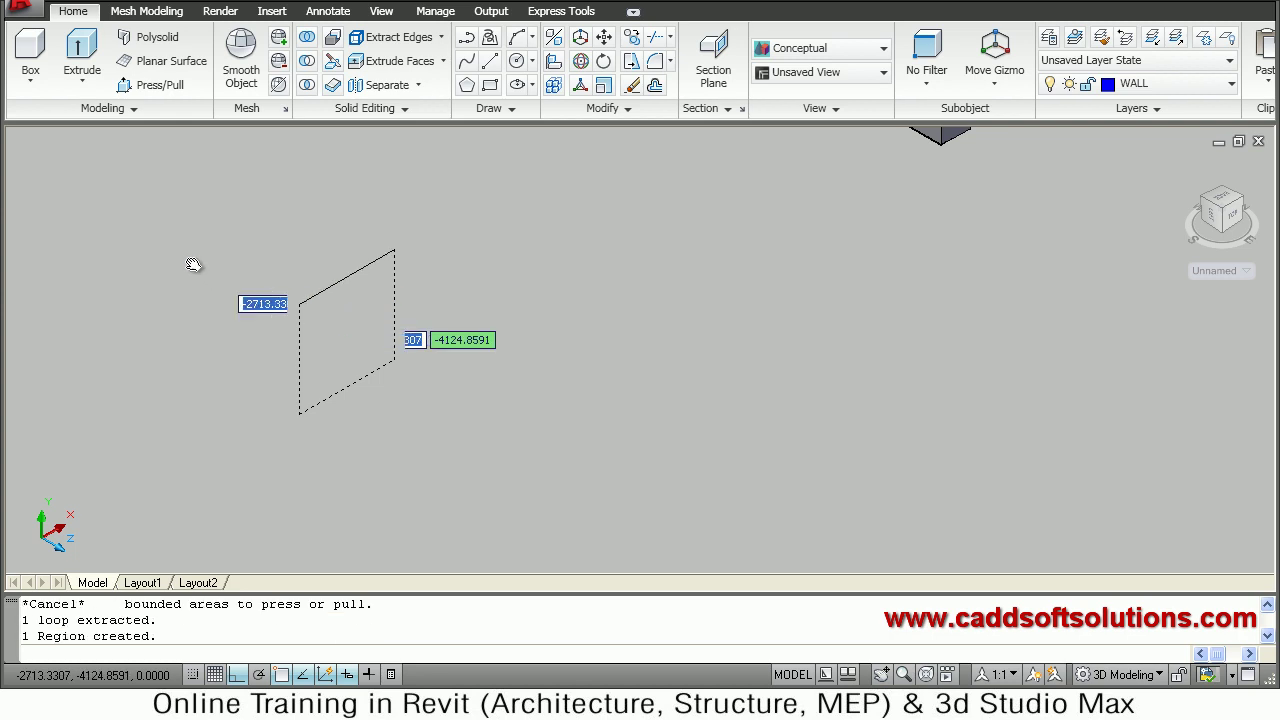
pyautogui.press('Escape')
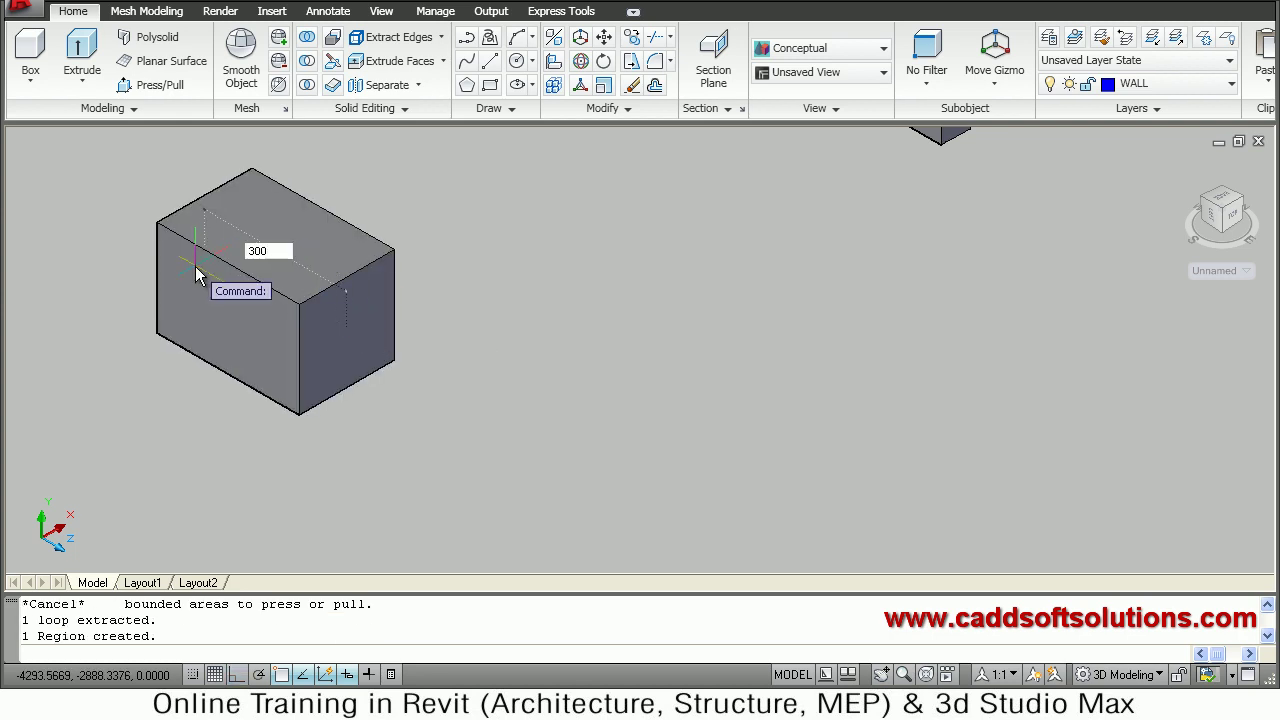
pyautogui.press('Return')
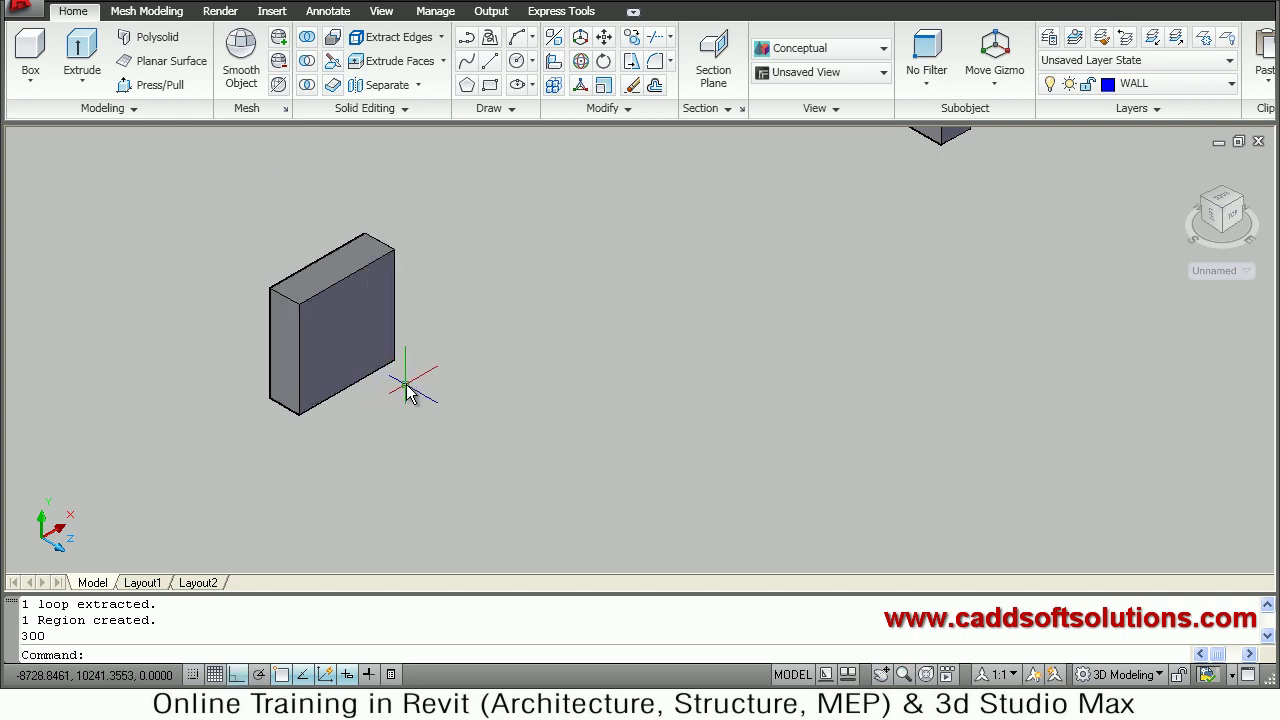
# Copy the block by its upper front corner to the top corner of the wall beside the front door opening, filling above it
pyautogui.scroll(-3, 557, 327)
pyautogui.moveTo(523, 386); pyautogui.dragTo(481, 490, button='middle')
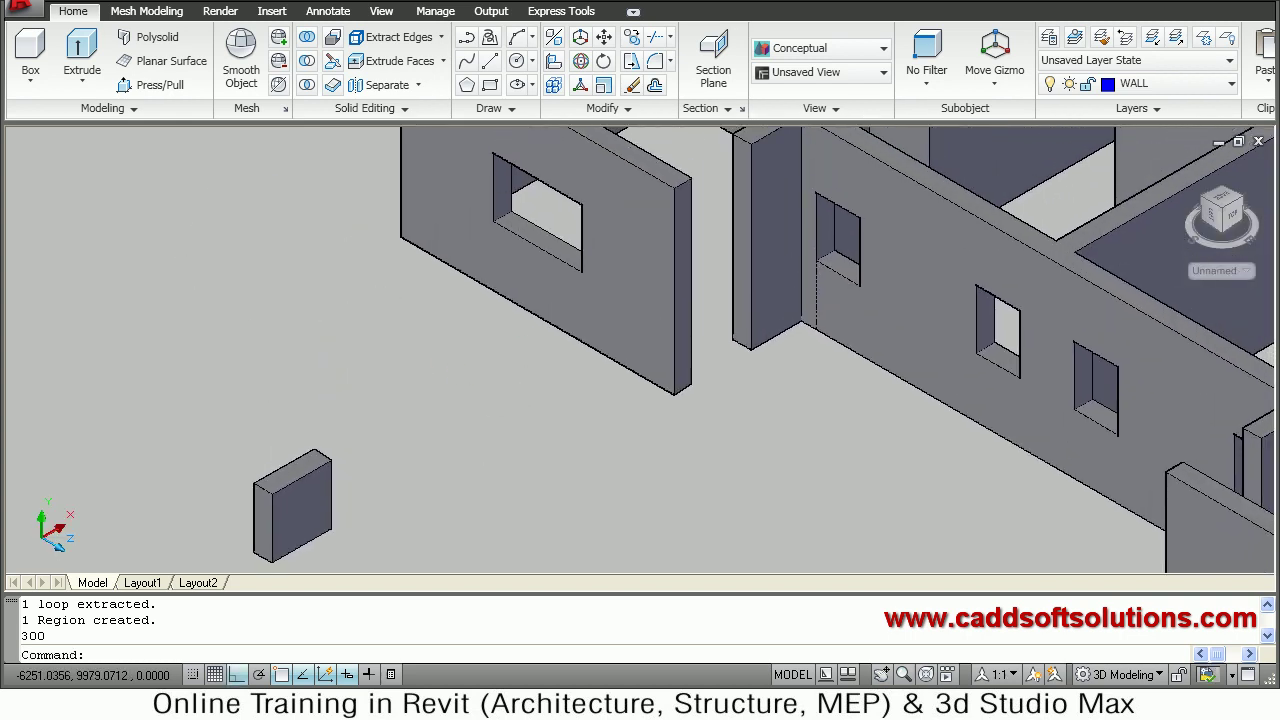
pyautogui.click(632, 40)
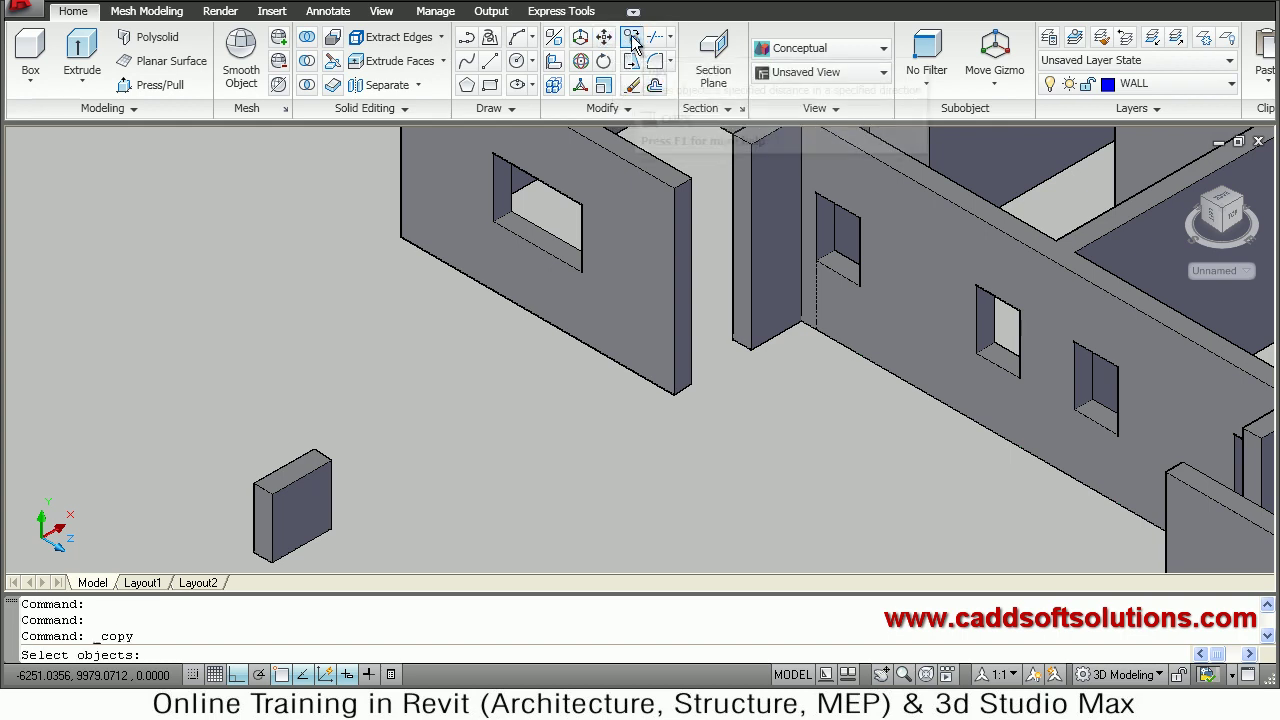
pyautogui.click(284, 538)
pyautogui.press('Return')
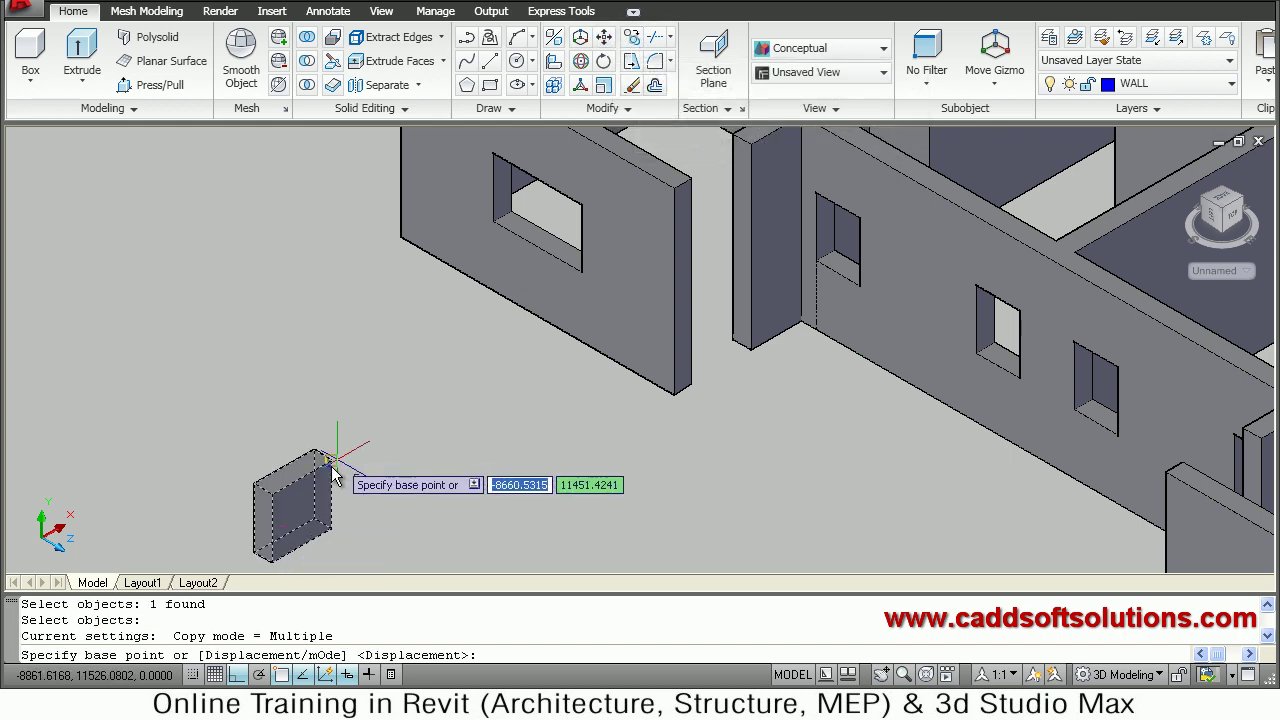
pyautogui.click(370, 463)
pyautogui.moveTo(871, 179); pyautogui.dragTo(670, 295, button='middle')
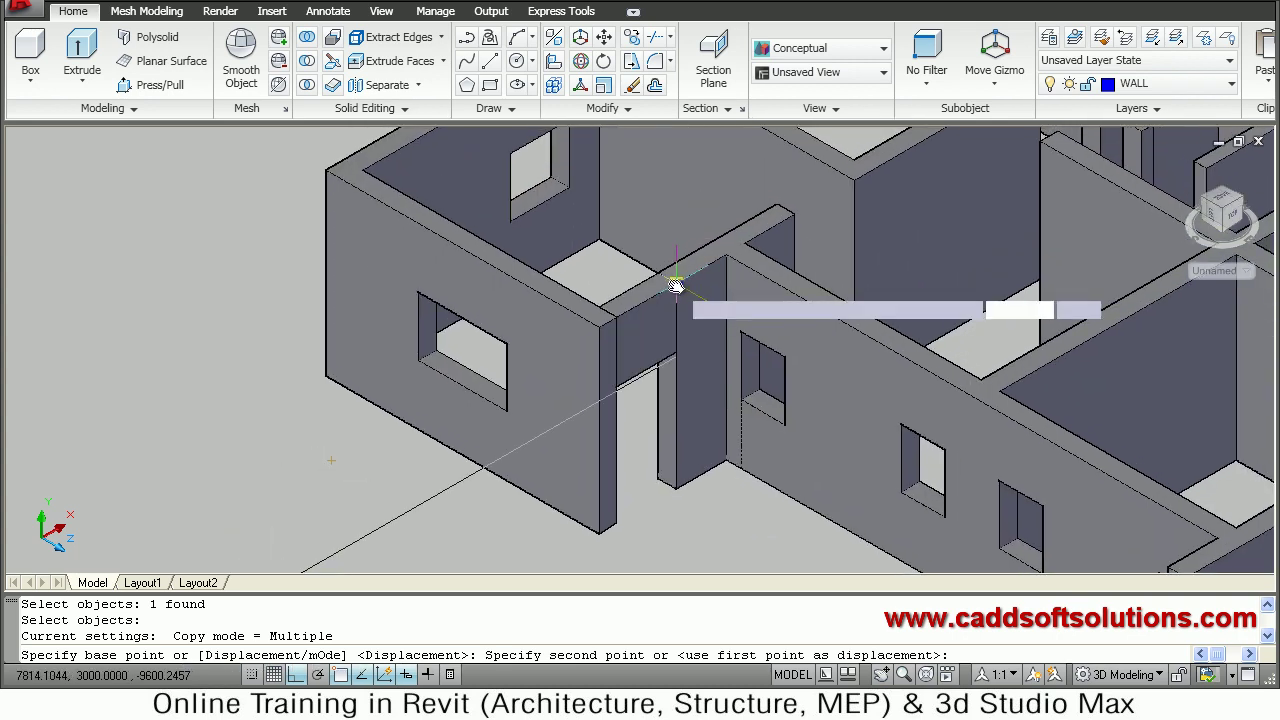
pyautogui.click(677, 282)
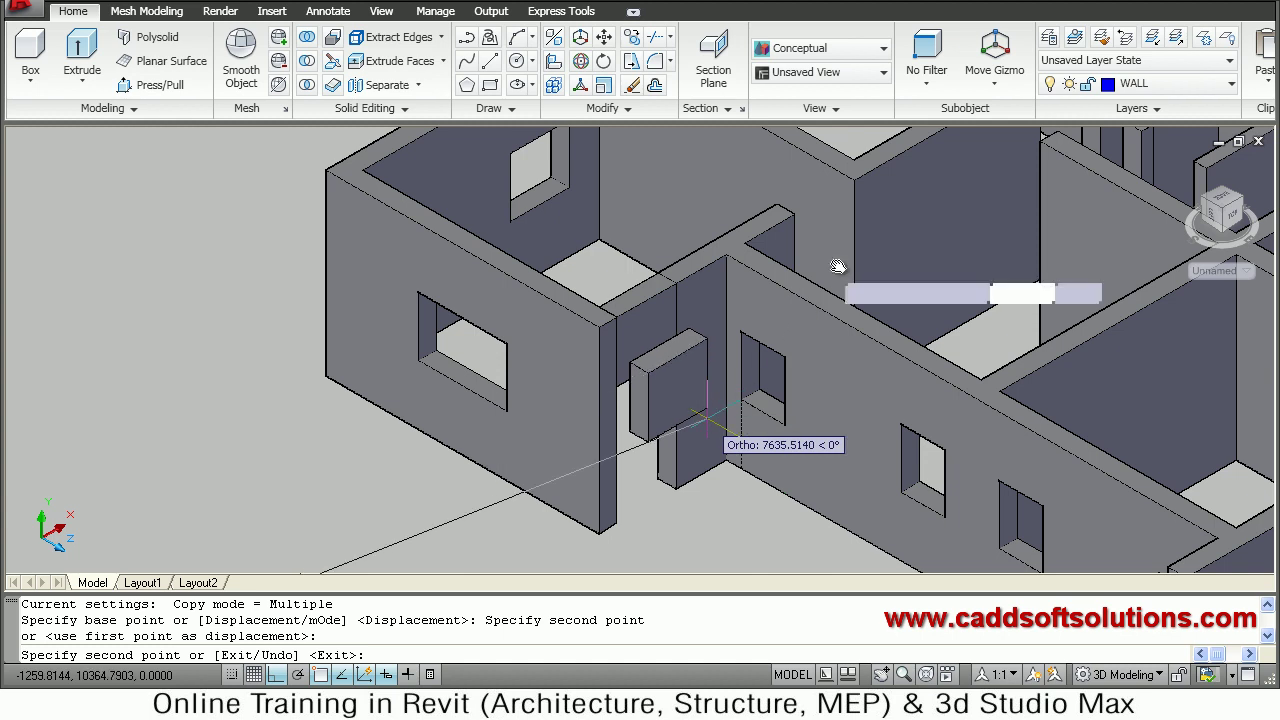
# Try placing another copy of the block at the next opening with Ortho off, and undo that placement
pyautogui.press('F8')
pyautogui.scroll(2, 836, 176)
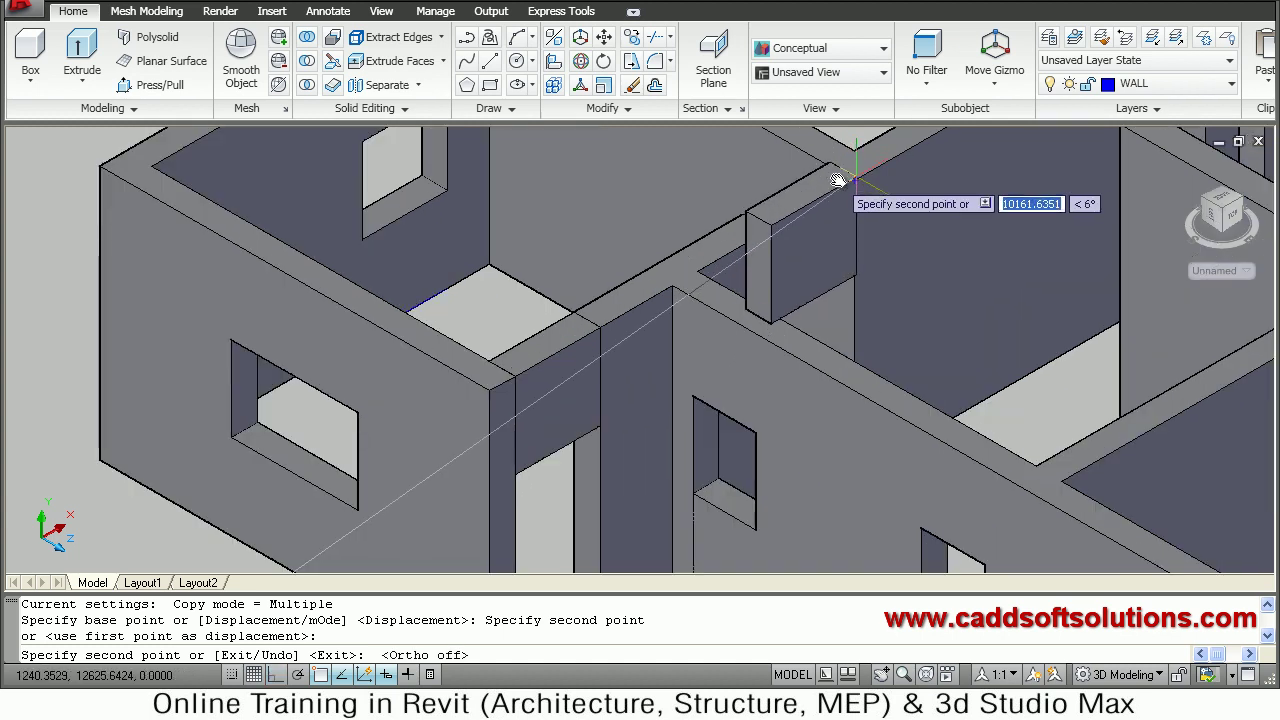
pyautogui.click(838, 185)
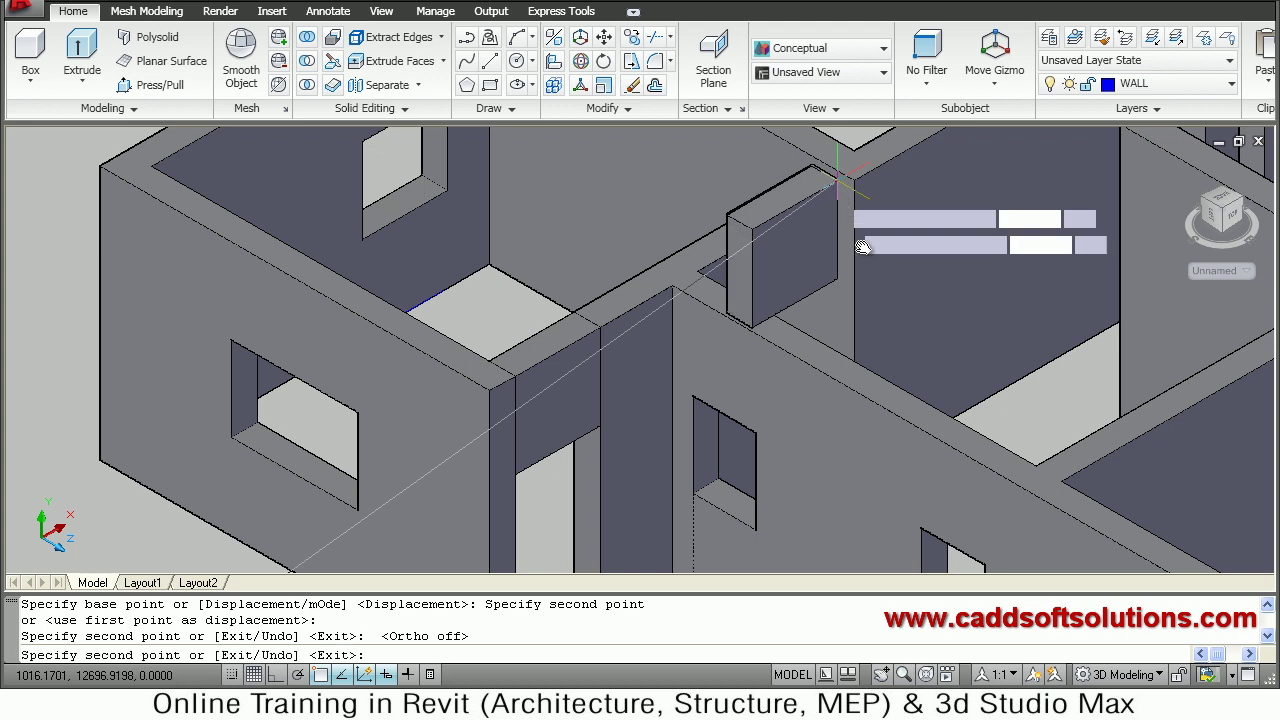
pyautogui.write('u')
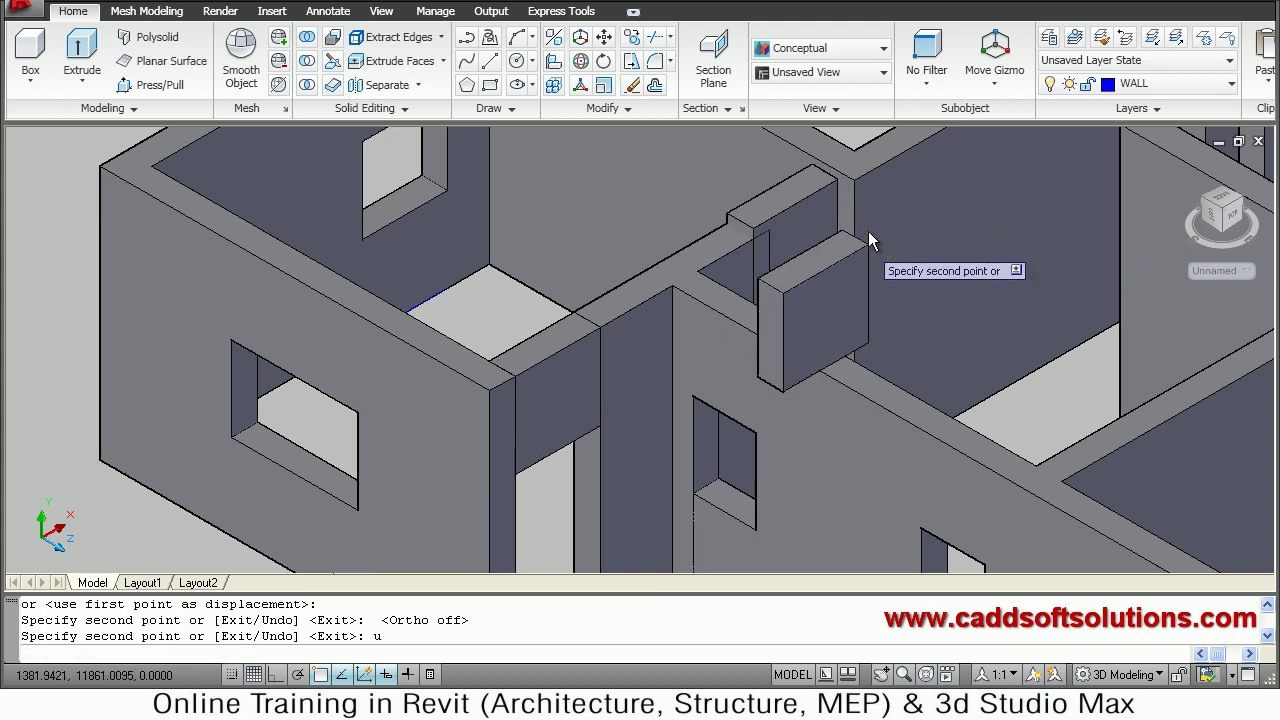
# Copy the block with Ortho off into the next door opening of the left wing's inner wall, filling above it
pyautogui.press('Return')
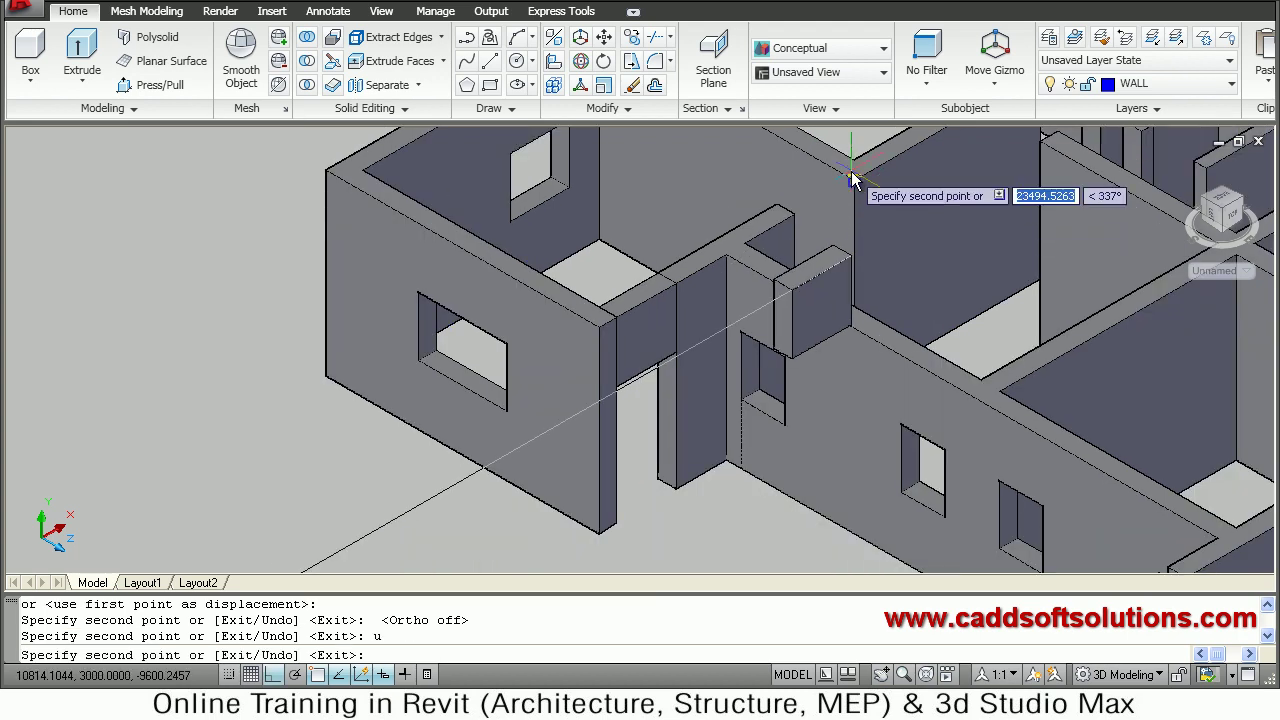
pyautogui.press('F8')
pyautogui.click(853, 186)
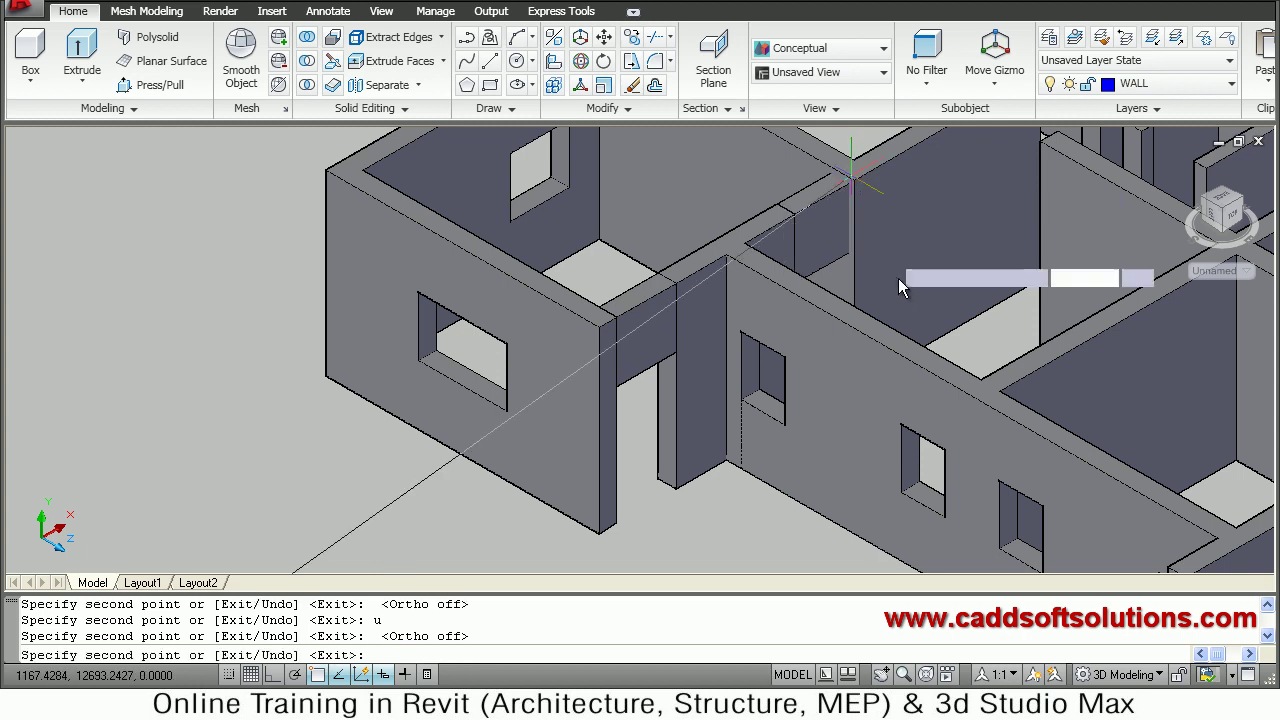
# Place a copy of the block above the front door opening in the right wing's inner wall, snapped to the wall's top corner
pyautogui.scroll(-3, 797, 450)
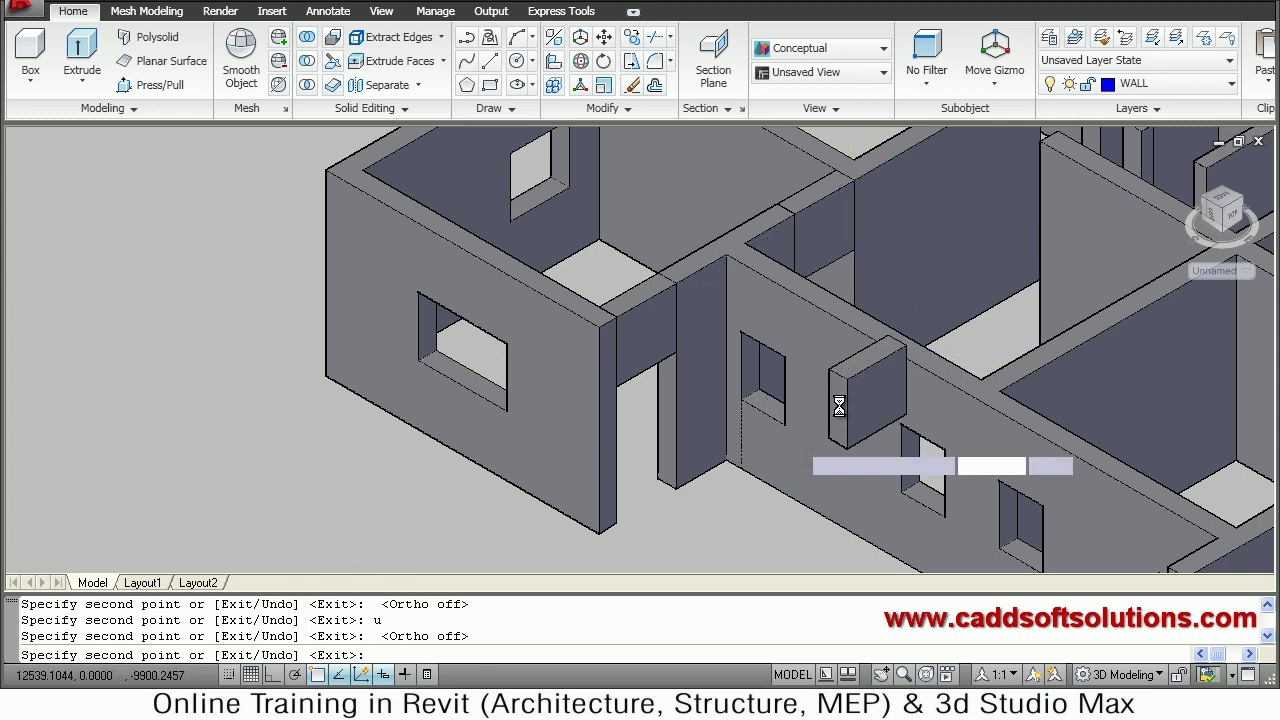
pyautogui.scroll(3, 740, 300)
pyautogui.moveTo(726, 276); pyautogui.dragTo(700, 236, button='middle')
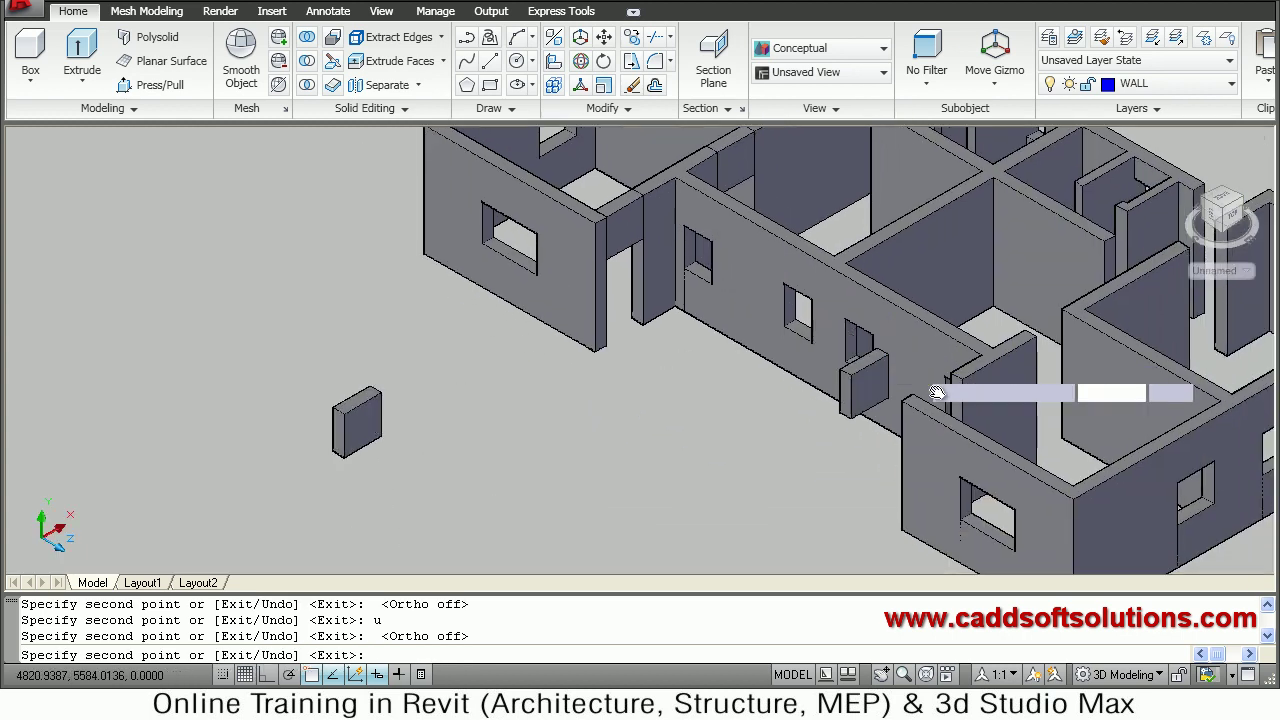
pyautogui.scroll(2, 950, 405)
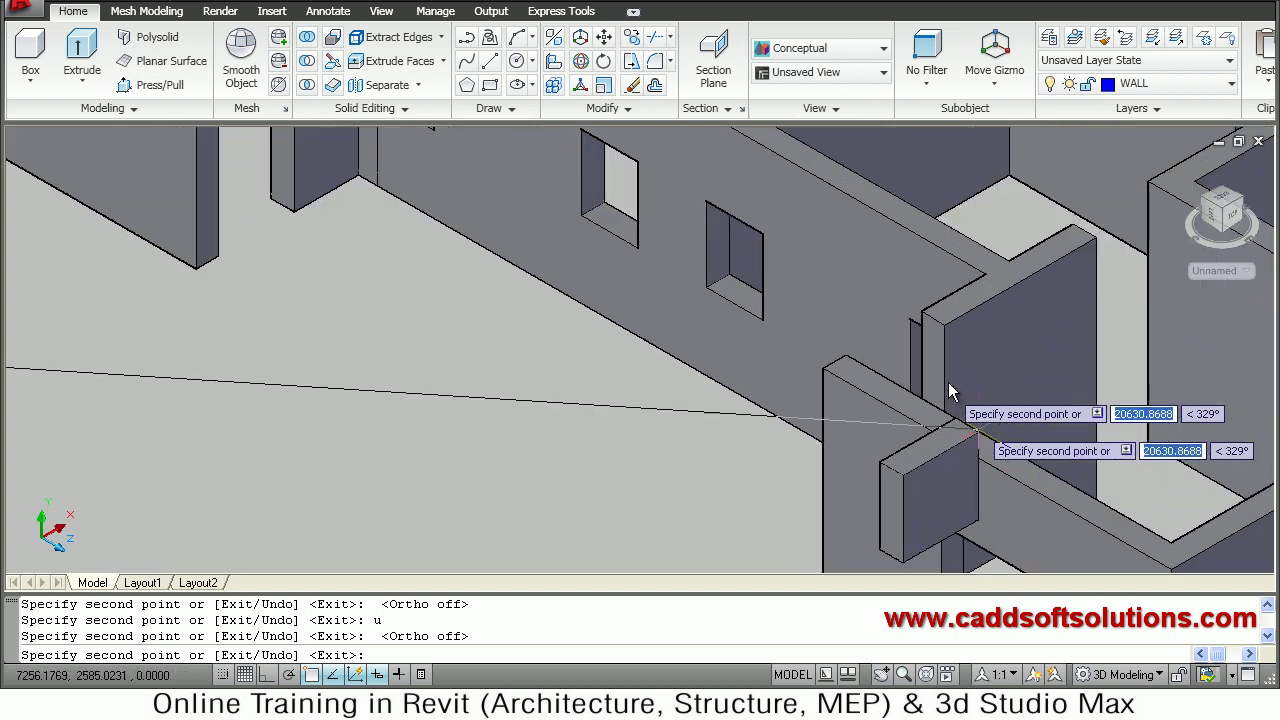
pyautogui.scroll(3, 915, 310)
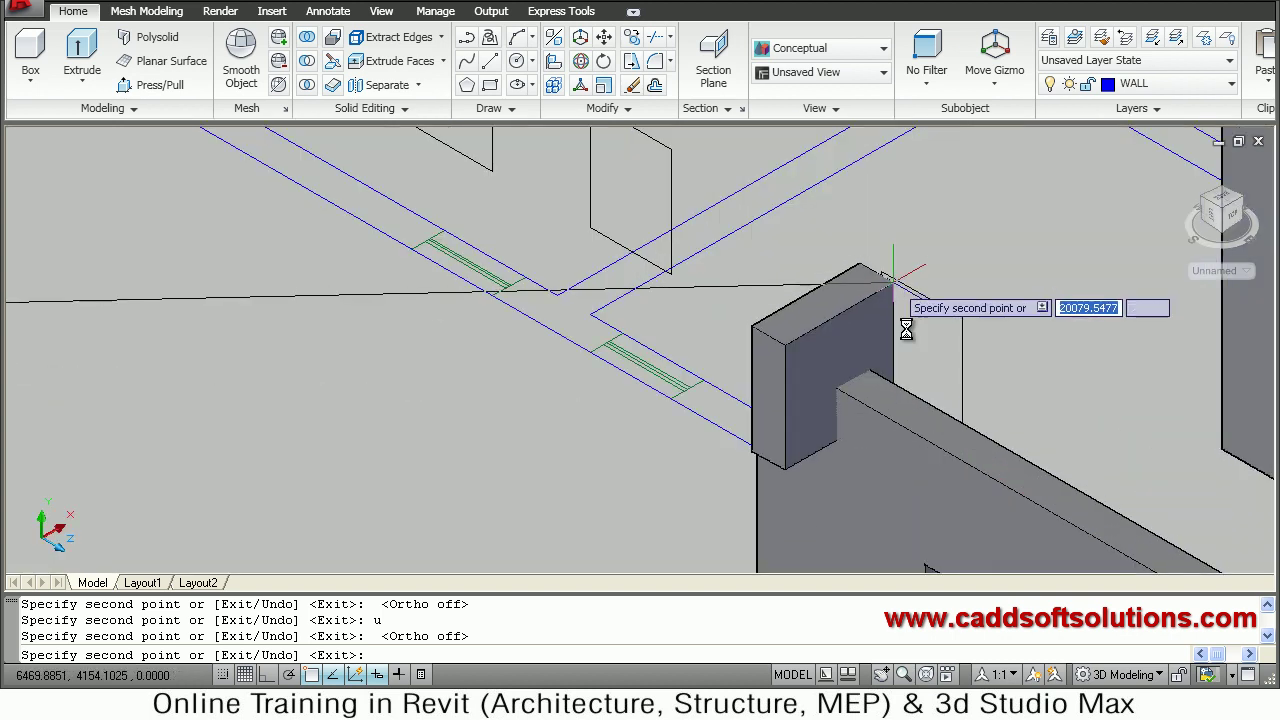
pyautogui.moveTo(897, 335); pyautogui.dragTo(569, 168, button='middle')
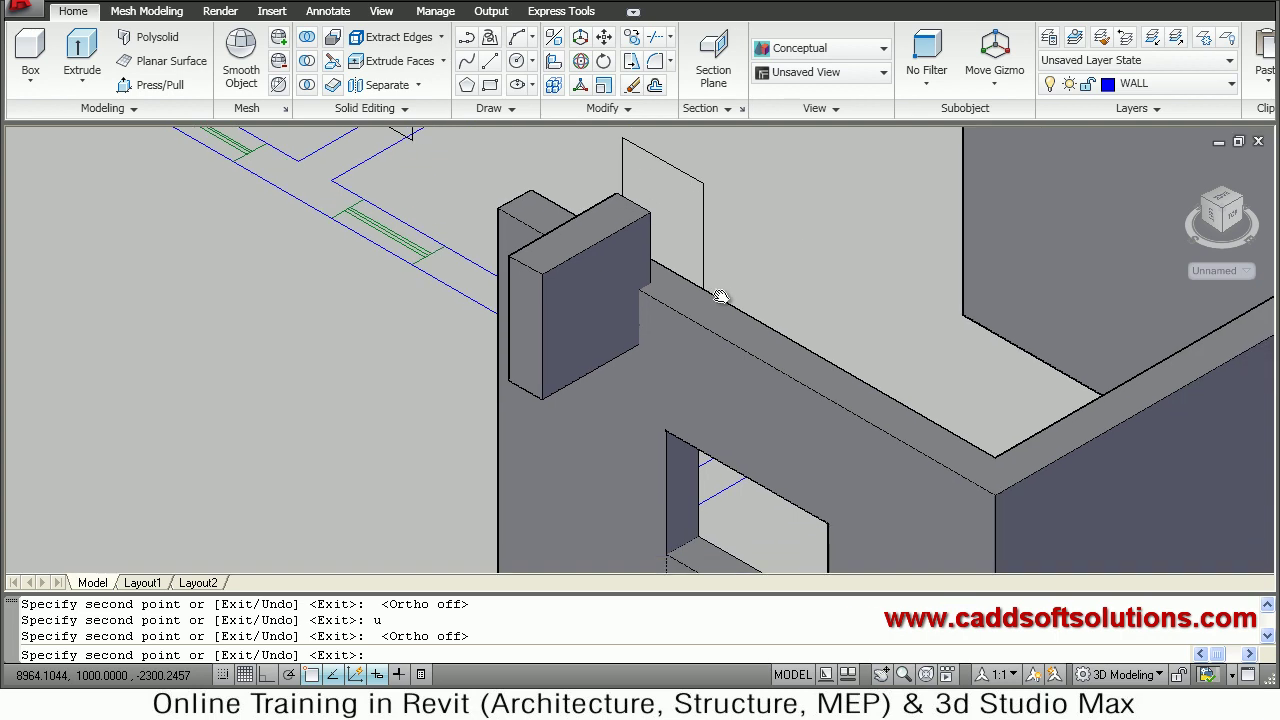
pyautogui.moveTo(724, 314); pyautogui.dragTo(852, 510, button='middle')
pyautogui.scroll(-3, 739, 360)
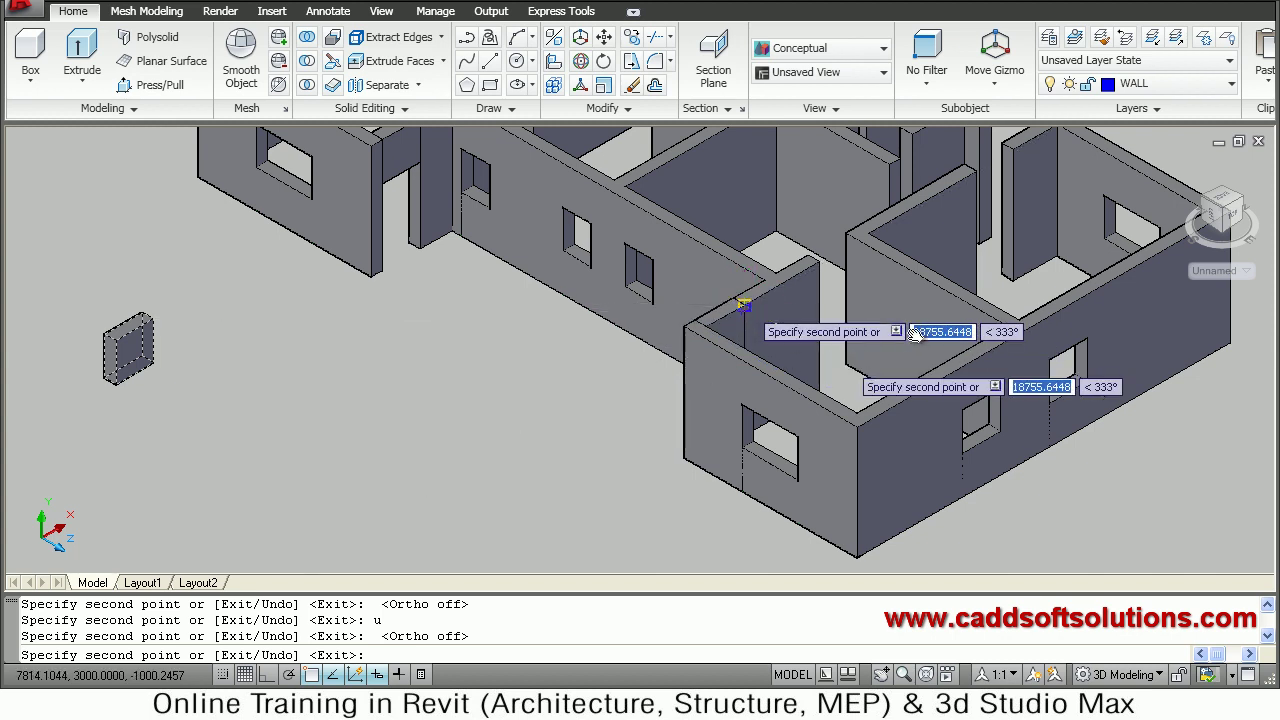
pyautogui.click(858, 252)
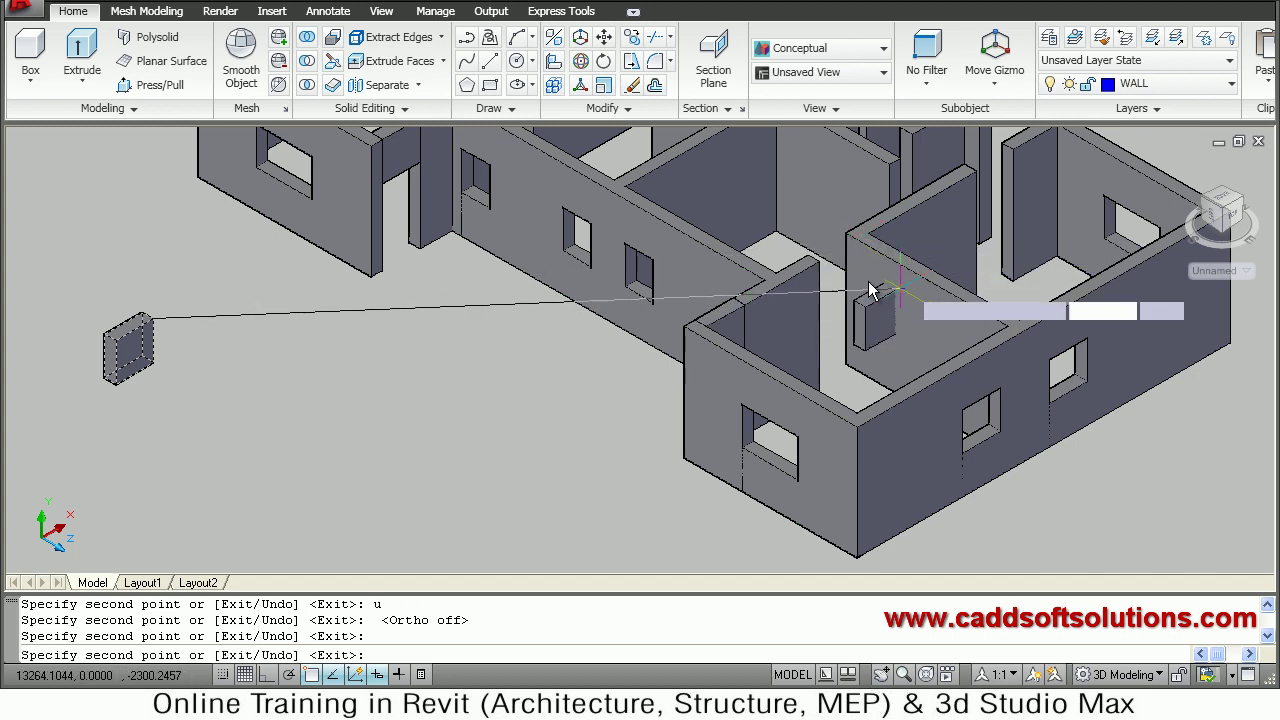
# Place another copy of the block above the door opening of the right wing's rear room
pyautogui.scroll(-2, 1005, 195)
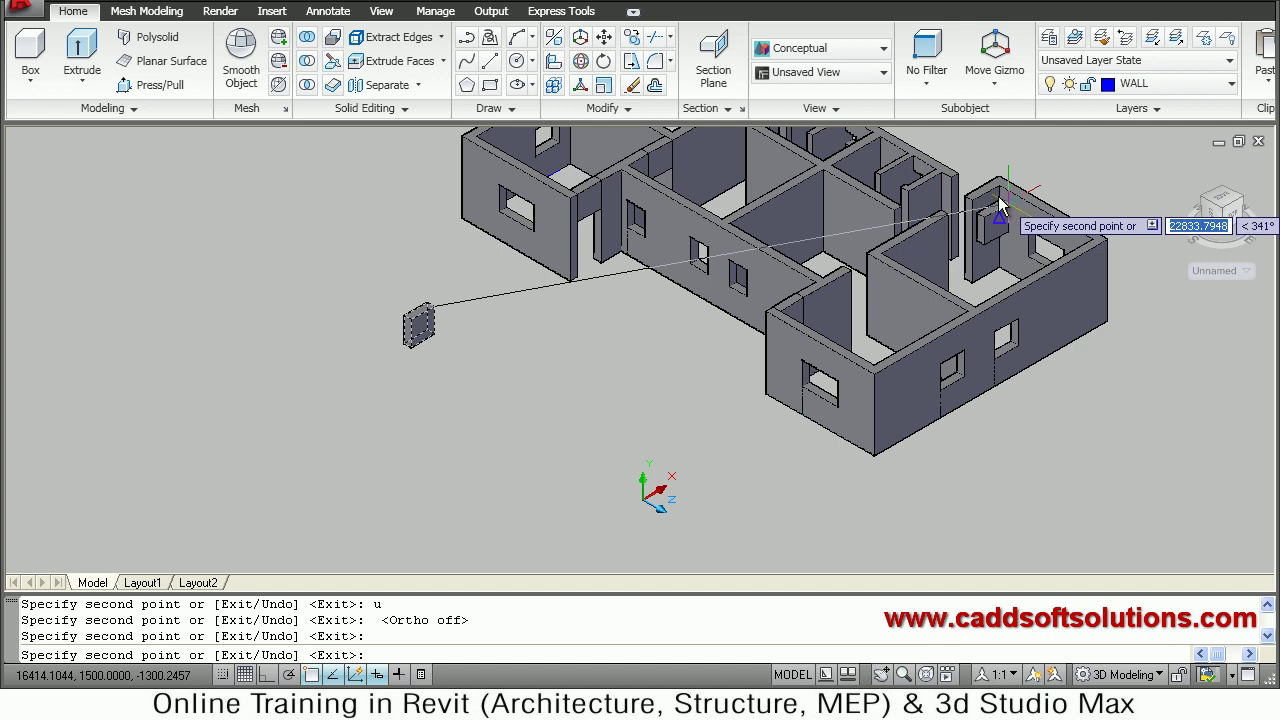
pyautogui.scroll(2, 990, 200)
pyautogui.scroll(2, 935, 190)
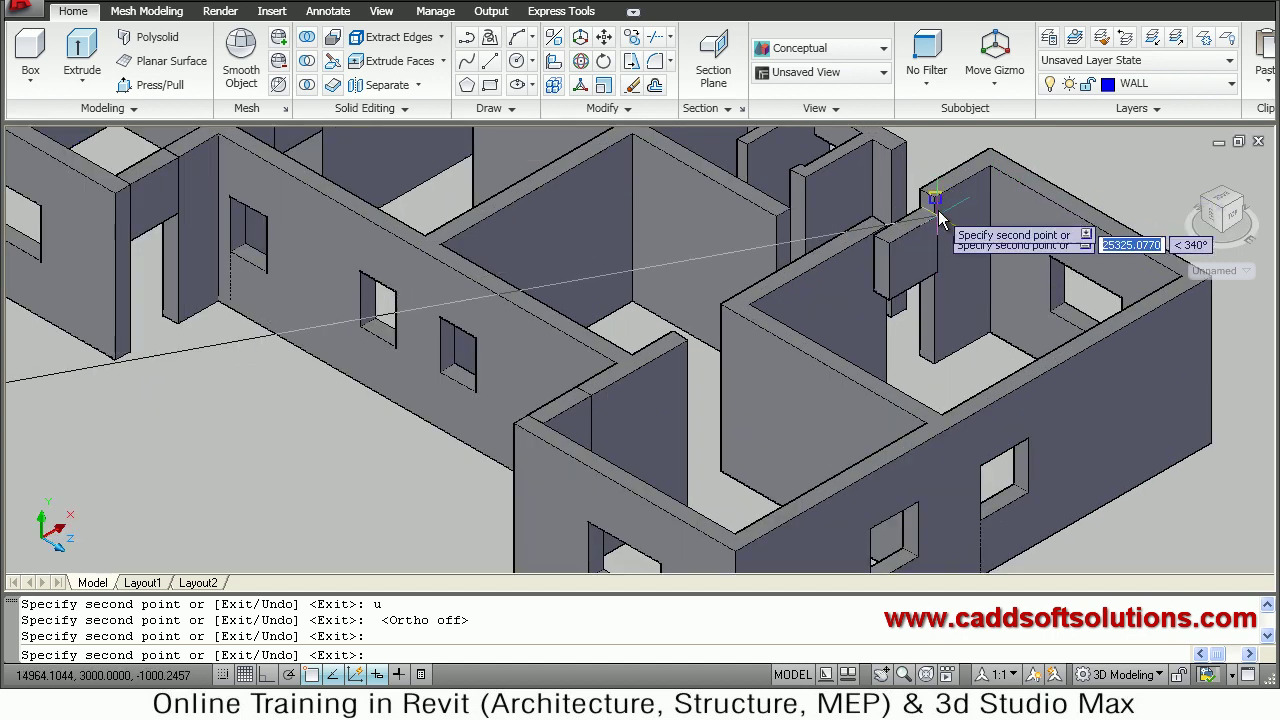
pyautogui.click(936, 205)
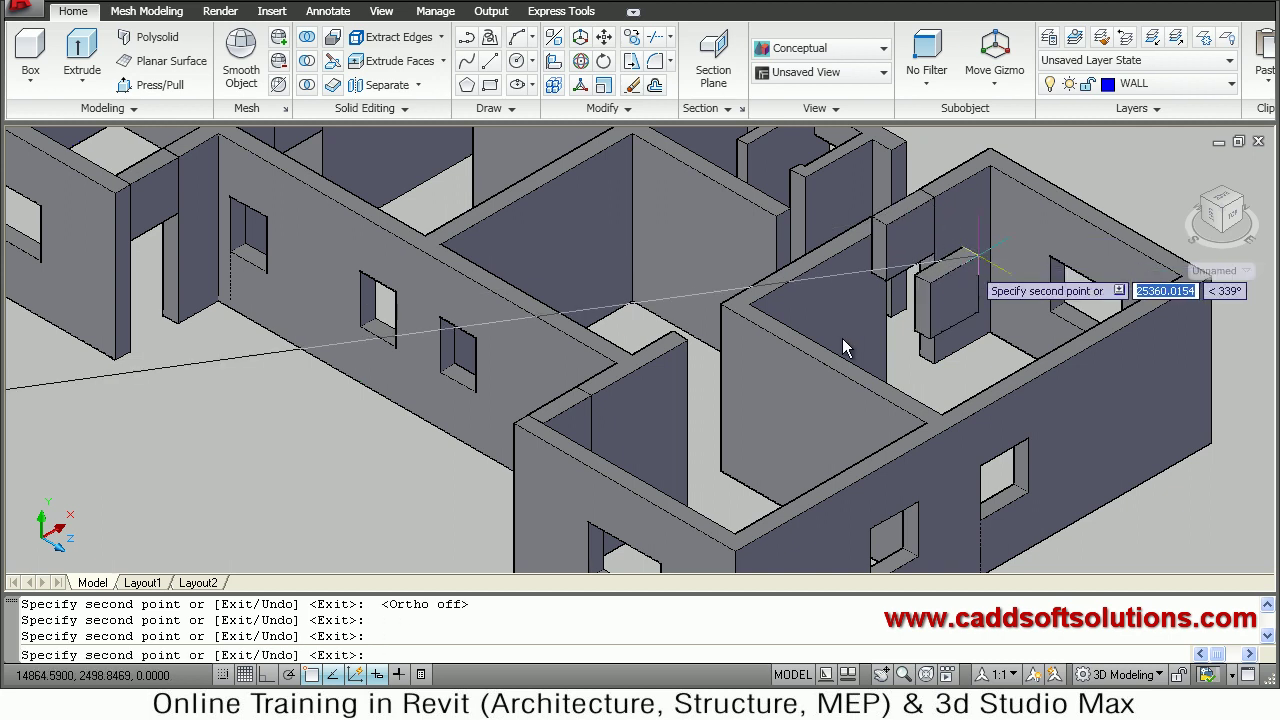
# Place a copy of the block above the door opening of the left wing's rear room and end the copying
pyautogui.scroll(-3, 780, 335)
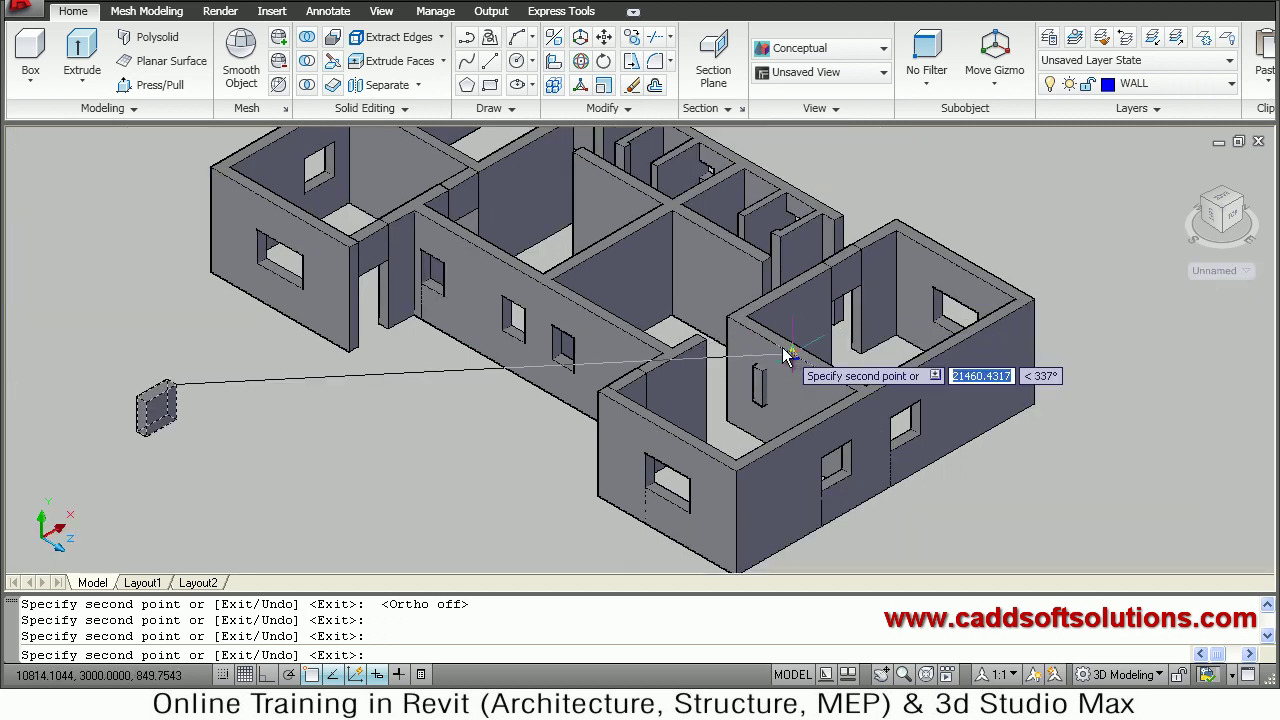
pyautogui.moveTo(640, 238); pyautogui.dragTo(680, 362, button='middle')
pyautogui.scroll(4, 680, 362)
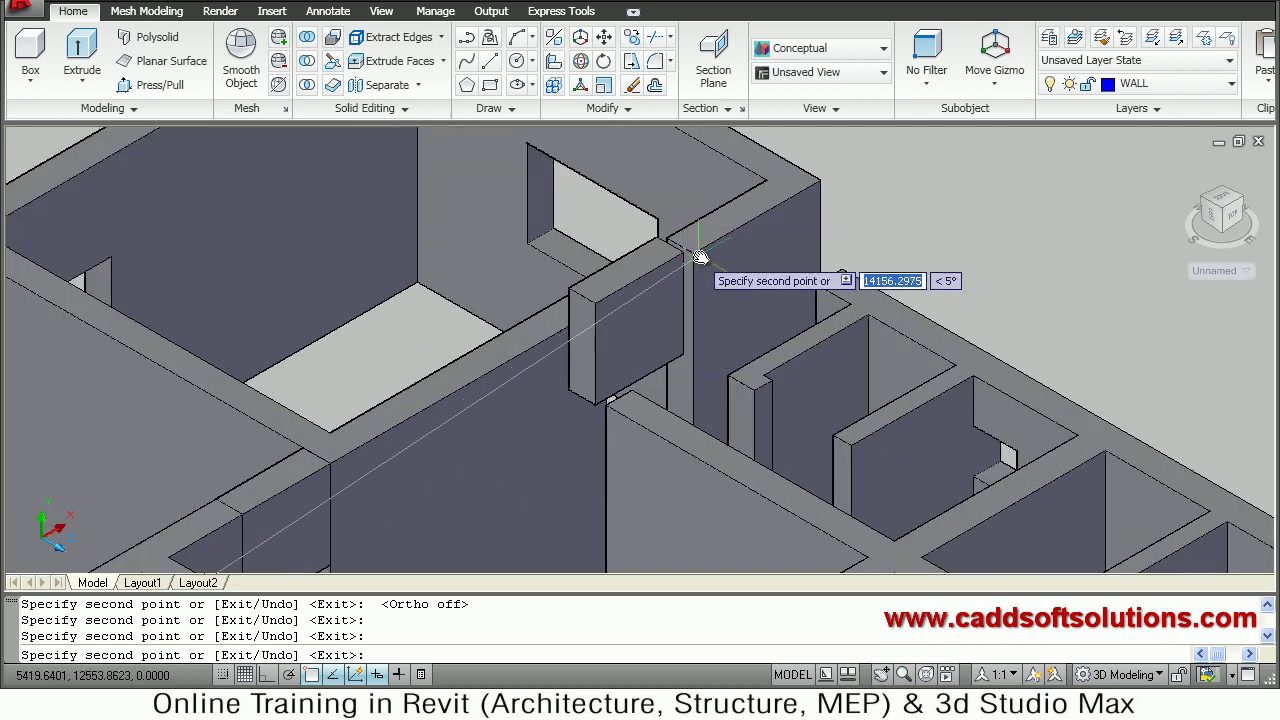
pyautogui.click(695, 253)
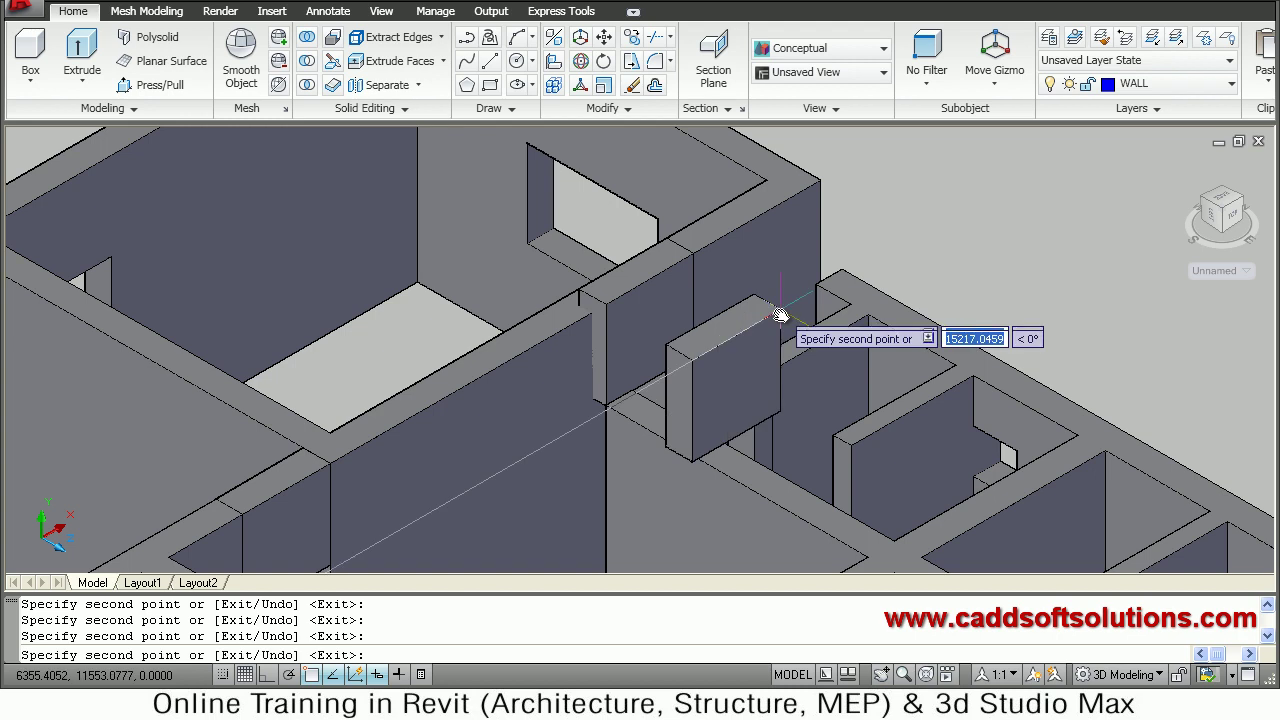
pyautogui.scroll(-6, 780, 420)
pyautogui.moveTo(766, 323); pyautogui.dragTo(666, 307, button='middle')
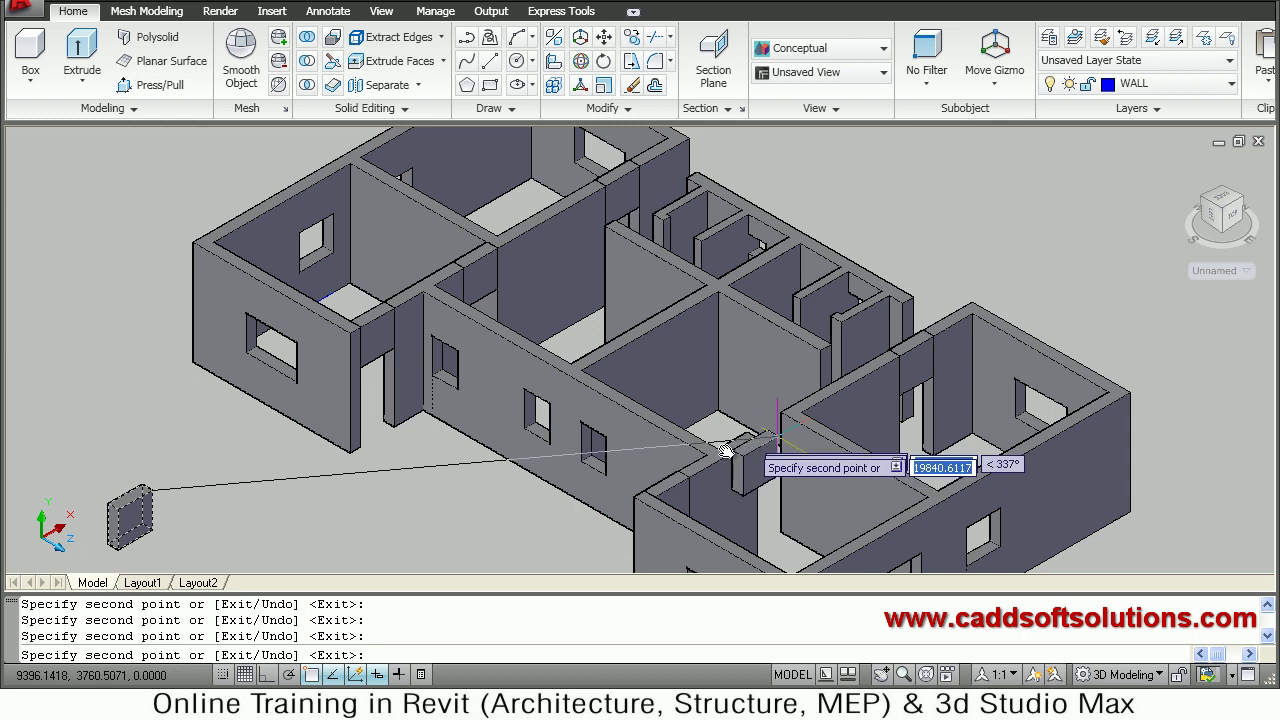
pyautogui.click(400, 503)
pyautogui.press('Escape')
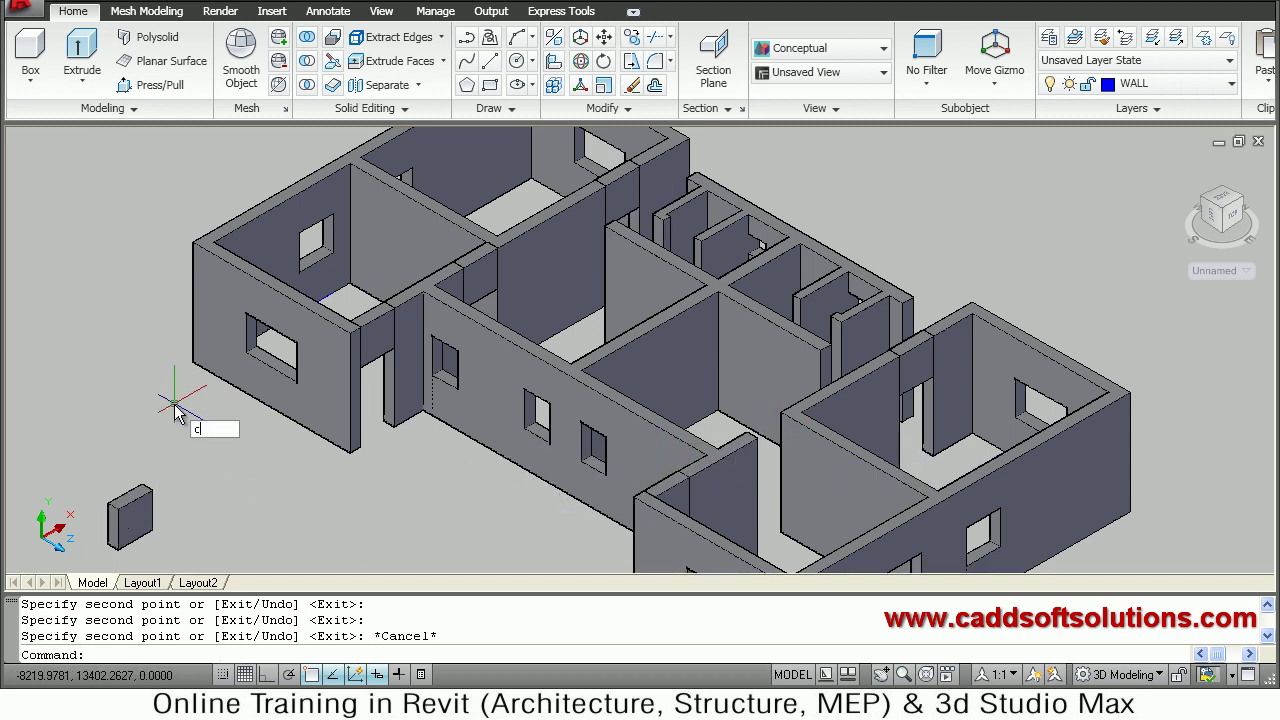
# Copy the block by its opposite upper corner into the remaining door opening beside the right wing's partition wall, filling above it
pyautogui.write('co')
pyautogui.press('Return')
pyautogui.click(130, 515)
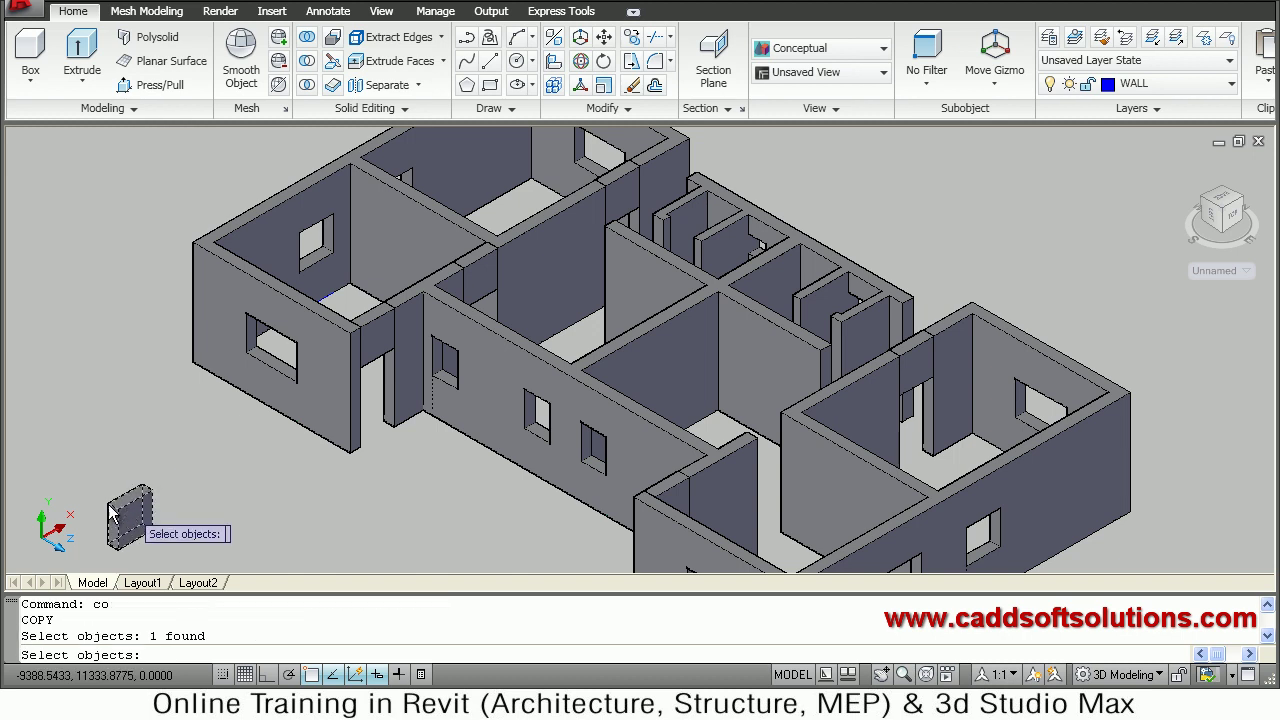
pyautogui.press('Return')
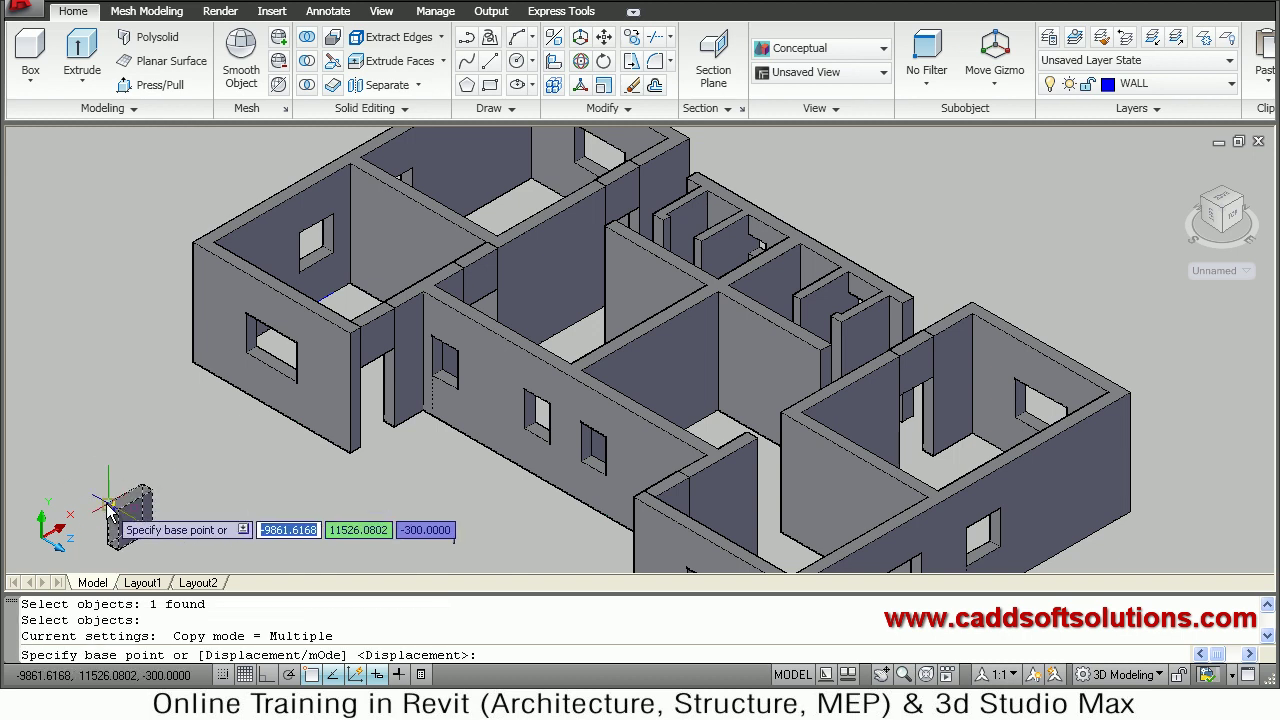
pyautogui.click(108, 506)
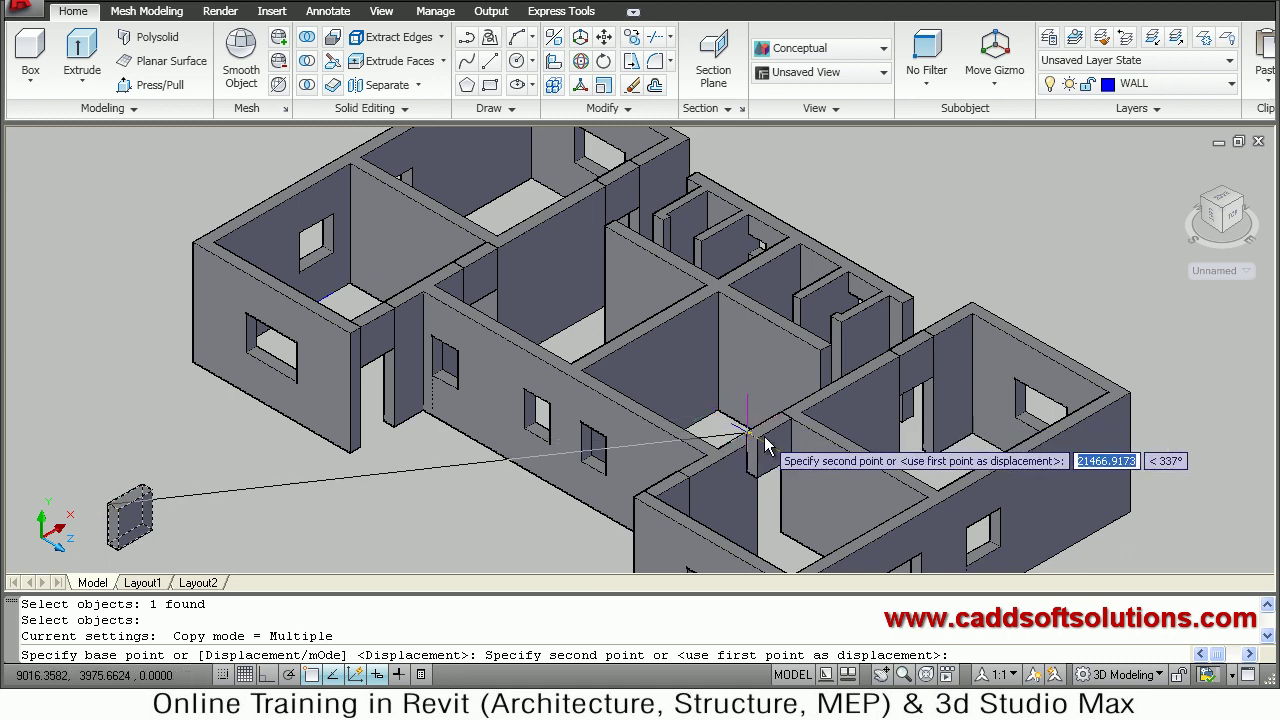
pyautogui.scroll(2, 752, 428)
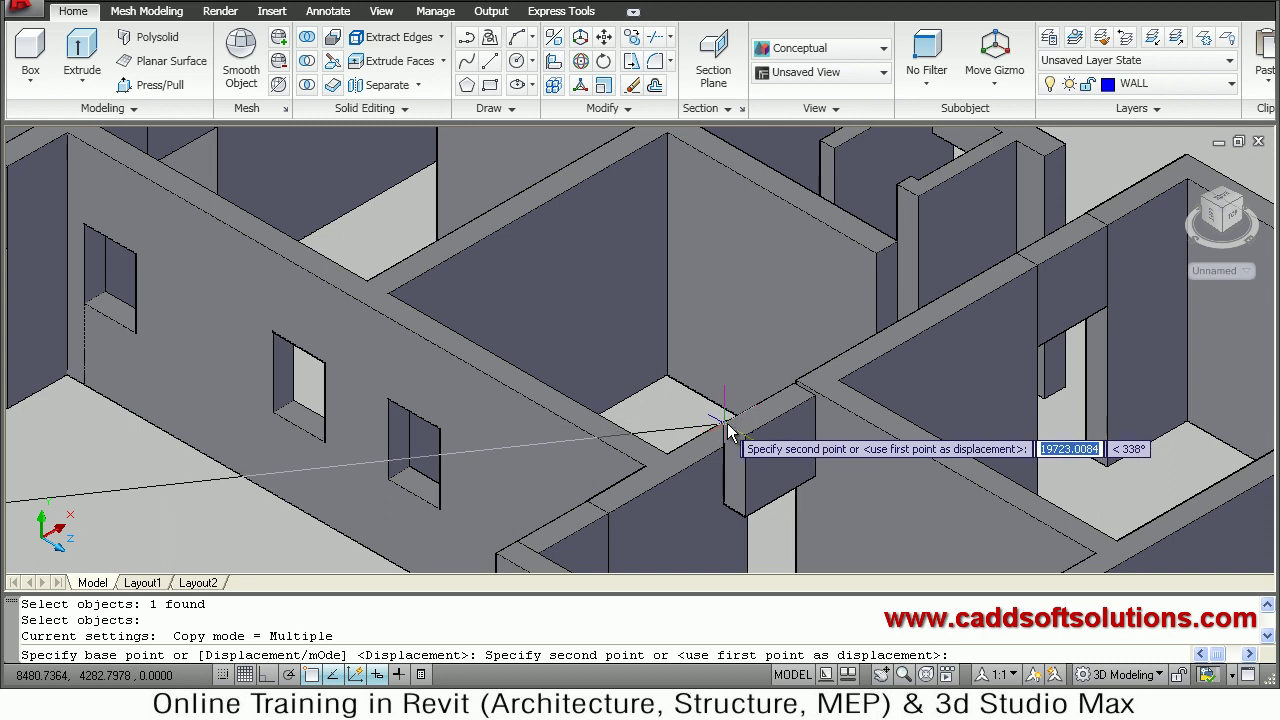
pyautogui.click(729, 432)
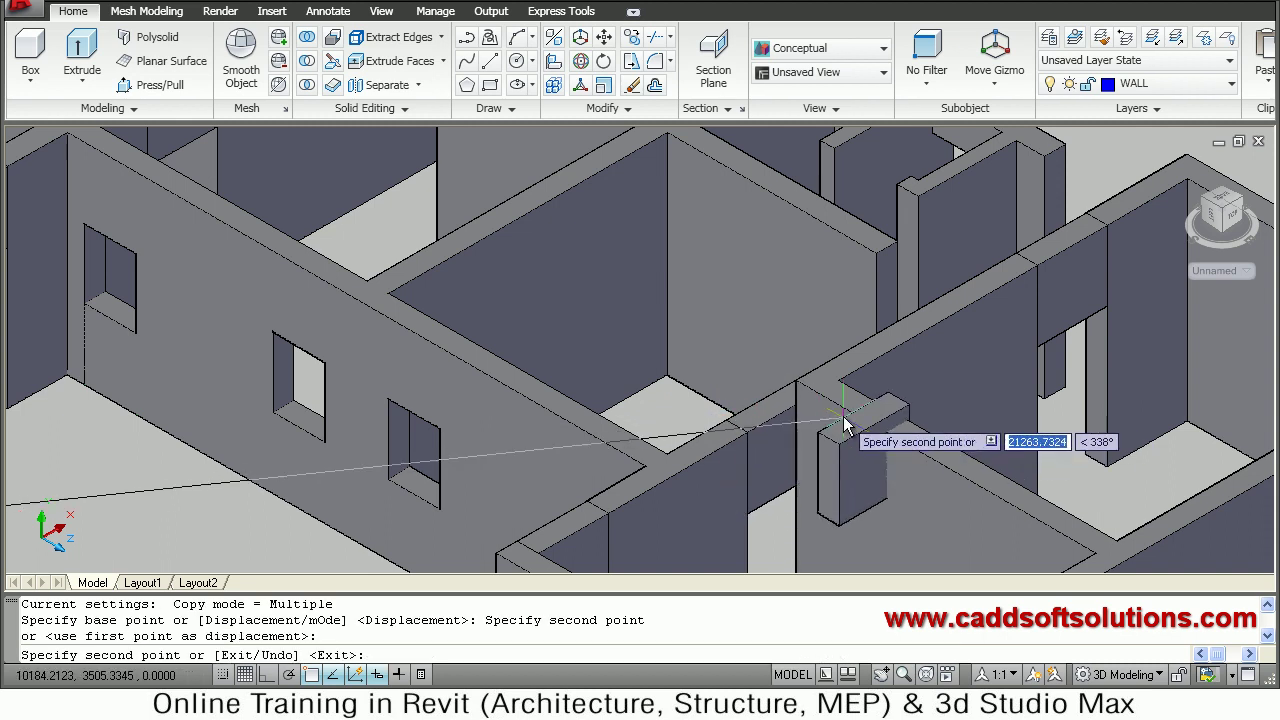
pyautogui.press('Escape')
pyautogui.press('Escape')
# Examine the filled door openings from the opposite viewing direction, facing the long front wall
pyautogui.scroll(-5, 909, 367)
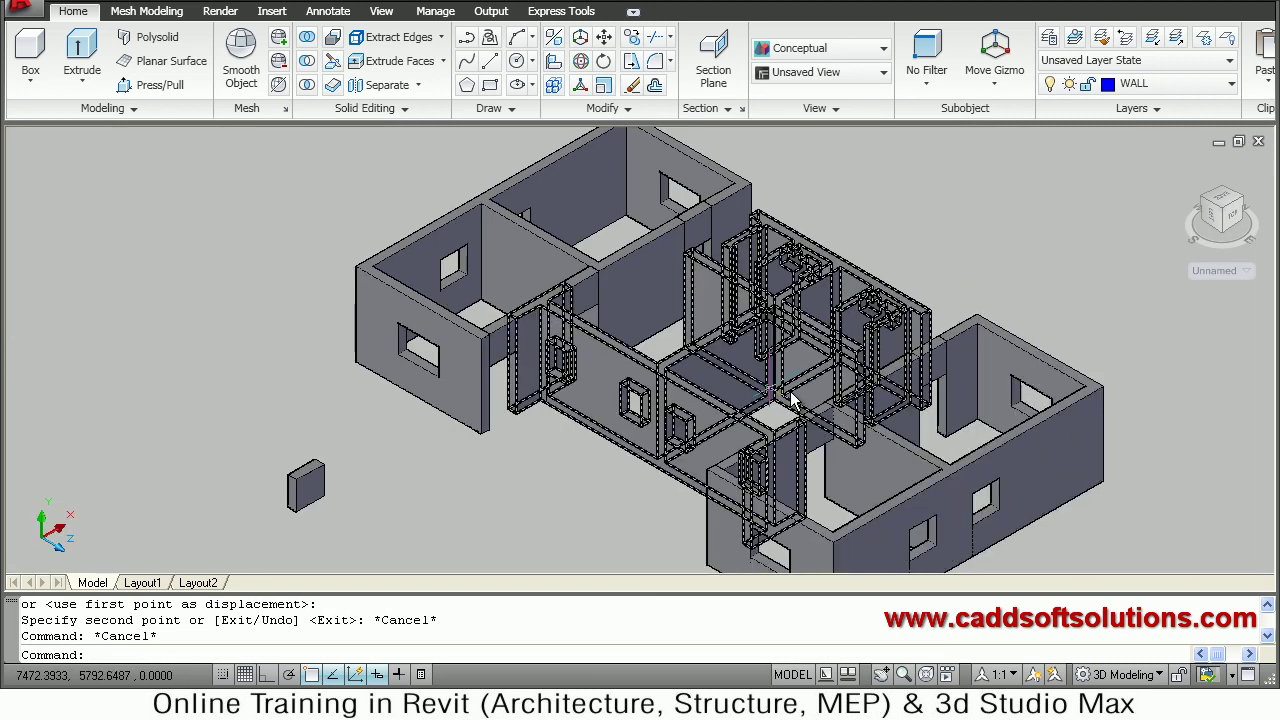
pyautogui.keyDown('shift'); pyautogui.moveTo(873, 401); pyautogui.dragTo(920, 329, button='middle'); pyautogui.keyUp('shift')
pyautogui.keyDown('shift'); pyautogui.moveTo(920, 390); pyautogui.dragTo(849, 405, button='middle'); pyautogui.keyUp('shift')
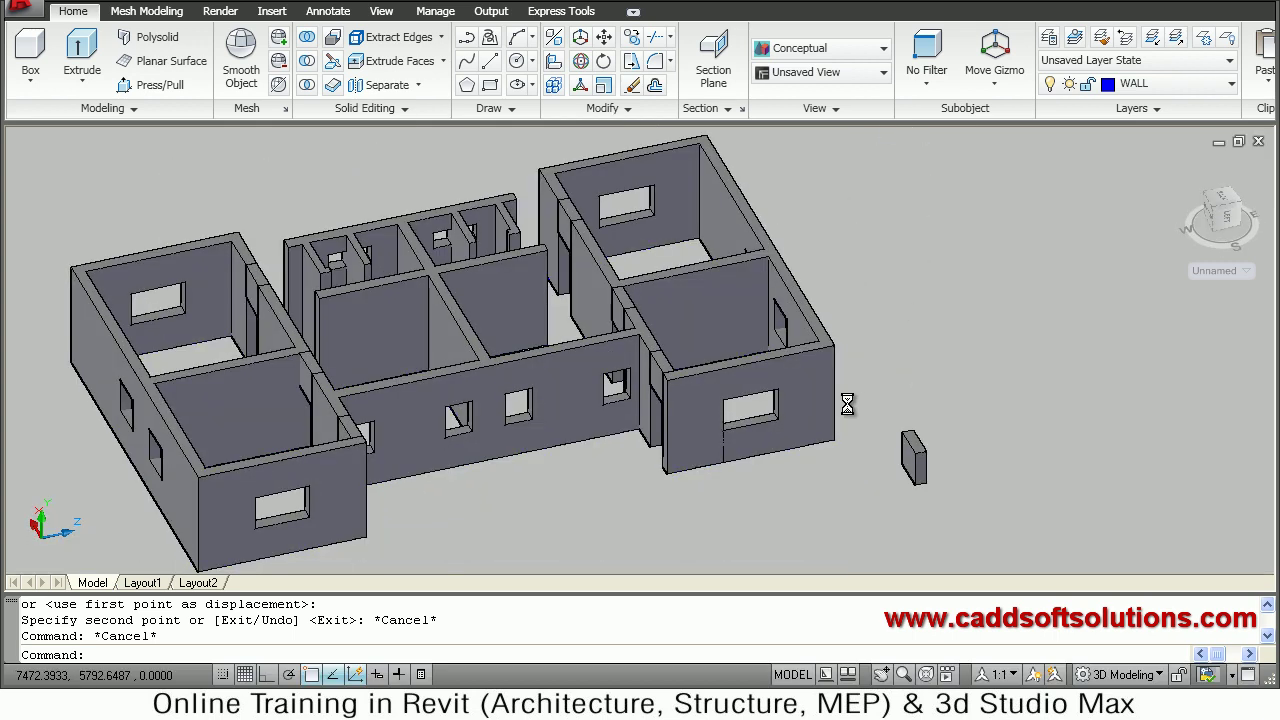
pyautogui.scroll(5, 380, 399)
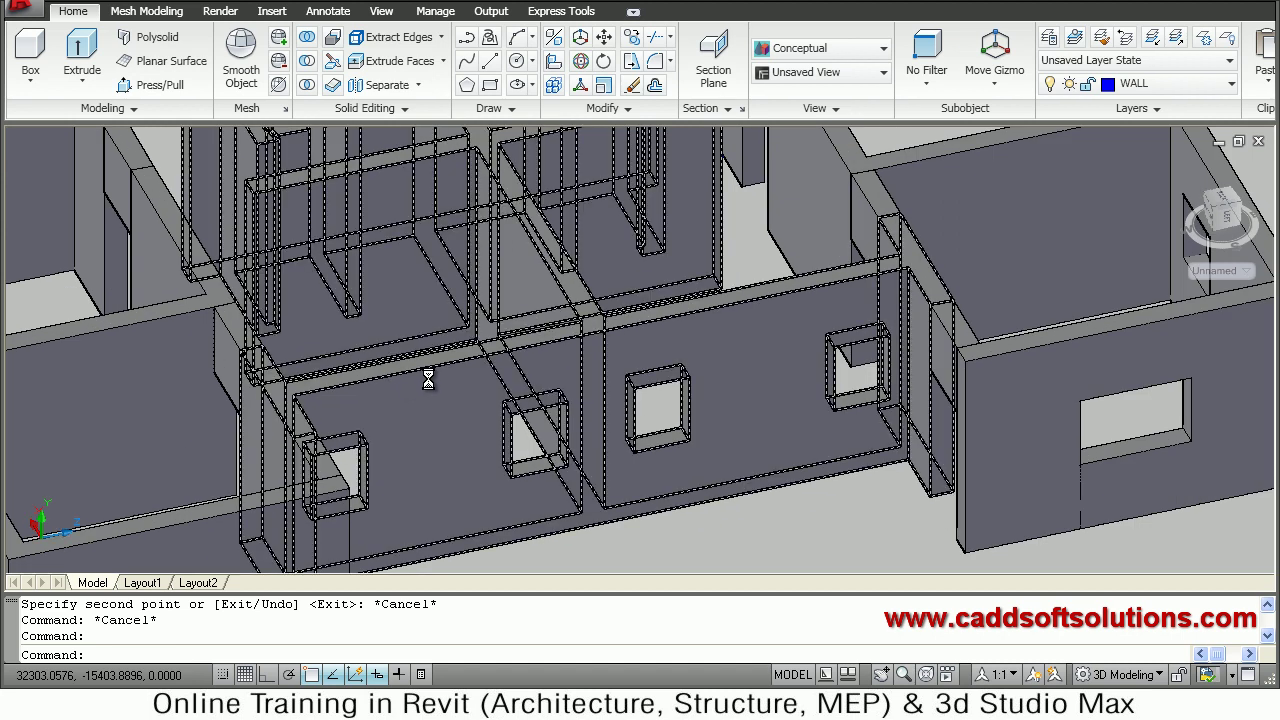
pyautogui.moveTo(543, 403); pyautogui.dragTo(493, 321, button='middle')
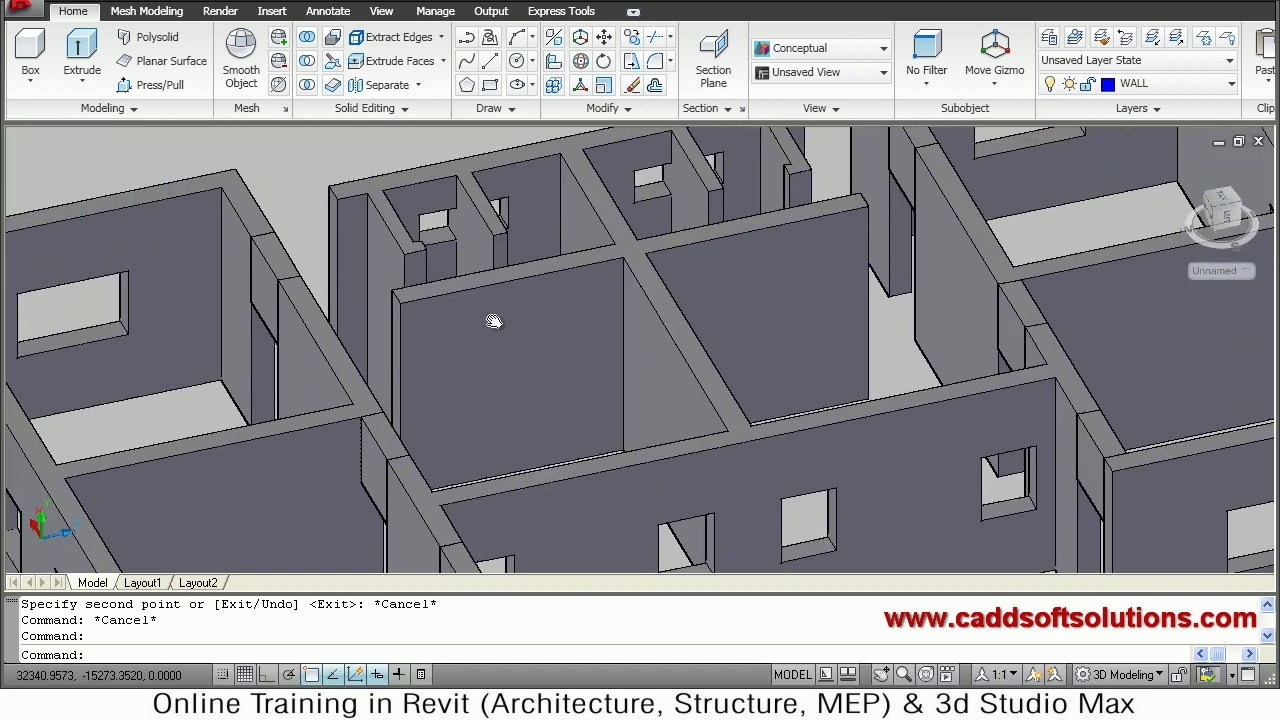
pyautogui.scroll(-6, 570, 409)
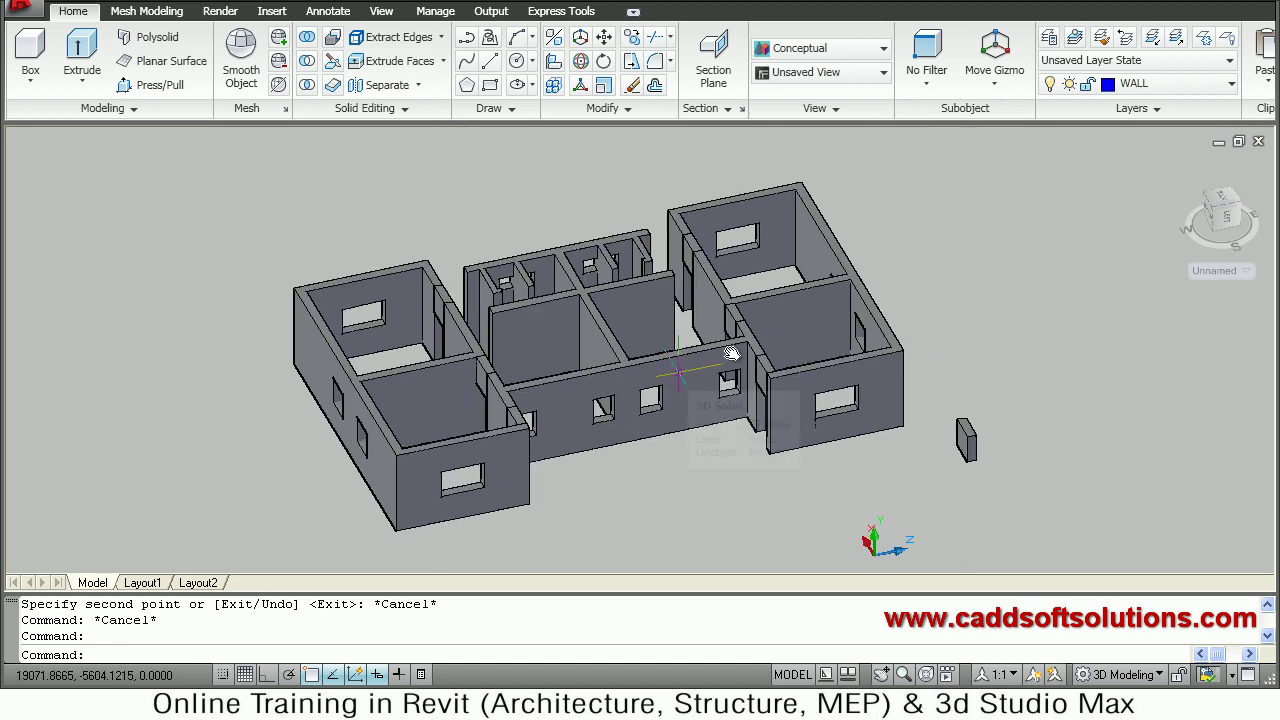
pyautogui.scroll(4, 714, 424)
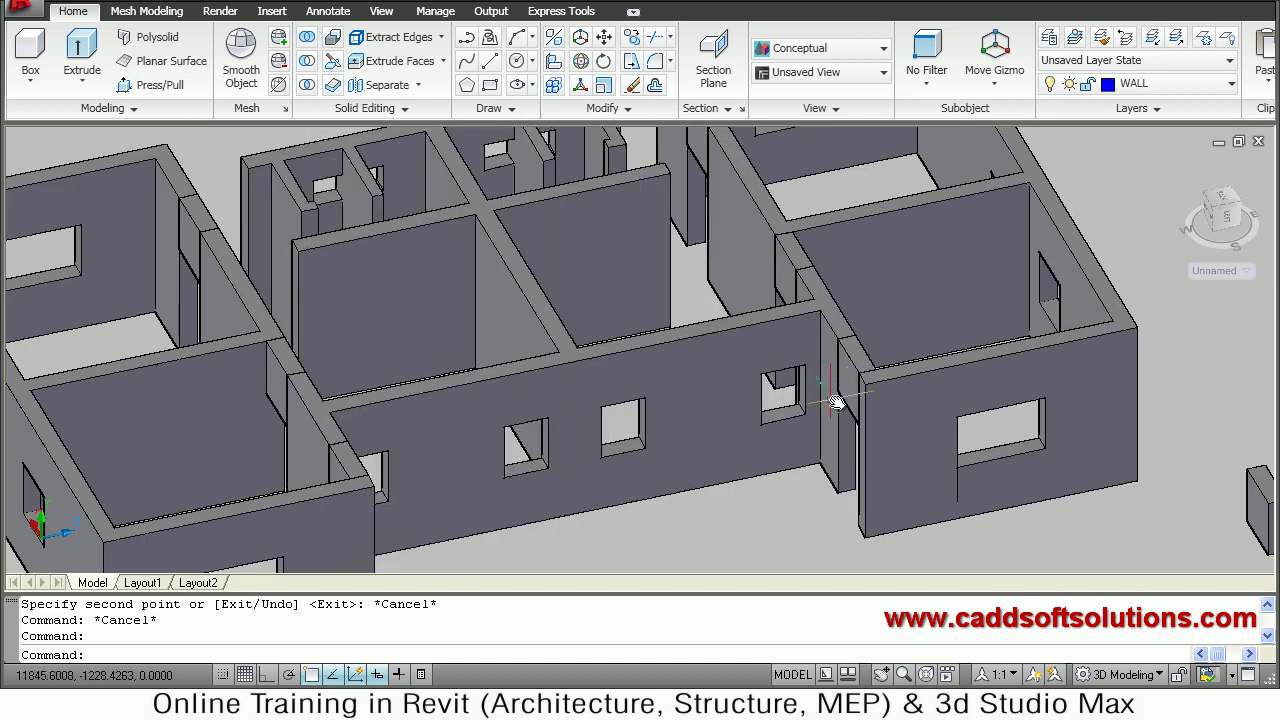
# Union both wings, the central walls and the six blocks above the door openings into a single solid
pyautogui.click(617, 188)
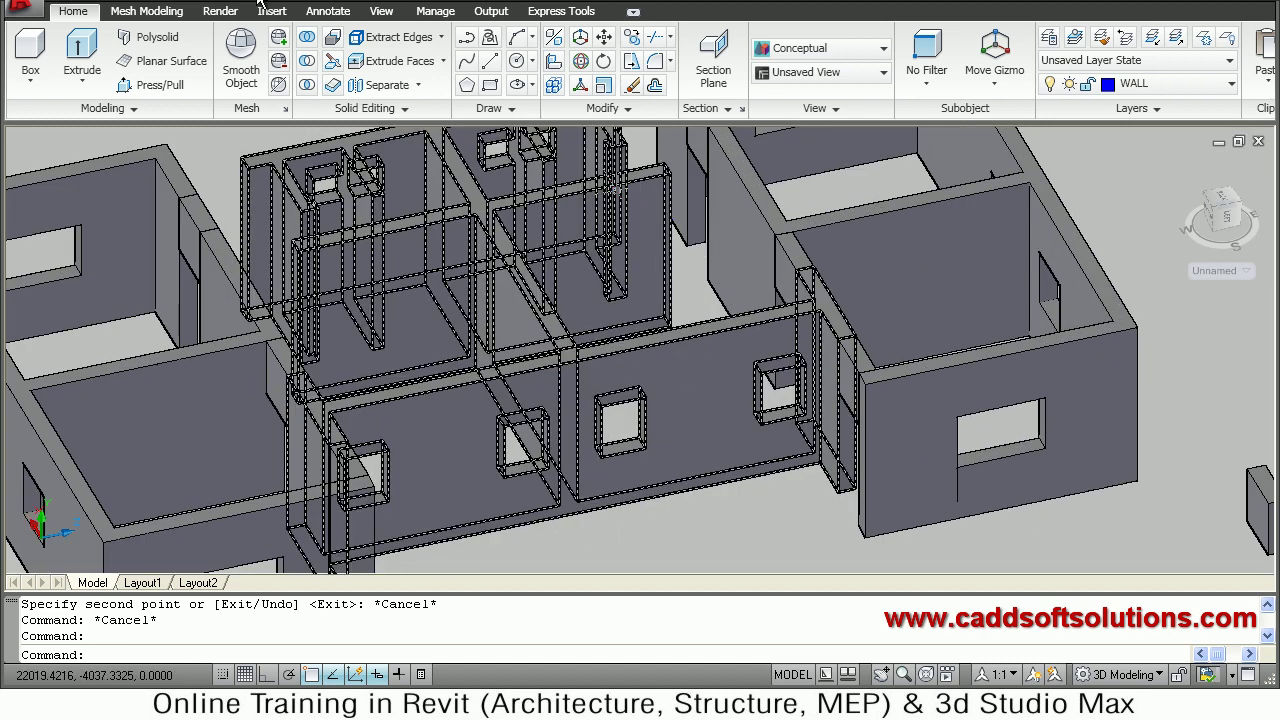
pyautogui.click(307, 38)
pyautogui.click(901, 458)
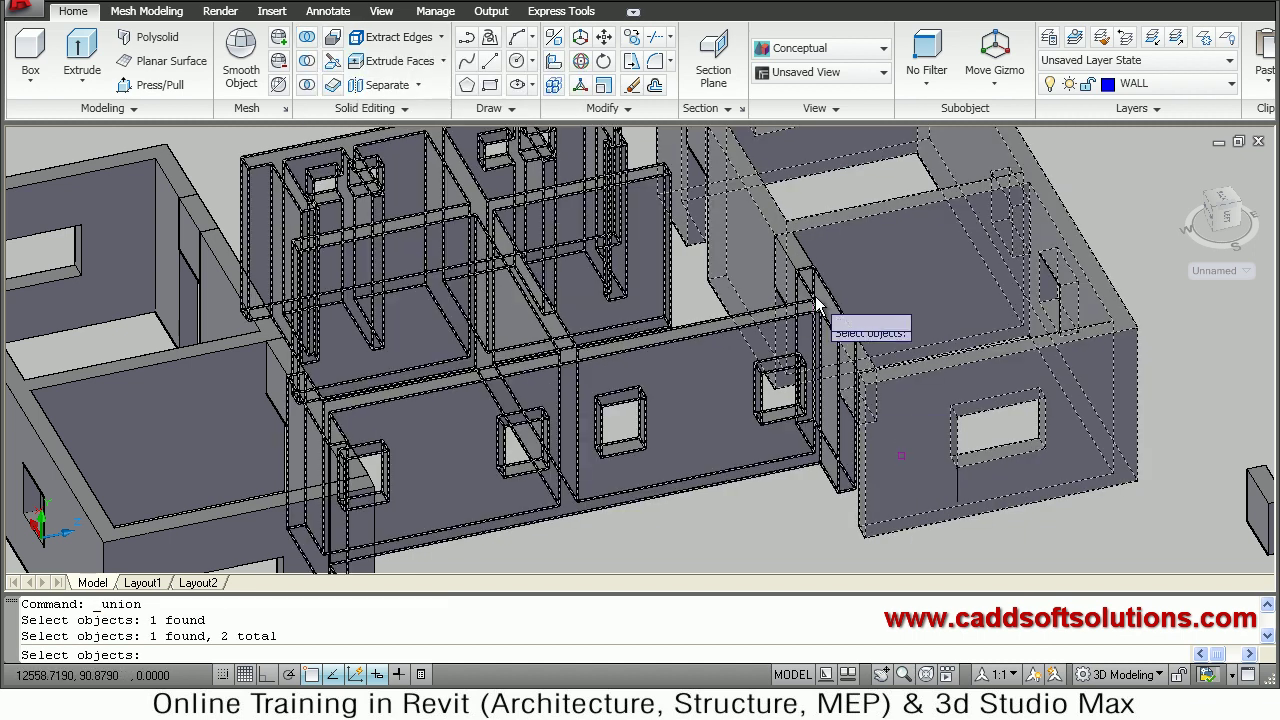
pyautogui.click(800, 268)
pyautogui.moveTo(866, 388); pyautogui.dragTo(820, 266, button='middle')
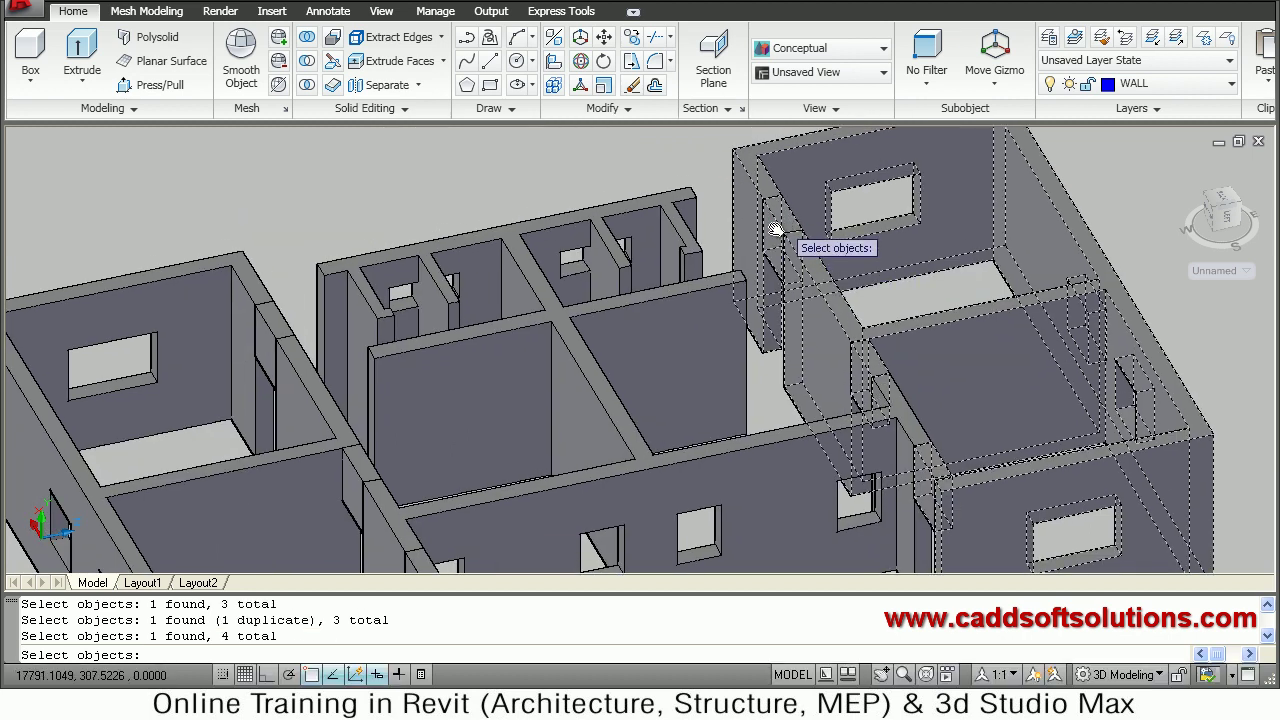
pyautogui.click(283, 337)
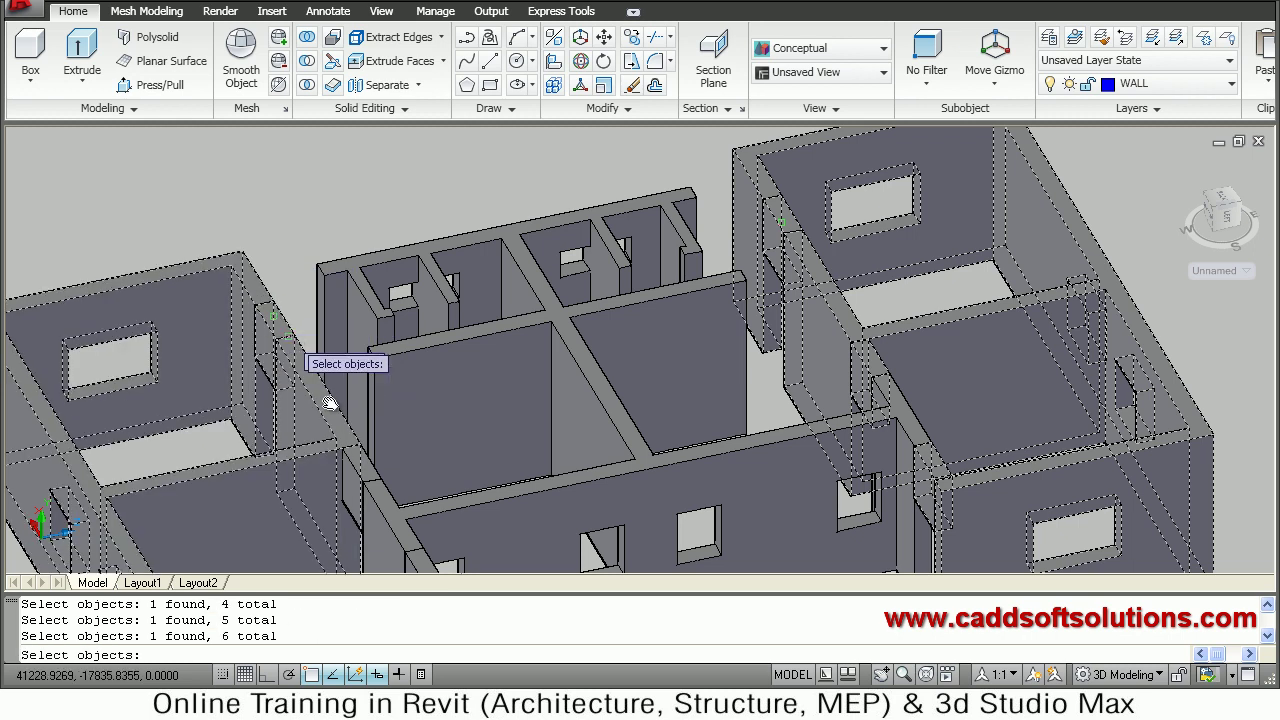
pyautogui.click(362, 466)
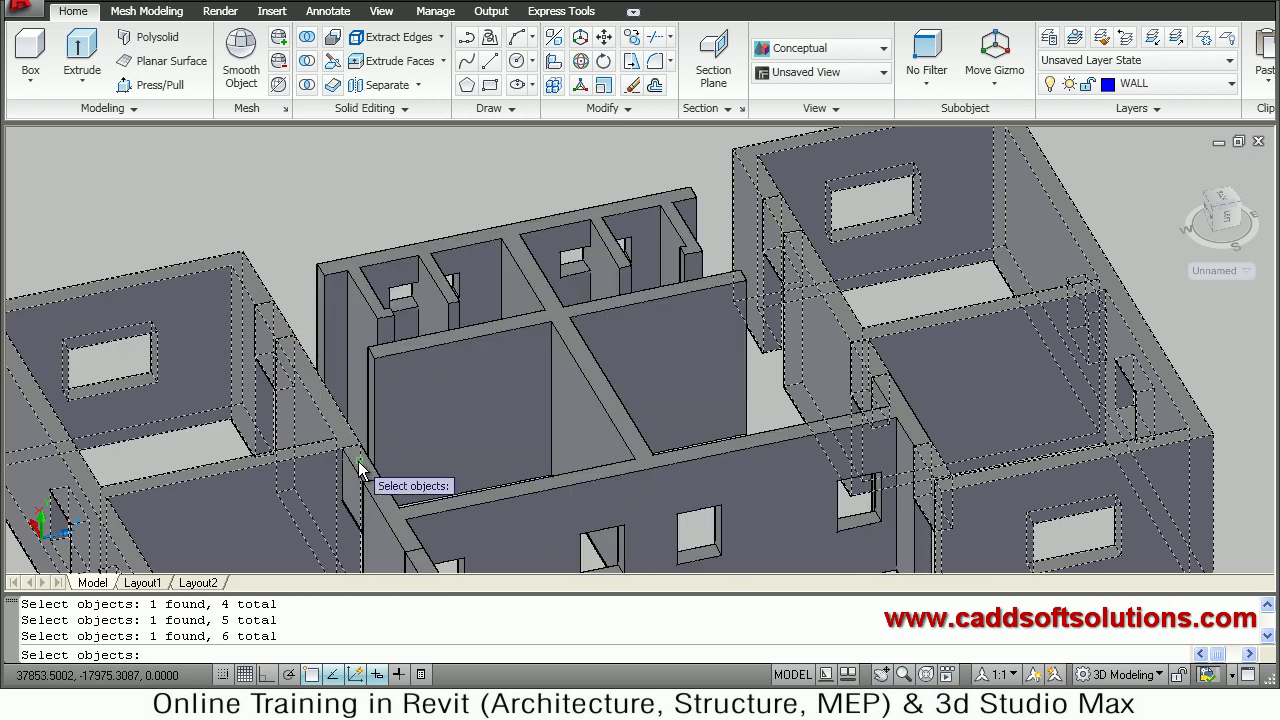
pyautogui.click(394, 521)
pyautogui.moveTo(414, 487); pyautogui.dragTo(447, 428, button='middle')
pyautogui.click(432, 405)
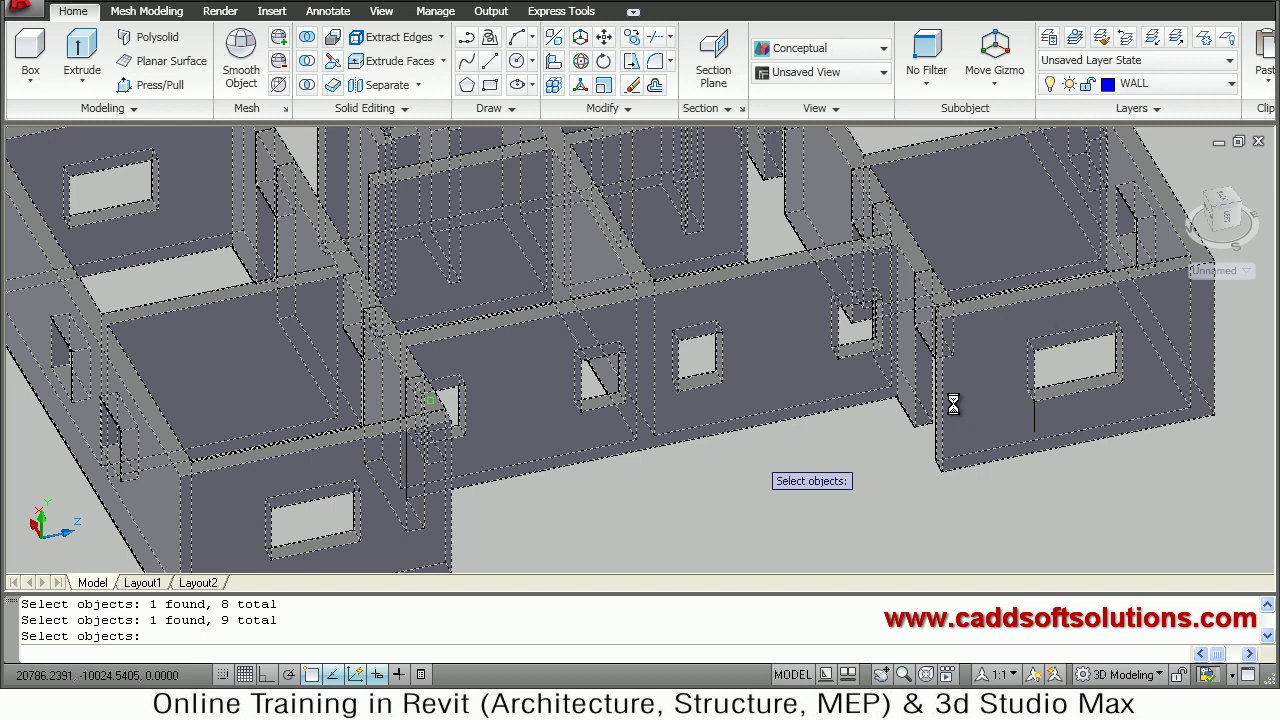
pyautogui.scroll(-3, 871, 391)
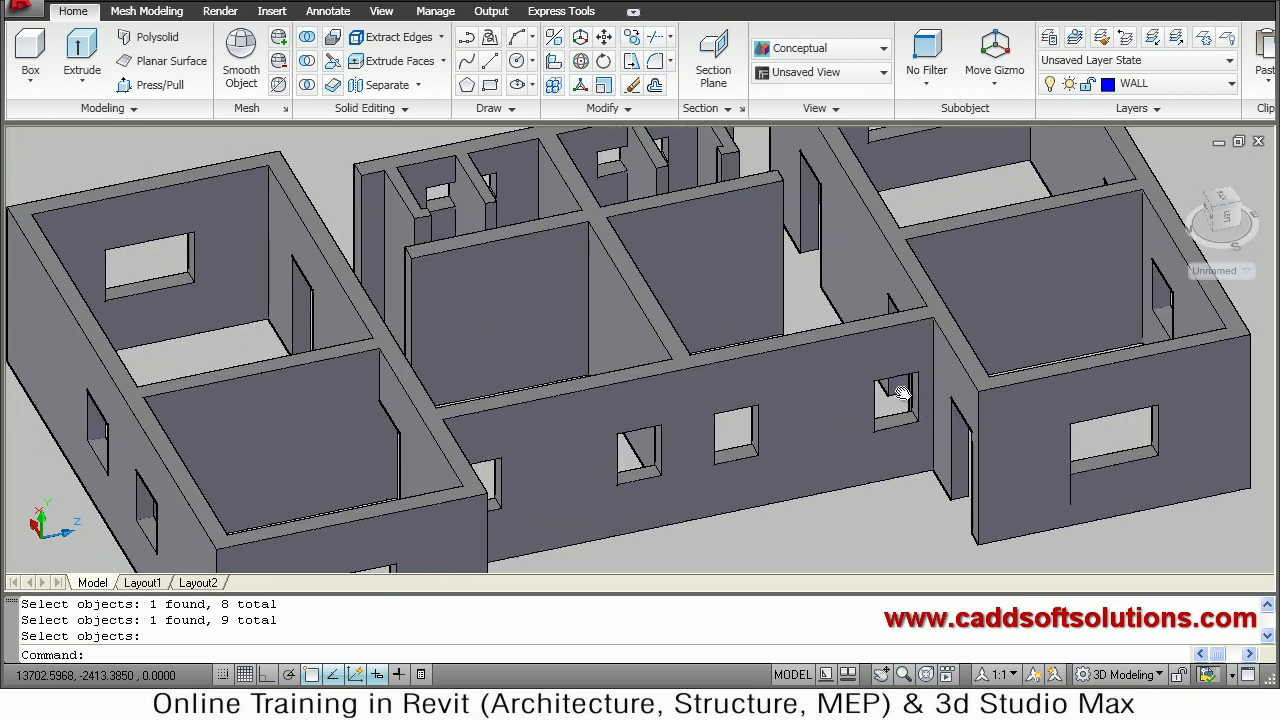
# Examine the united building from the front and rear sides and check that it selects as one solid, looking for remaining gaps
pyautogui.scroll(5, 1020, 470)
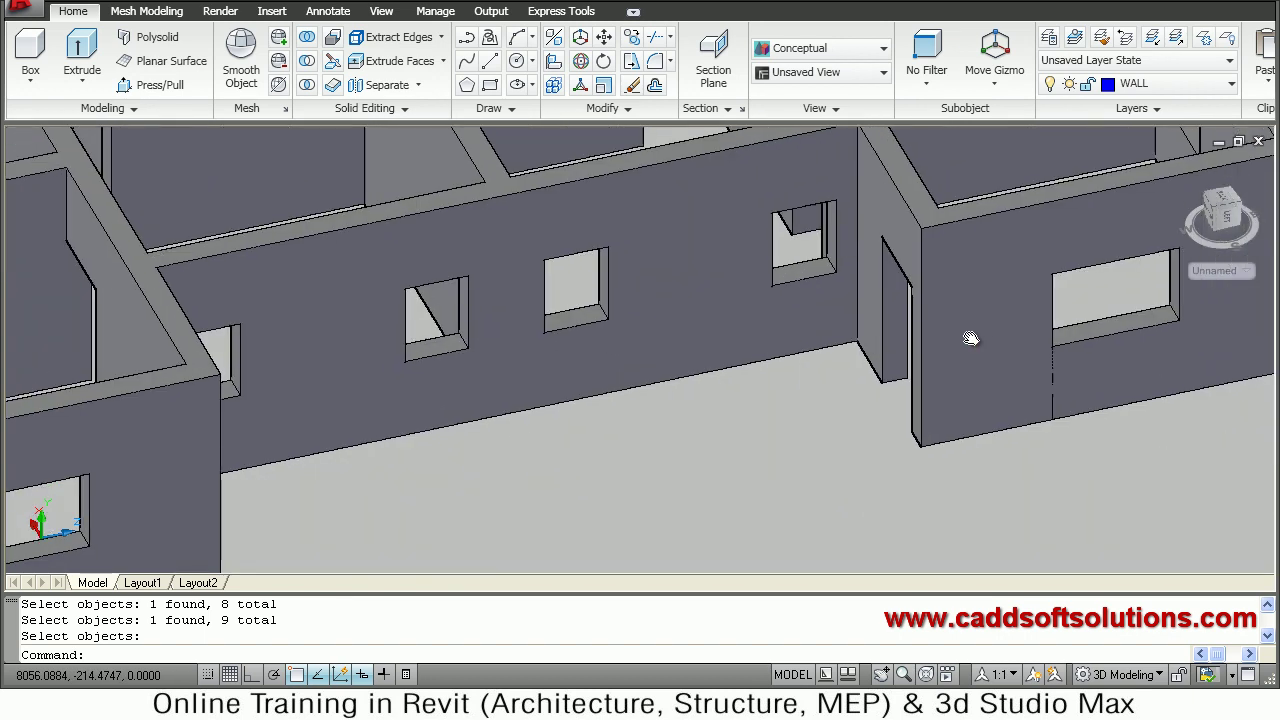
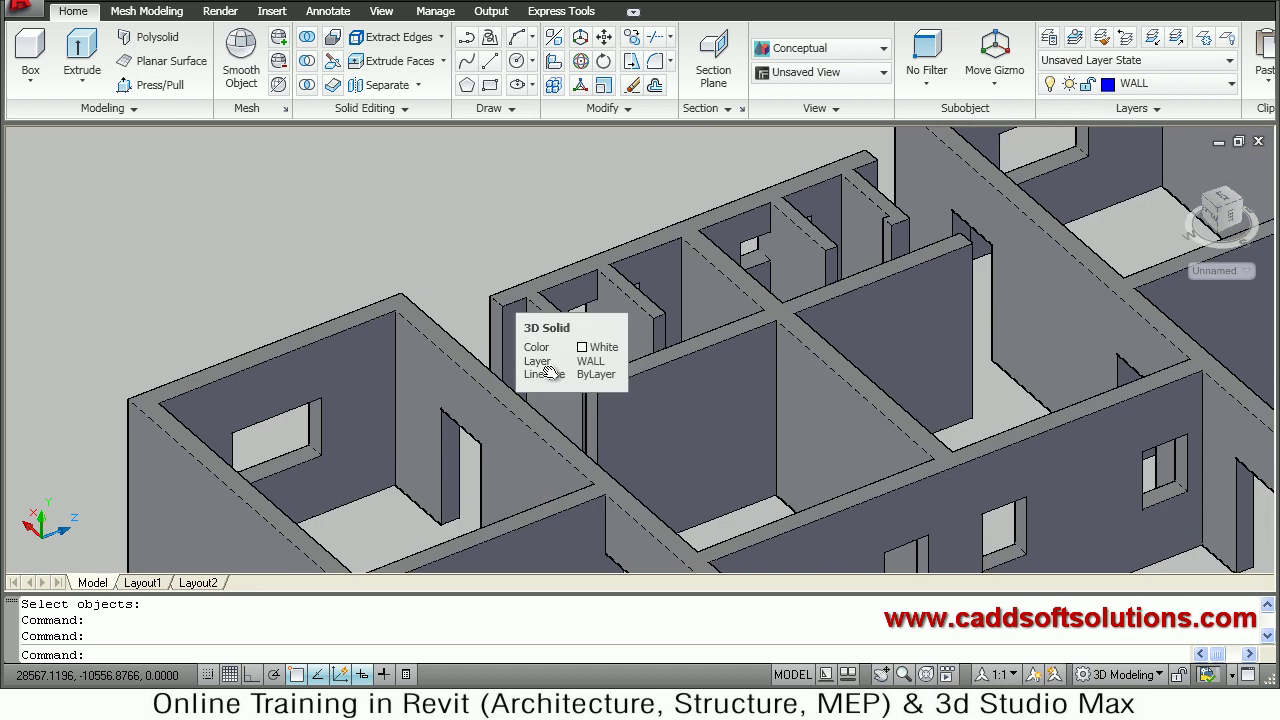
pyautogui.scroll(-5, 491, 294)
pyautogui.moveTo(631, 350); pyautogui.dragTo(558, 354, button='middle')
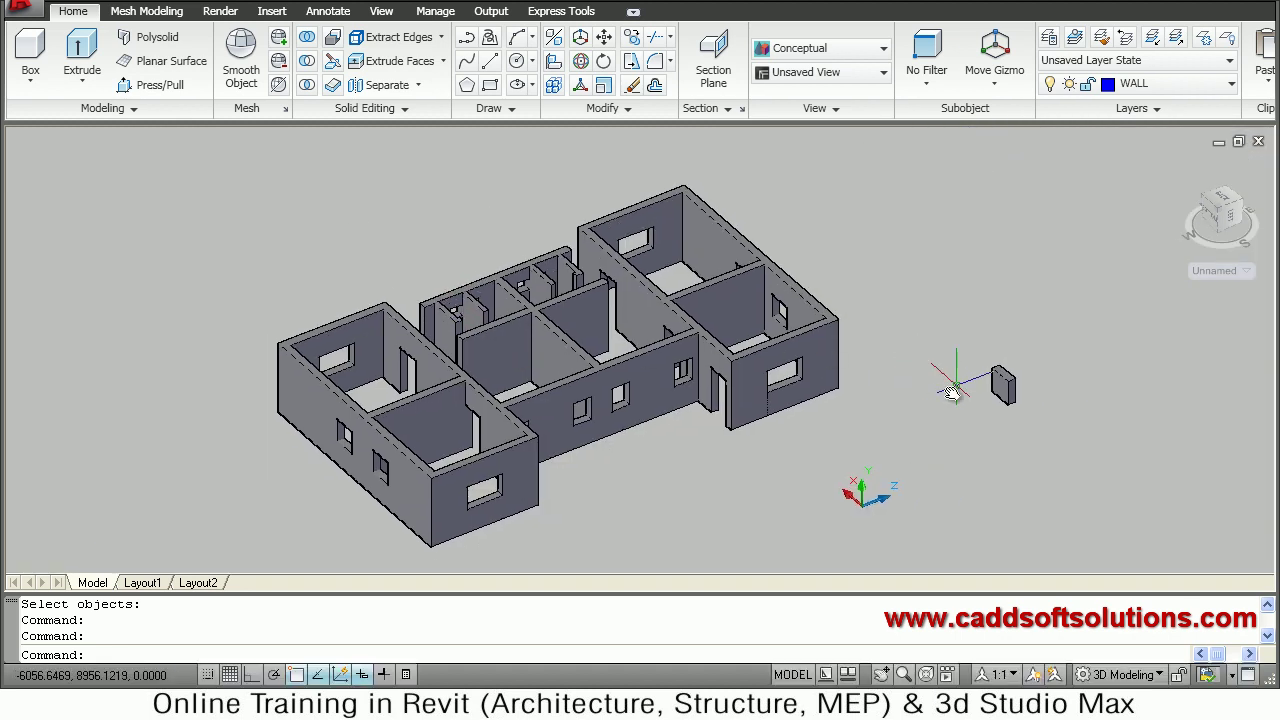
pyautogui.click(463, 347)
pyautogui.moveTo(385, 410)
pyautogui.keyDown('shift'); pyautogui.mouseDown(button='middle')
pyautogui.moveTo(469, 431)
pyautogui.moveTo(577, 423)
pyautogui.moveTo(621, 387)
pyautogui.moveTo(612, 382)
pyautogui.mouseUp(button='middle'); pyautogui.keyUp('shift')
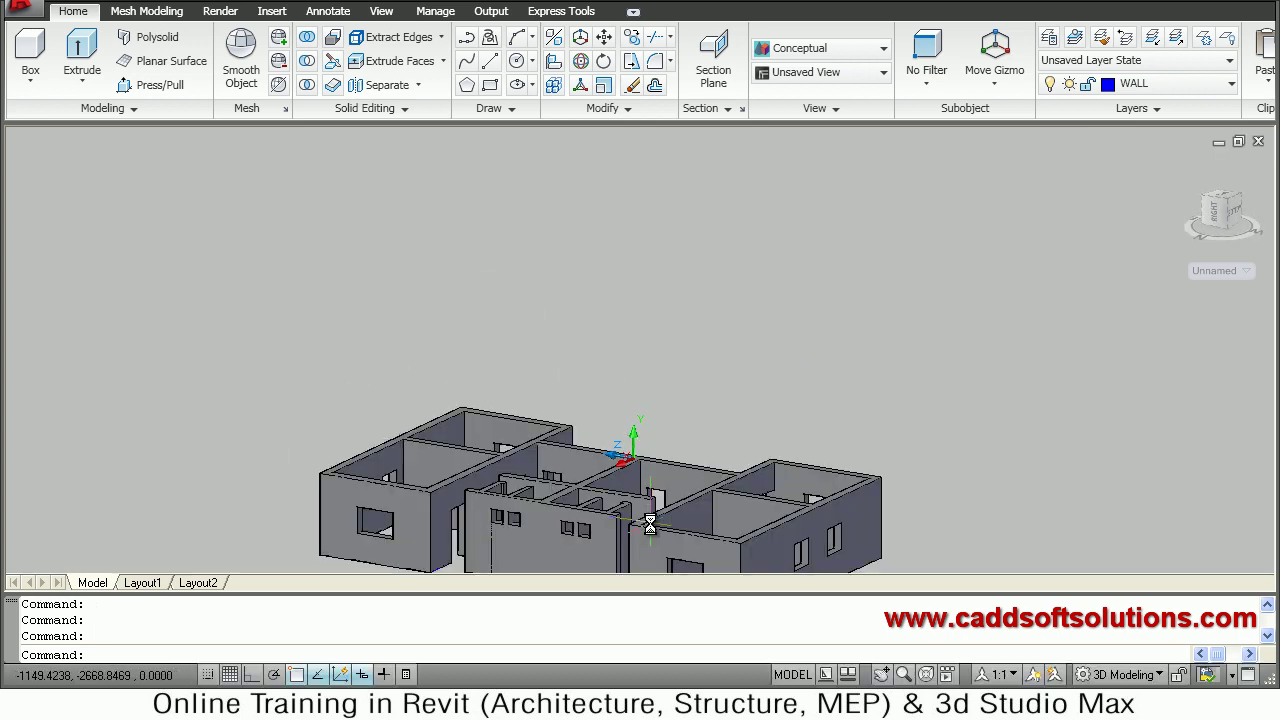
pyautogui.moveTo(666, 434); pyautogui.dragTo(674, 404, button='middle')
pyautogui.scroll(6, 674, 404)
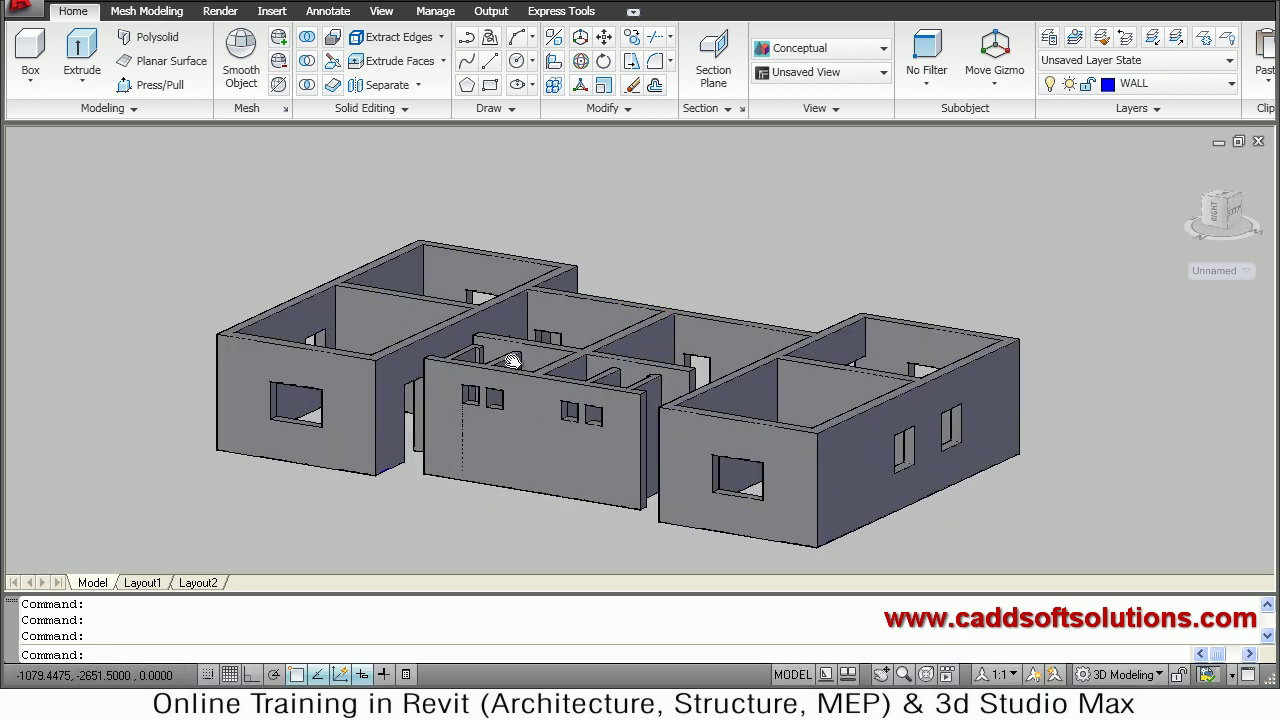
pyautogui.scroll(-6, 615, 395)
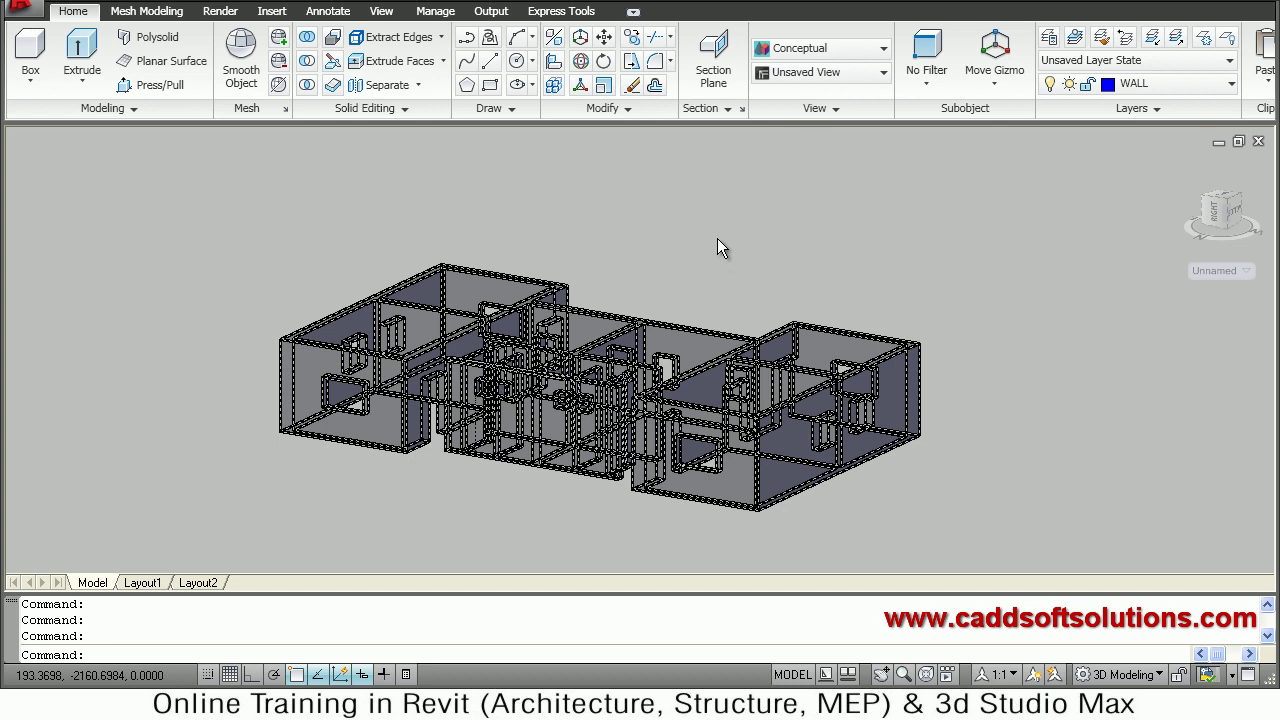
pyautogui.press('Escape')
pyautogui.scroll(-4, 720, 246)
pyautogui.click(660, 309)
pyautogui.press('Escape')
pyautogui.press('Escape')
pyautogui.press('Escape')
pyautogui.press('Escape')
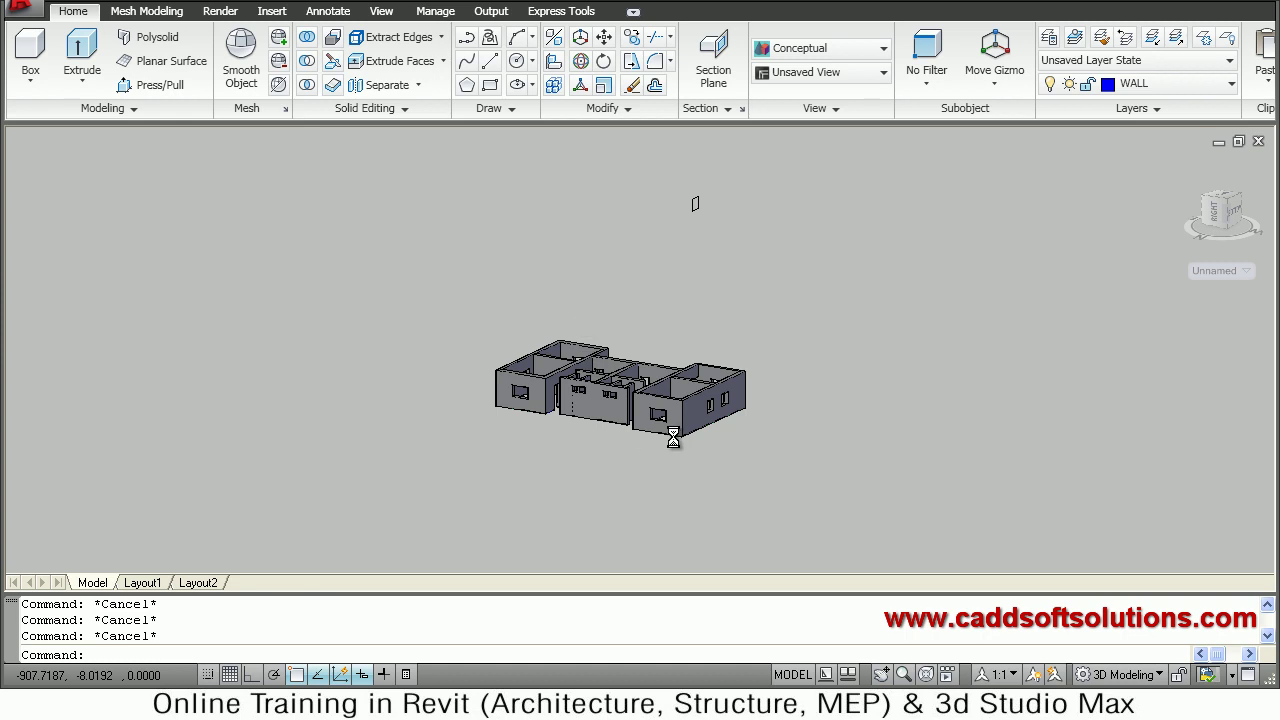
# Rotate the spare block beside the building by 90 degrees about its vertical axis
pyautogui.write('z')
pyautogui.press('Return')
pyautogui.write('a')
pyautogui.press('Return')
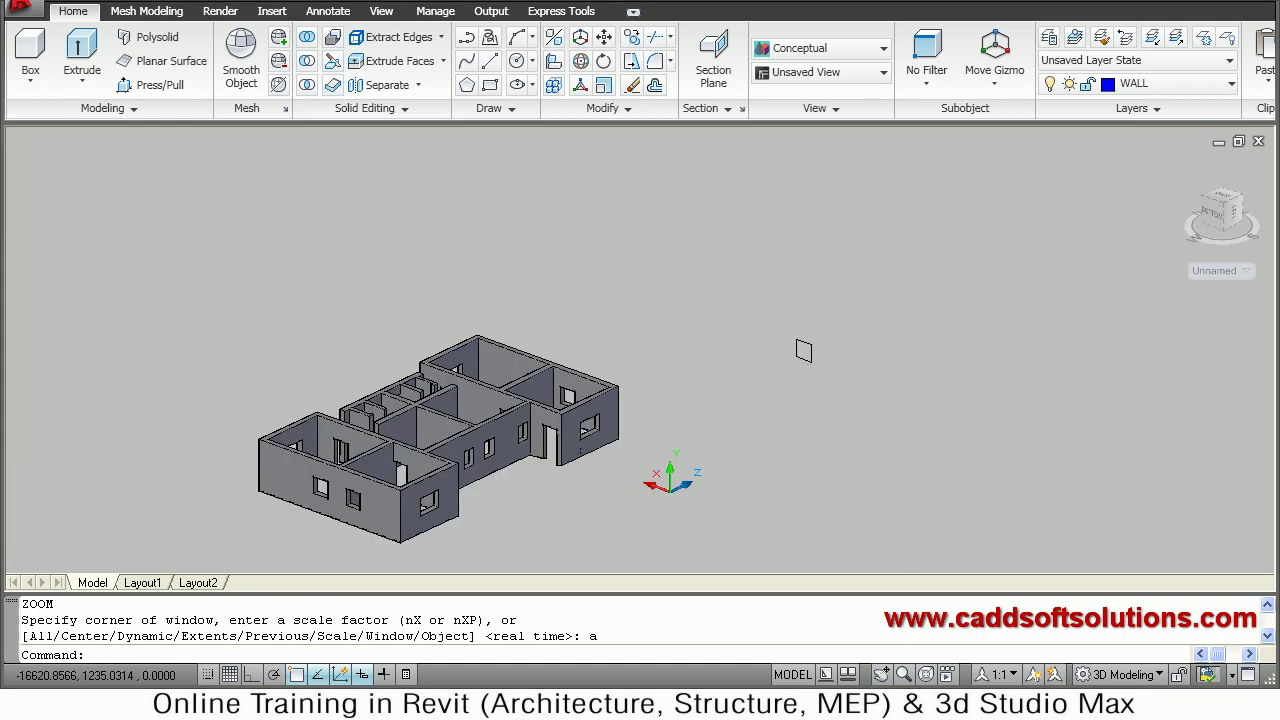
pyautogui.click(805, 352)
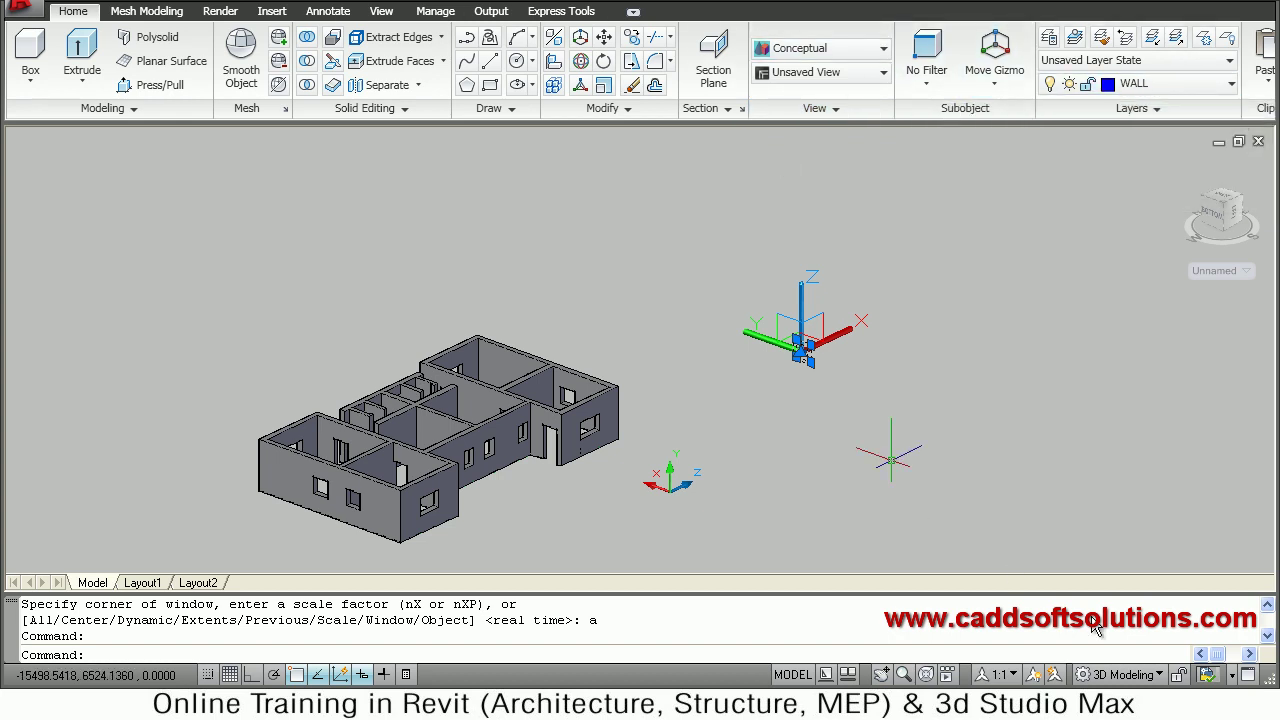
pyautogui.click(991, 89)
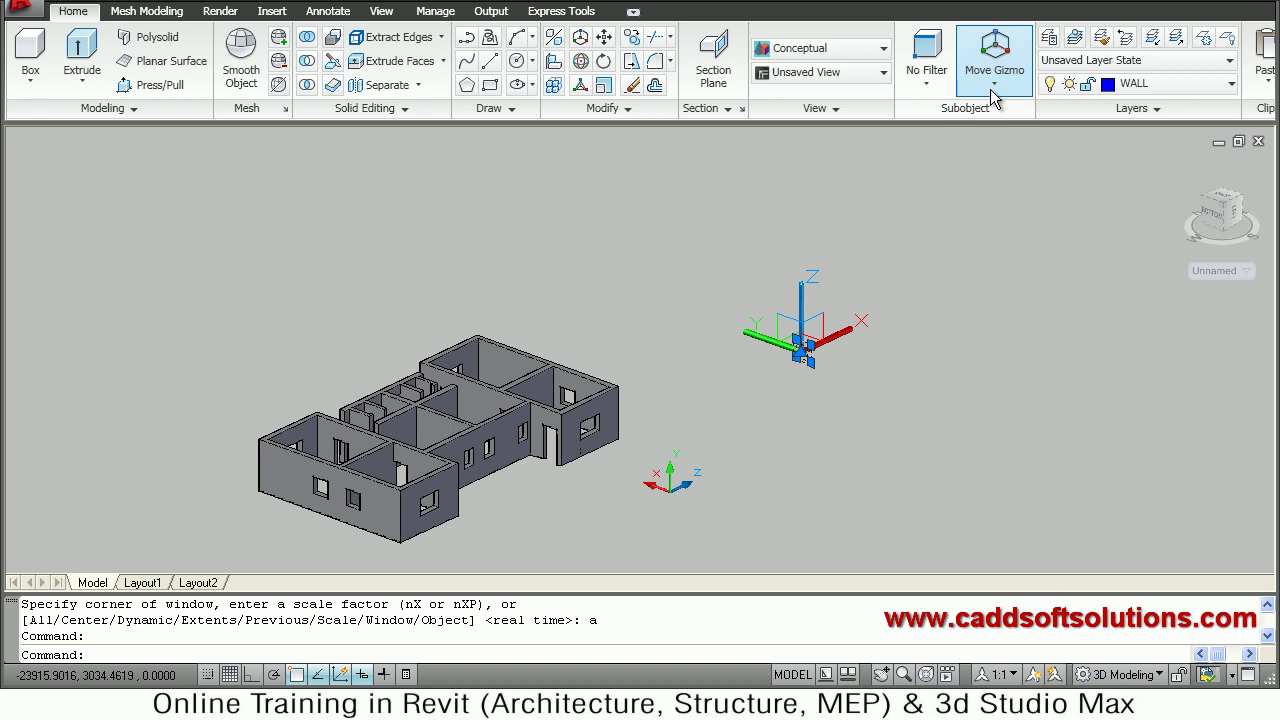
pyautogui.click(1003, 157)
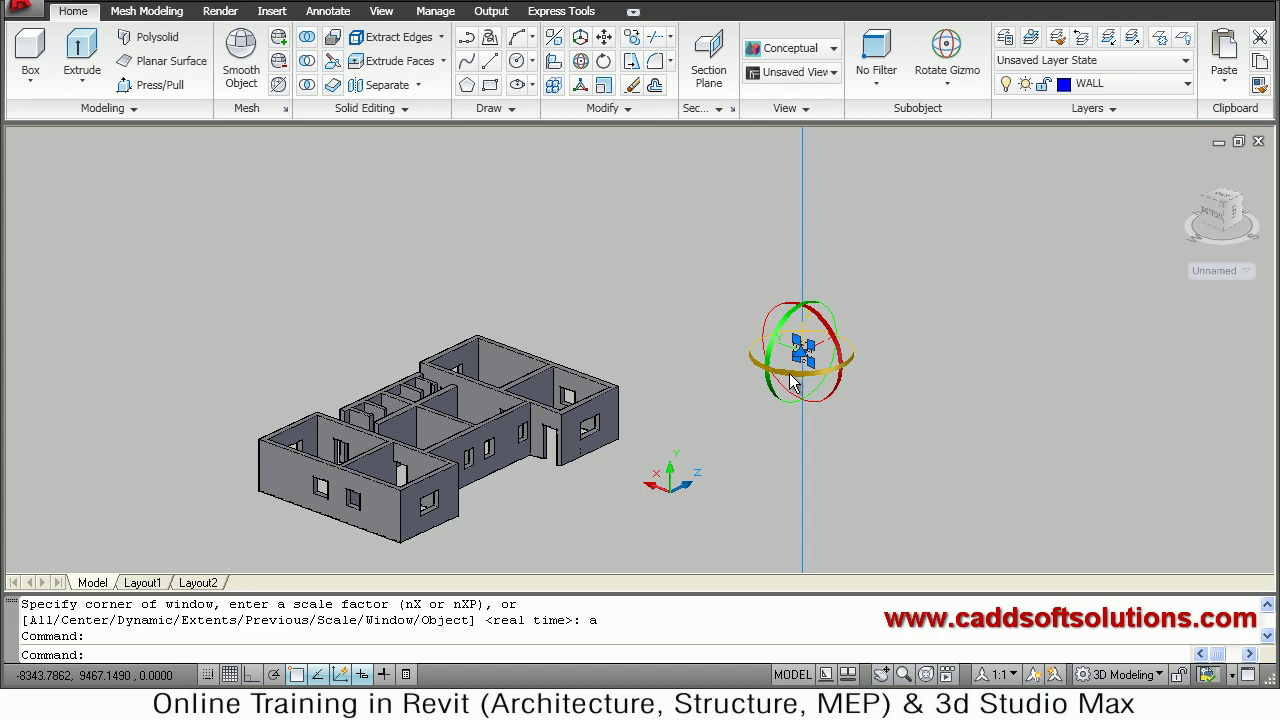
pyautogui.click(790, 373)
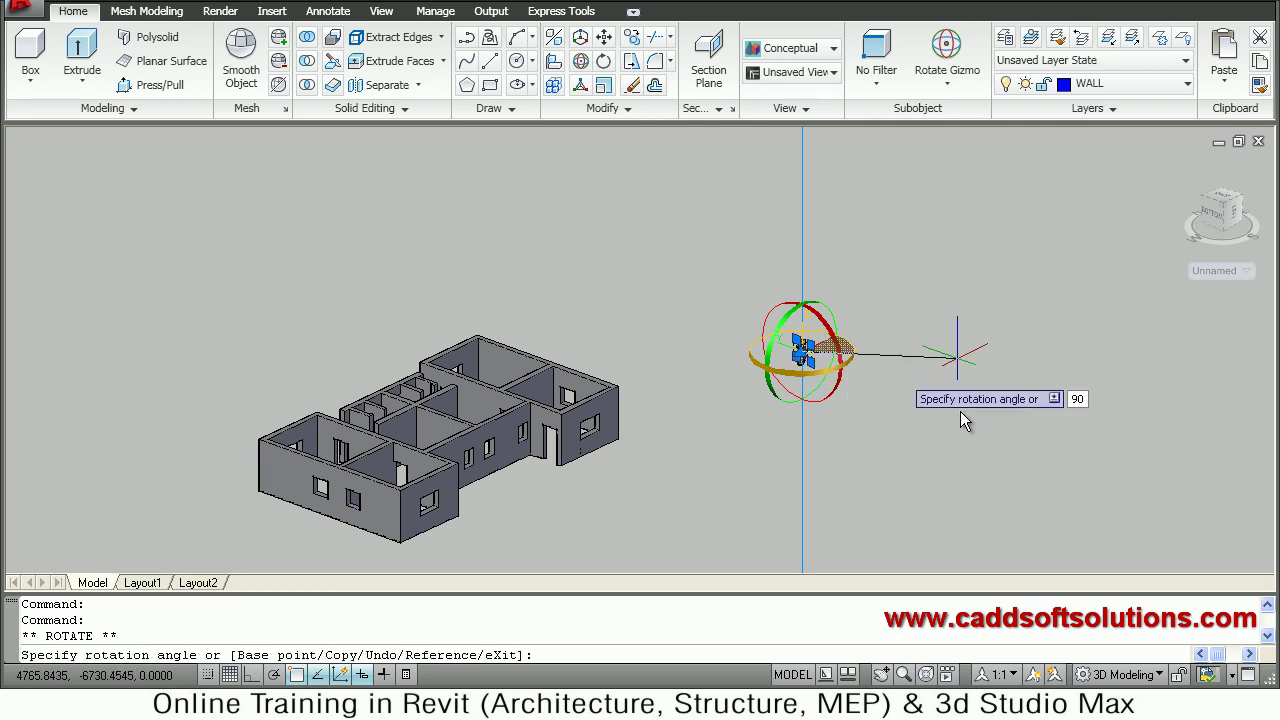
pyautogui.write('90')
pyautogui.press('Return')
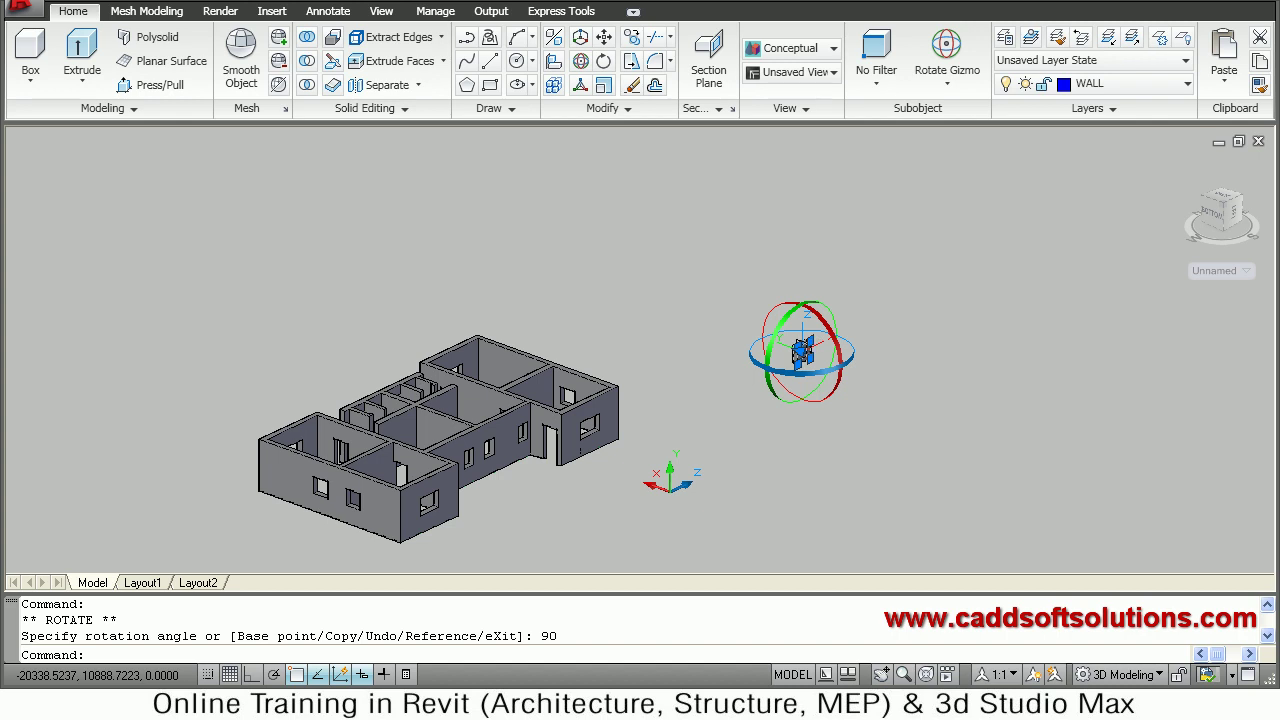
pyautogui.press('Escape')
# Copy the rotated block to a free spot just behind the small rooms' rear wall and end the copying
pyautogui.scroll(3, 875, 532)
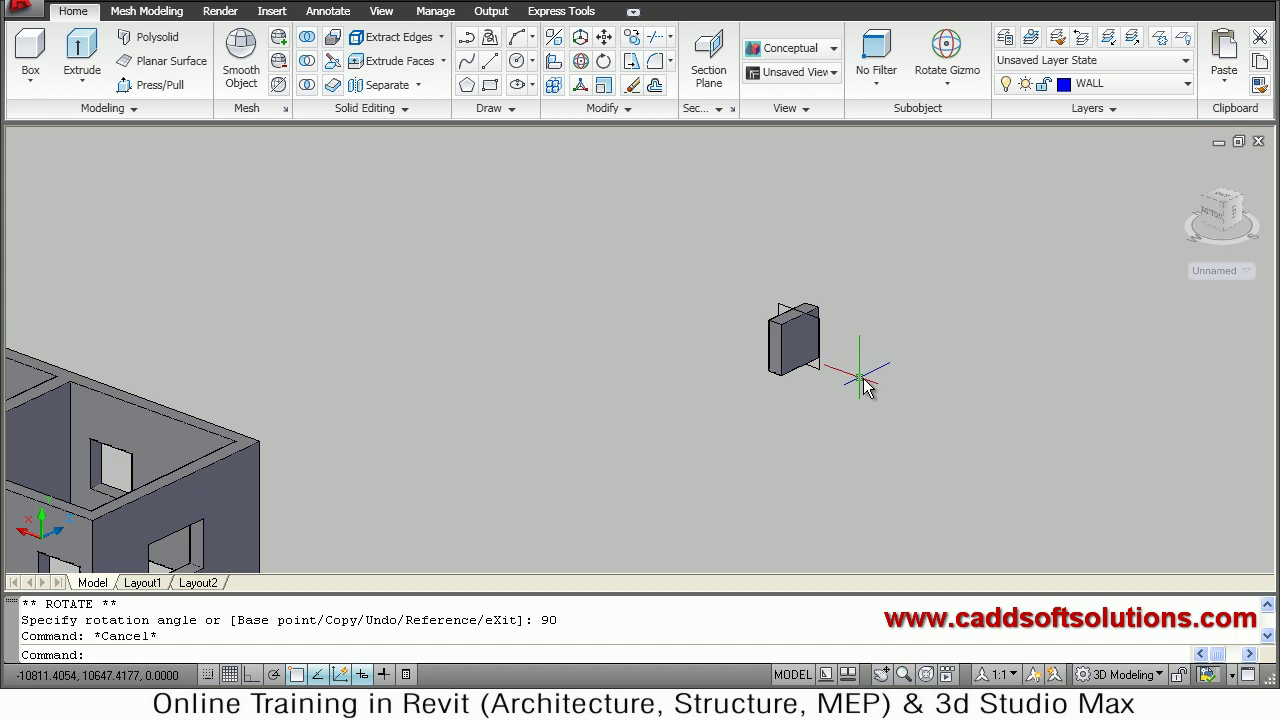
pyautogui.moveTo(783, 375); pyautogui.dragTo(810, 375, button='middle')
pyautogui.press('Return')
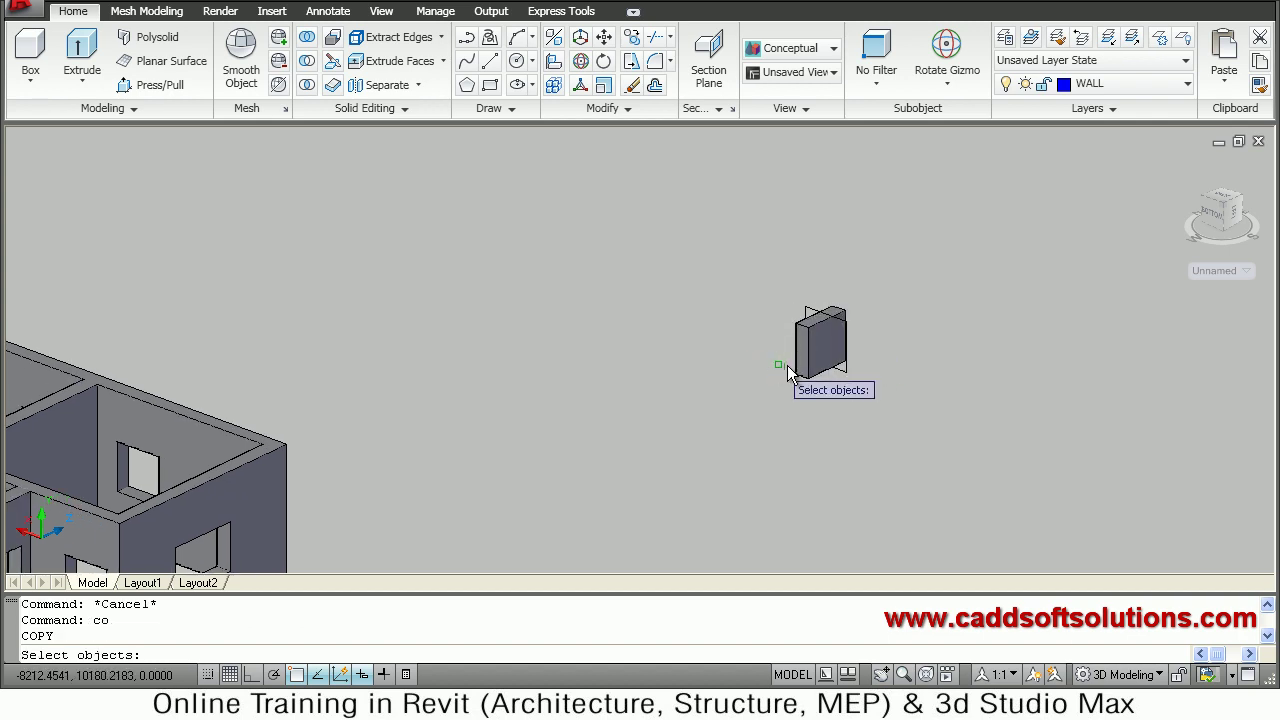
pyautogui.click(806, 358)
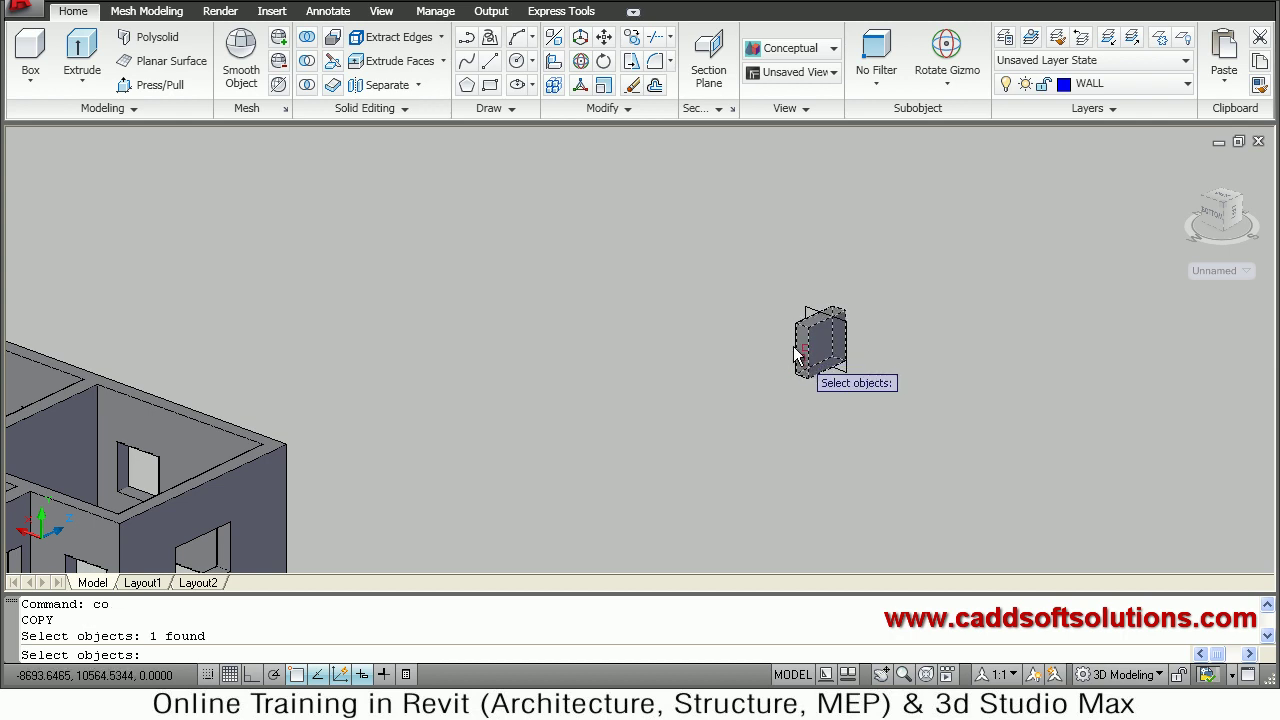
pyautogui.press('Return')
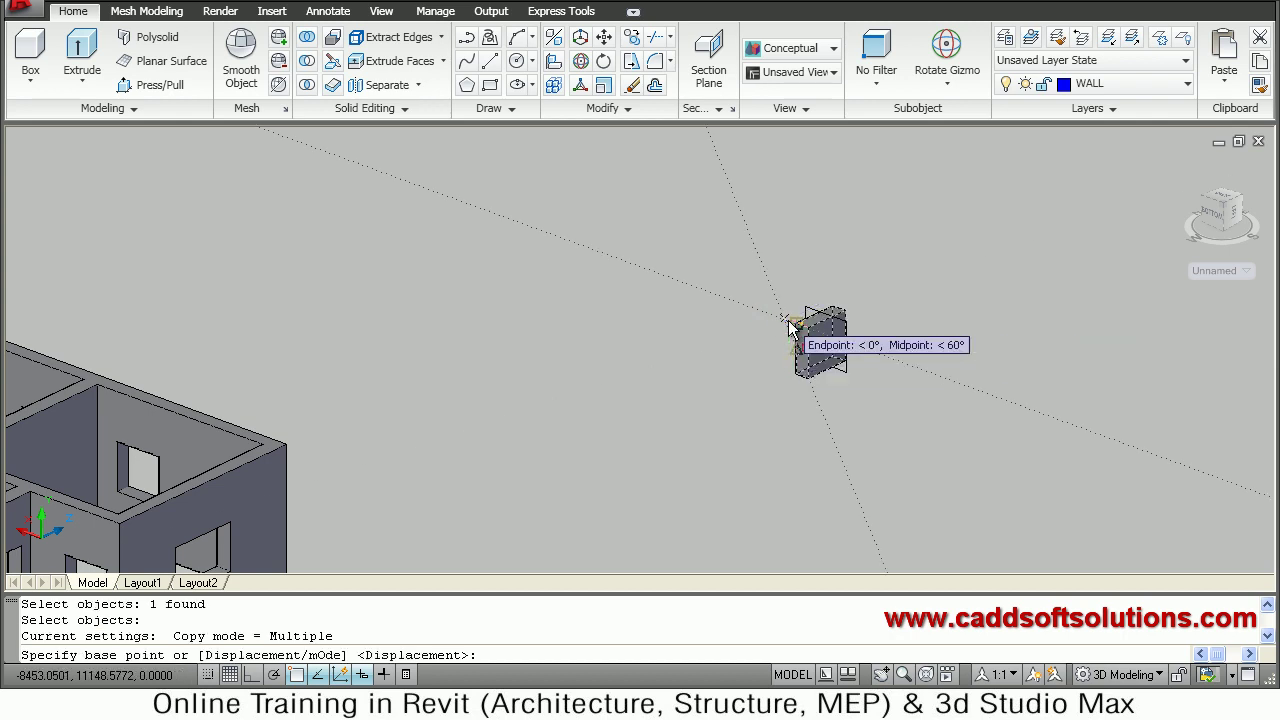
pyautogui.click(790, 327)
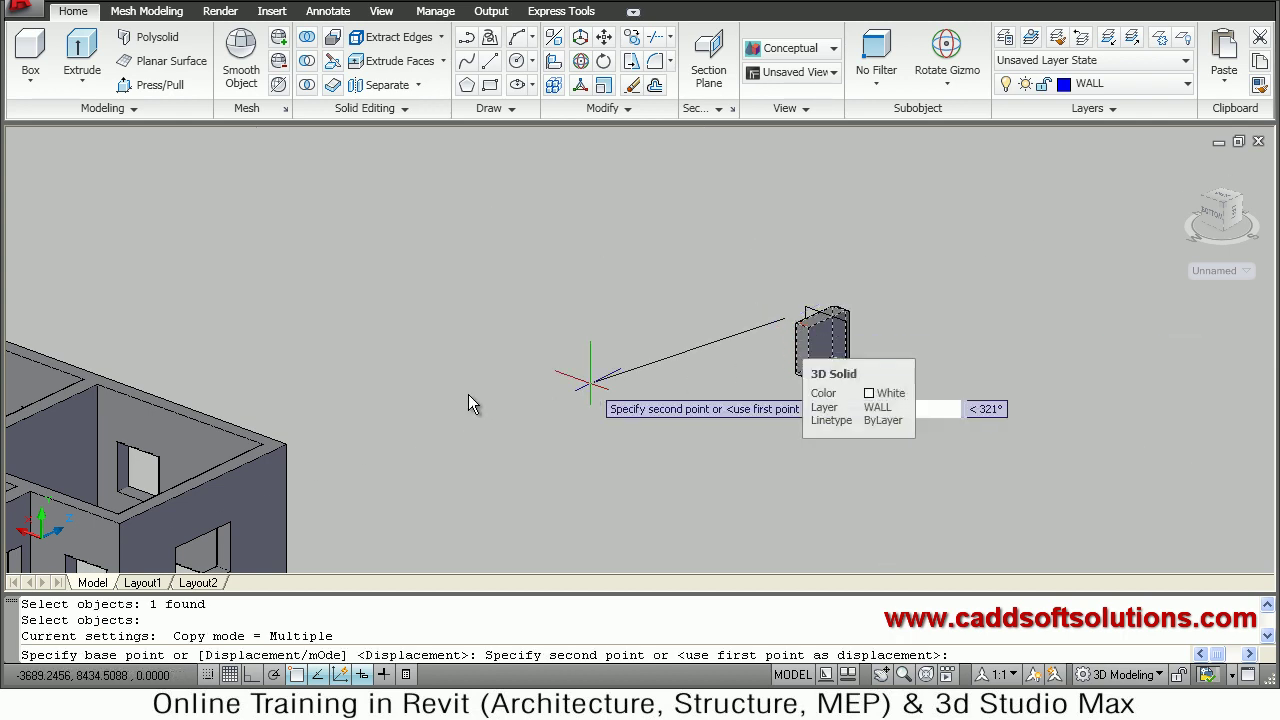
pyautogui.click(528, 378)
pyautogui.moveTo(528, 378); pyautogui.dragTo(566, 354, button='middle')
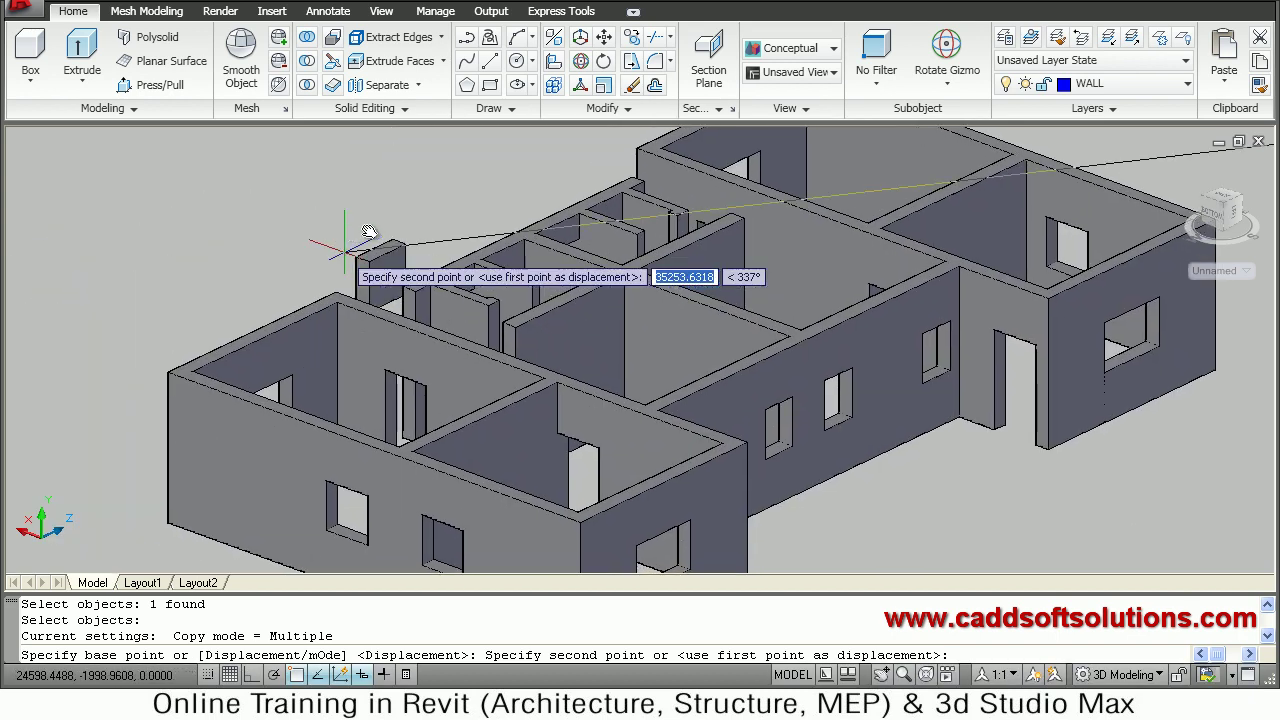
pyautogui.click(414, 187)
pyautogui.press('Escape')
pyautogui.press('Escape')
pyautogui.scroll(3, 414, 231)
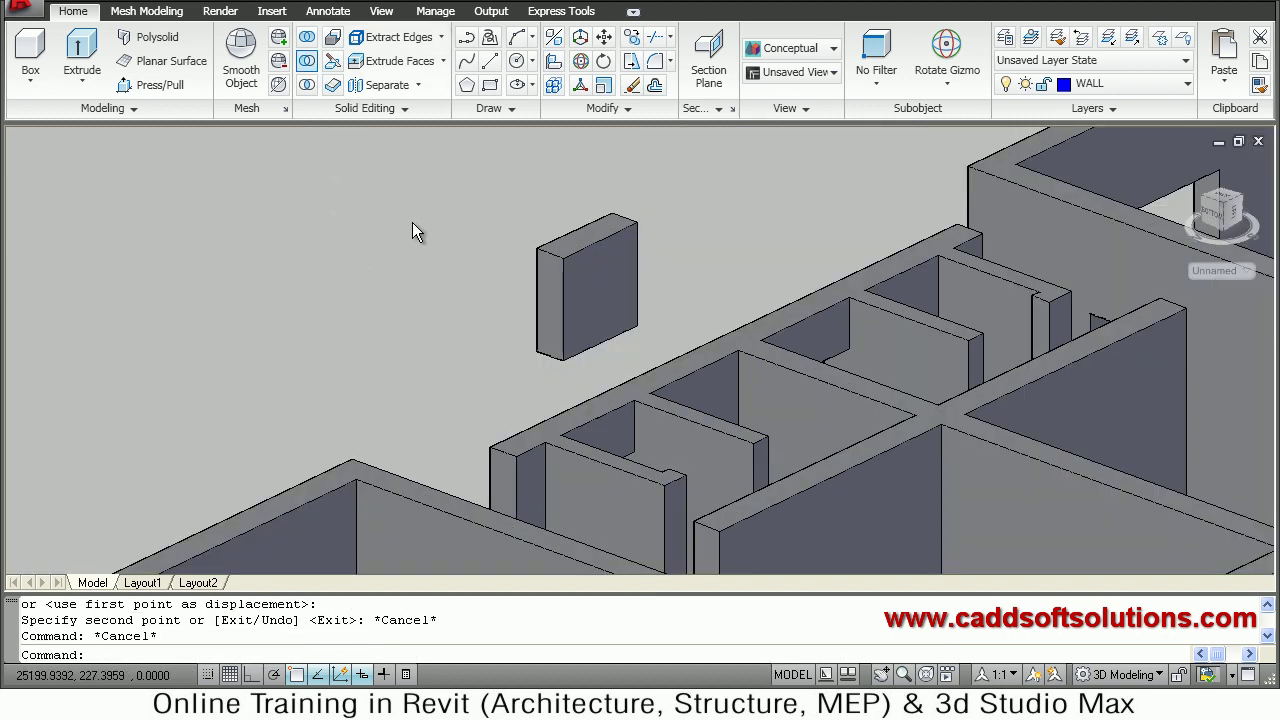
pyautogui.click(580, 347)
pyautogui.write('co')
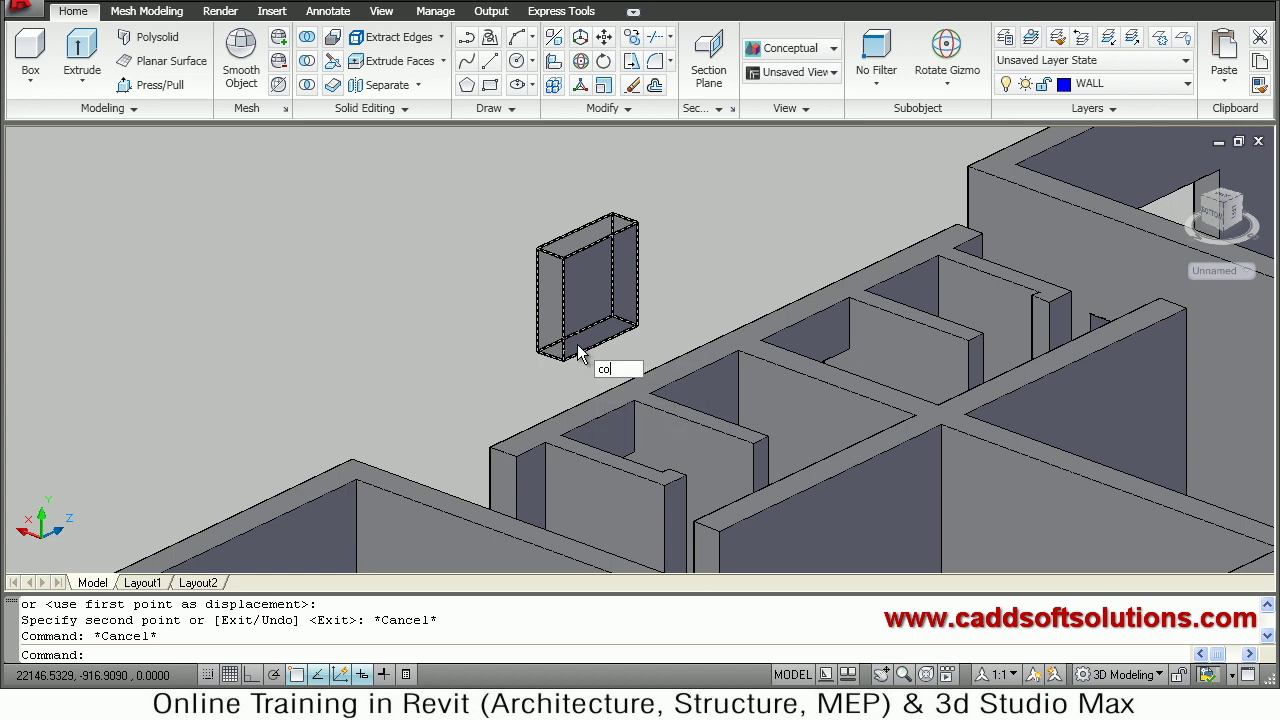
pyautogui.press('Return')
pyautogui.click(575, 318)
pyautogui.press('Return')
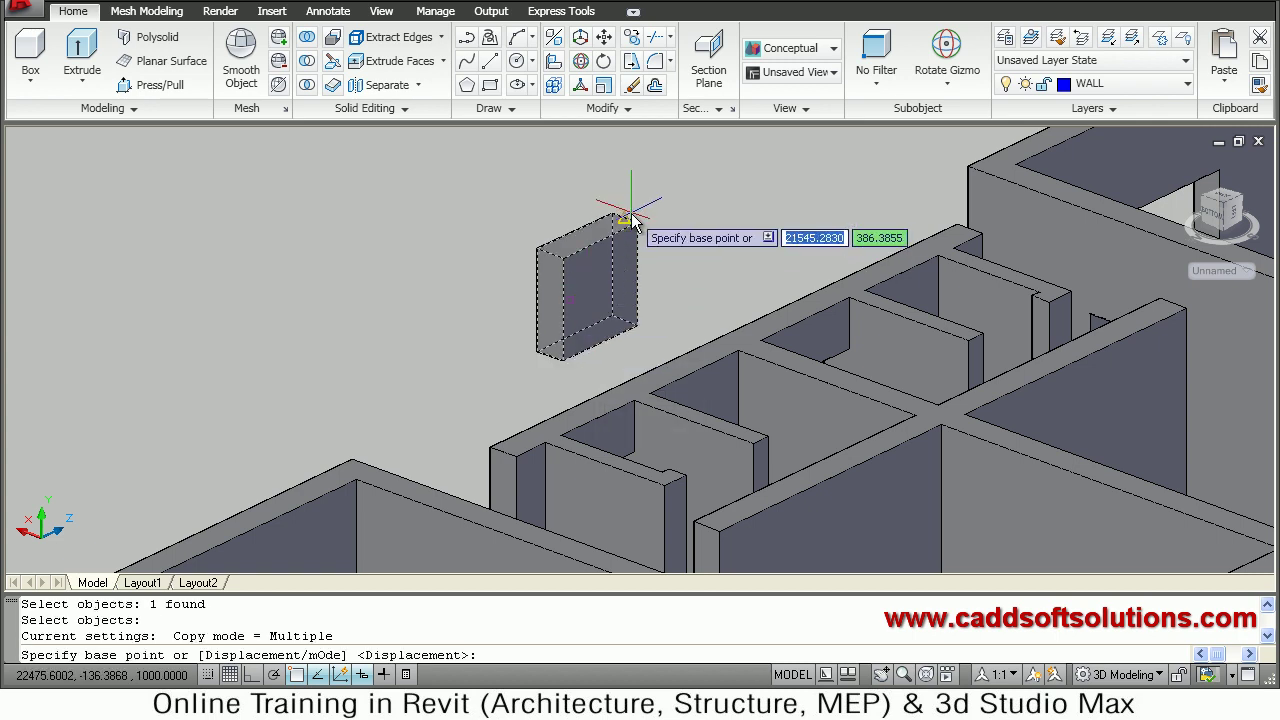
pyautogui.click(620, 222)
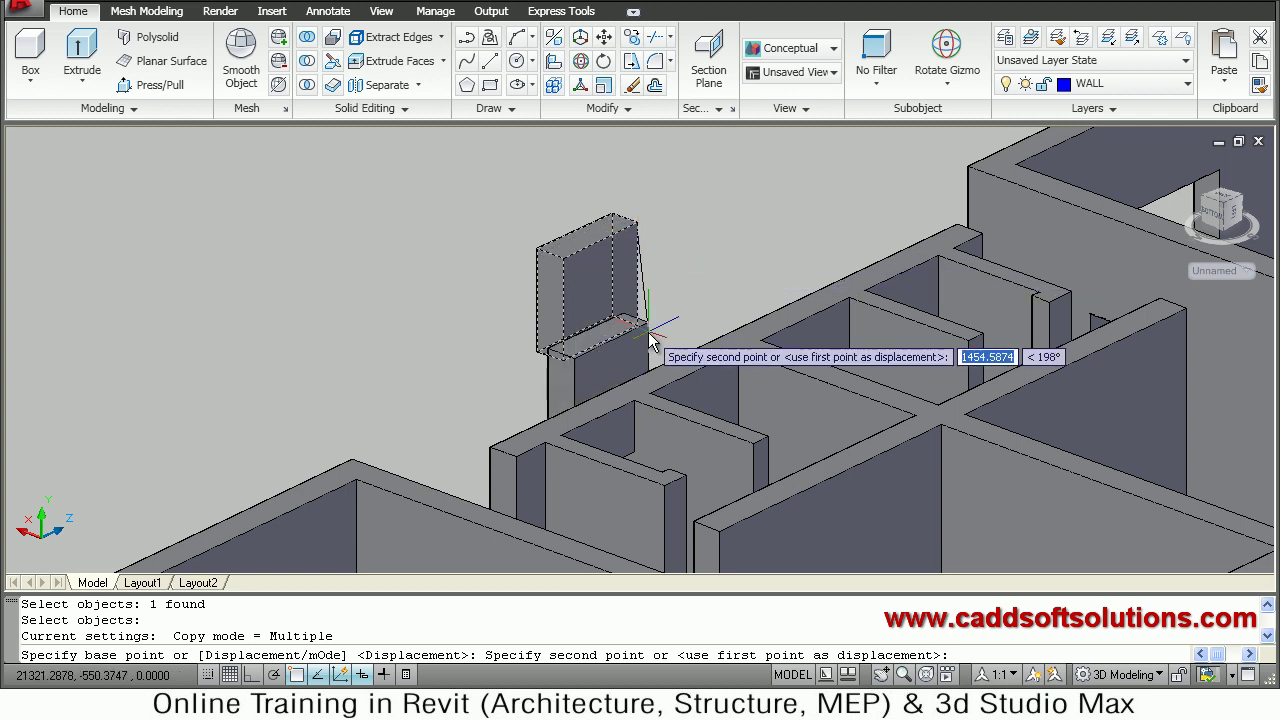
pyautogui.press('Escape')
# Copy the block behind the small rooms by its upper corner into the gap between the rear wall and the left wing
pyautogui.press('Return')
pyautogui.click(612, 262)
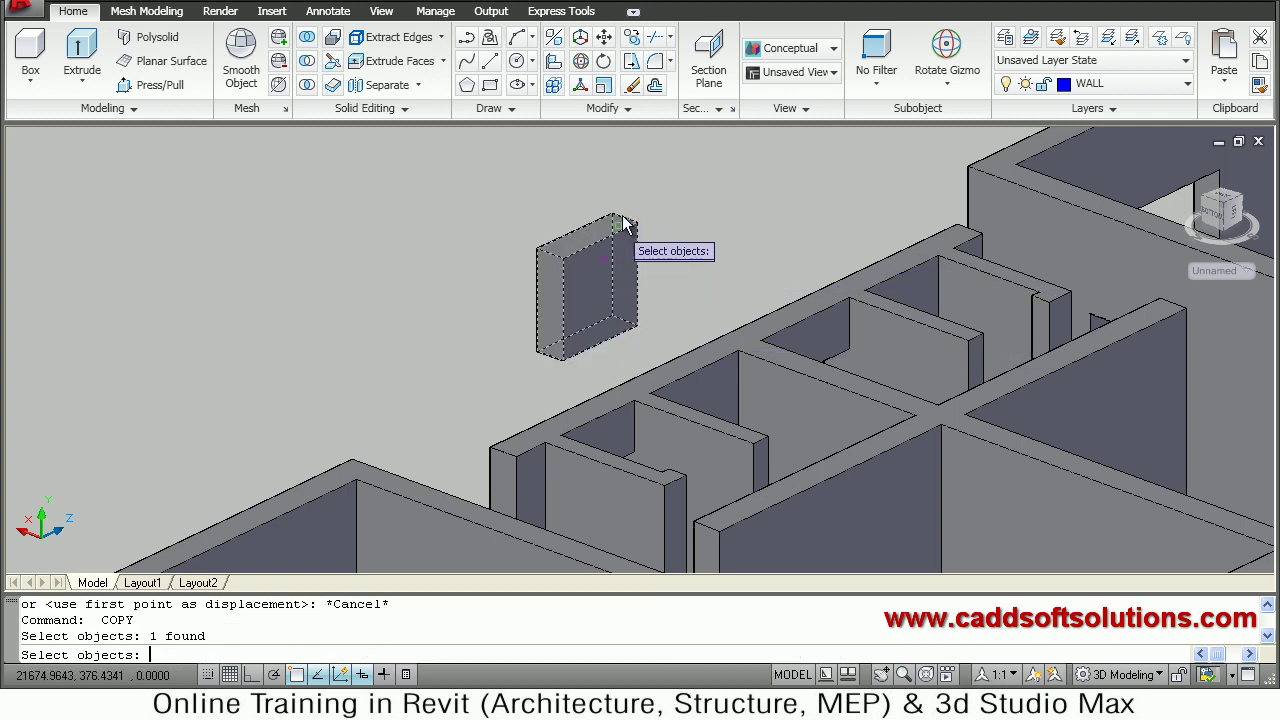
pyautogui.press('Return')
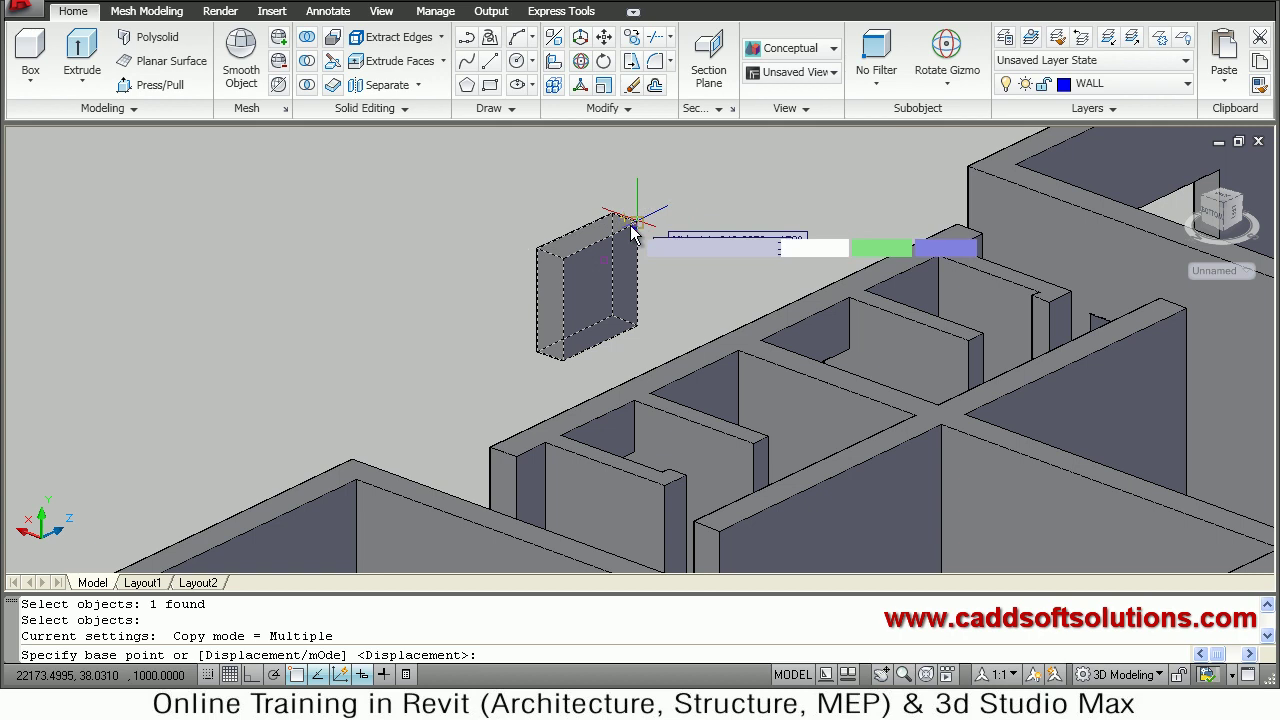
pyautogui.click(636, 228)
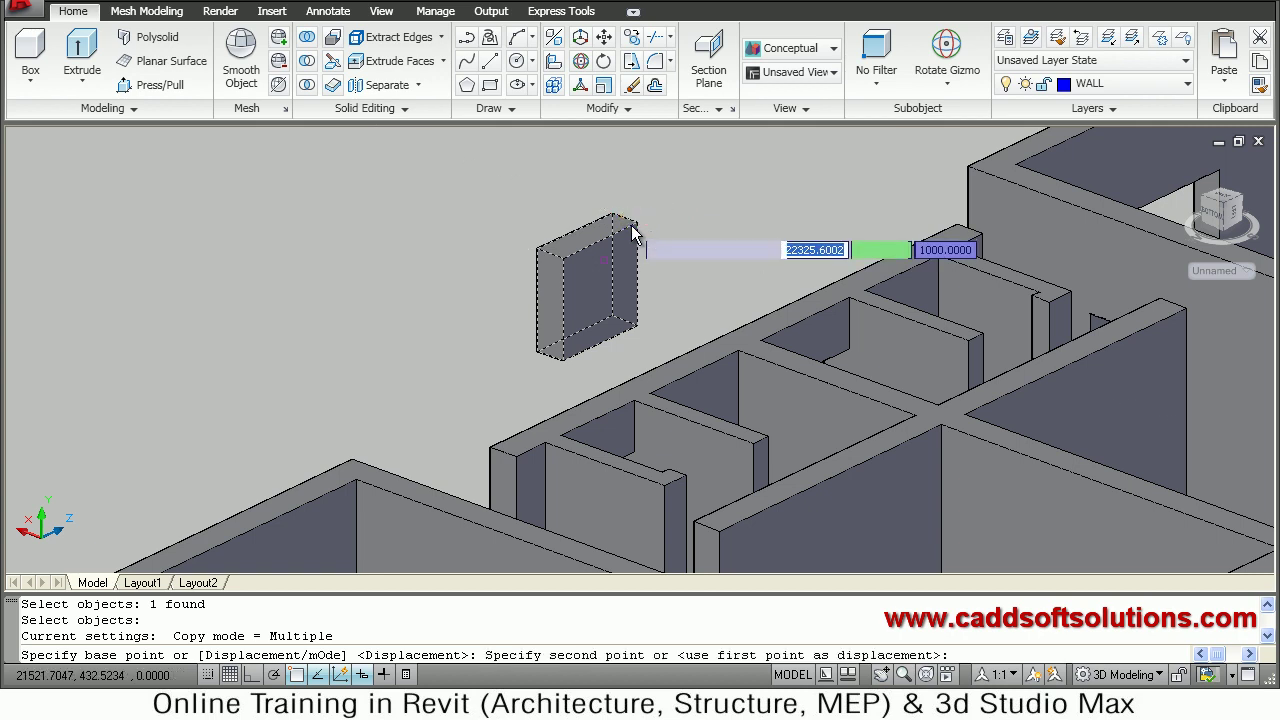
pyautogui.click(540, 468)
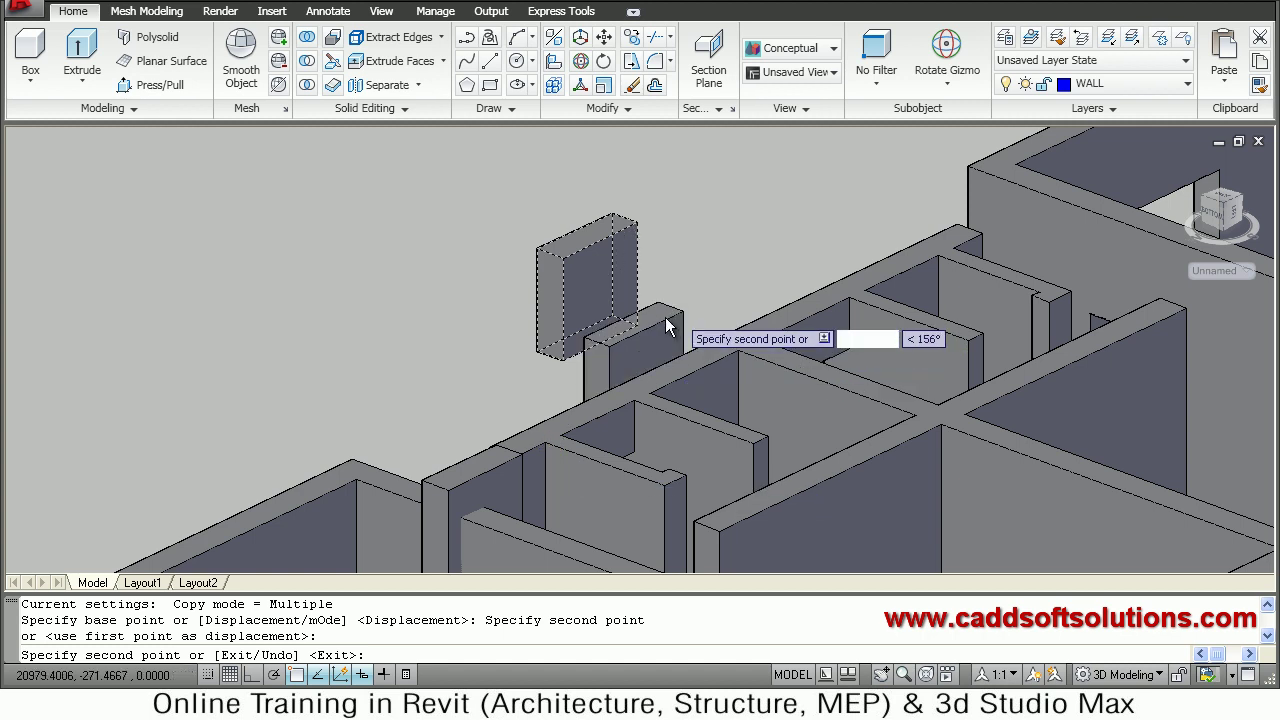
pyautogui.scroll(-4, 700, 340)
pyautogui.scroll(3, 994, 227)
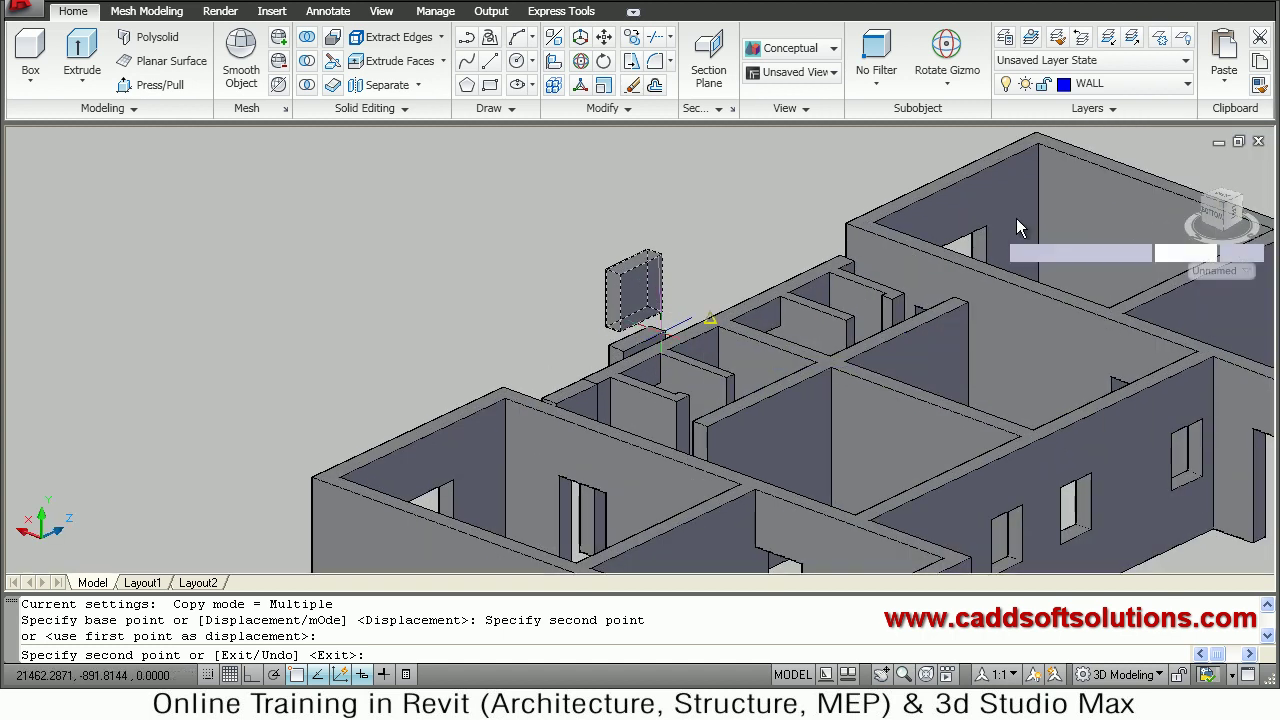
pyautogui.press('Escape')
# Copy the block by its opposite upper corner onto the other end of the rear wall, filling the gap beside the right wing
pyautogui.write('co')
pyautogui.press('Return')
pyautogui.click(625, 305)
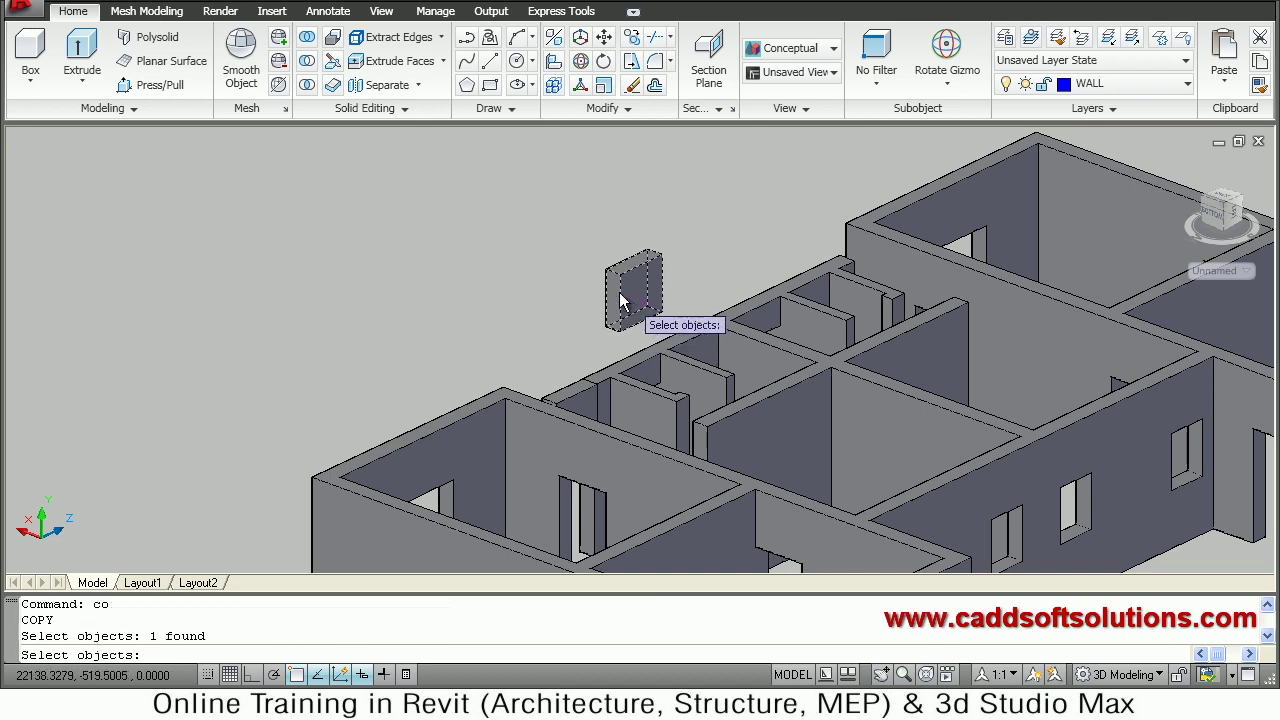
pyautogui.press('Return')
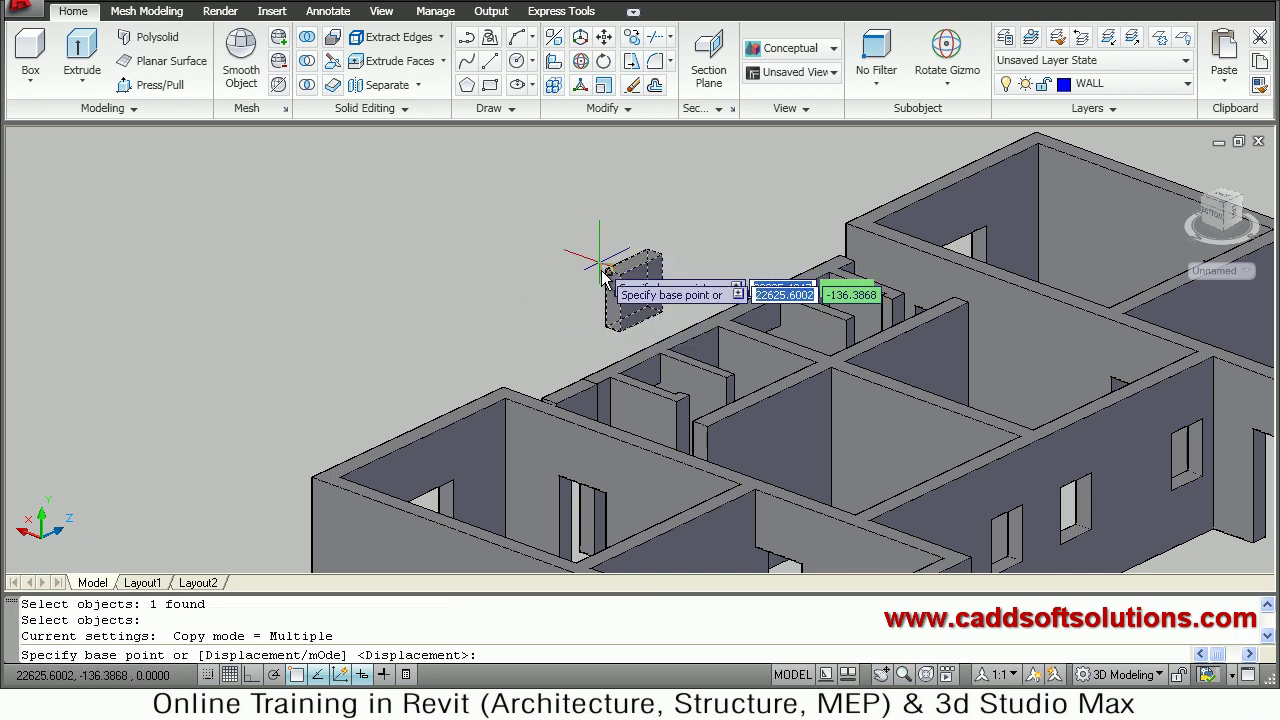
pyautogui.click(605, 276)
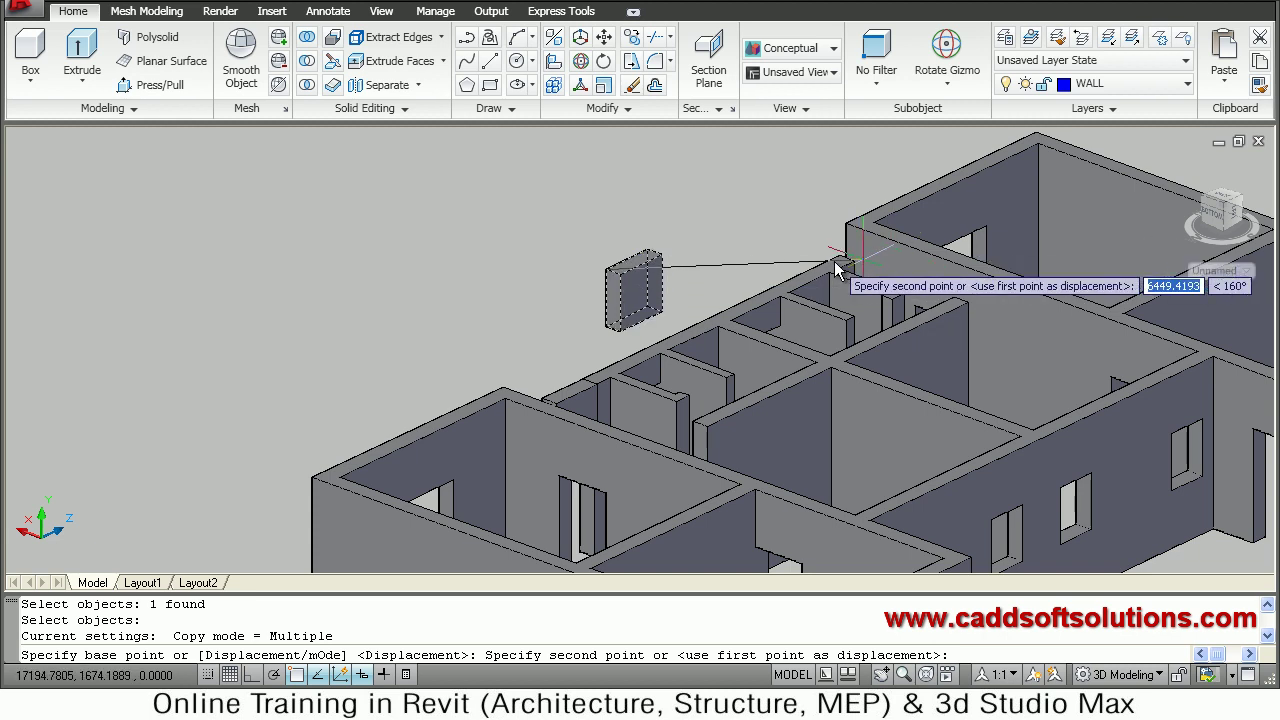
pyautogui.scroll(3, 838, 270)
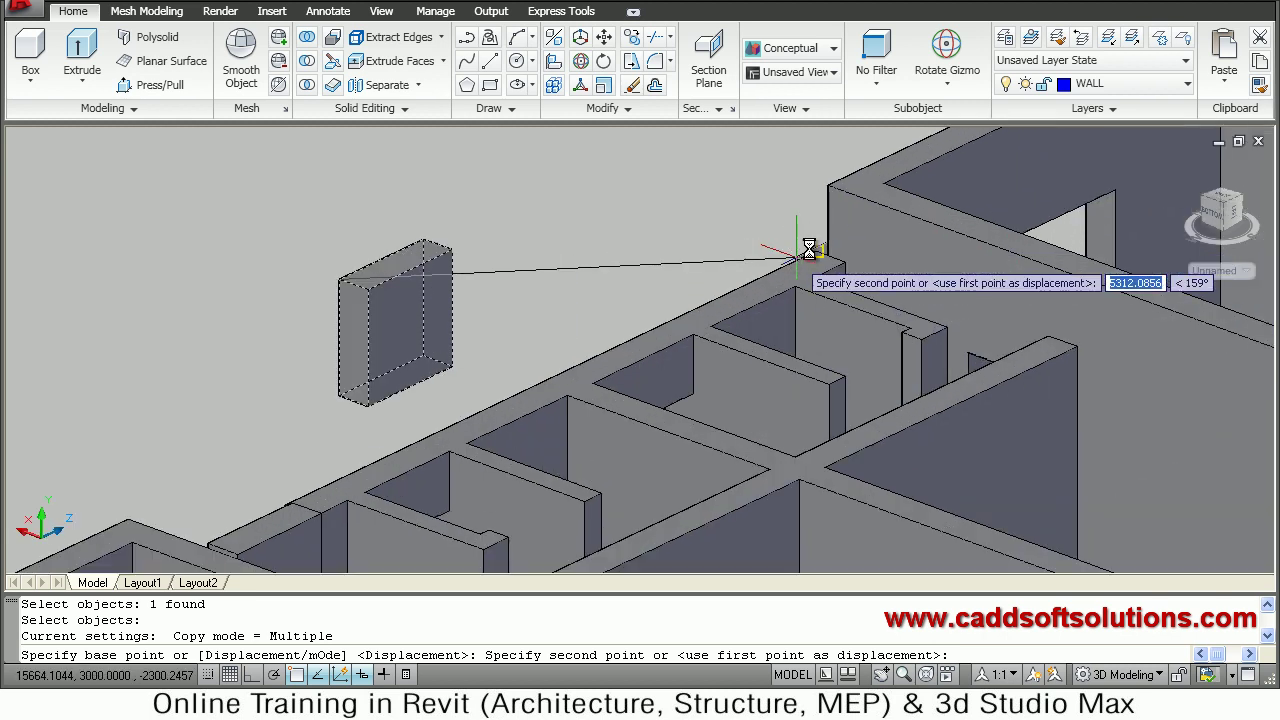
pyautogui.click(809, 249)
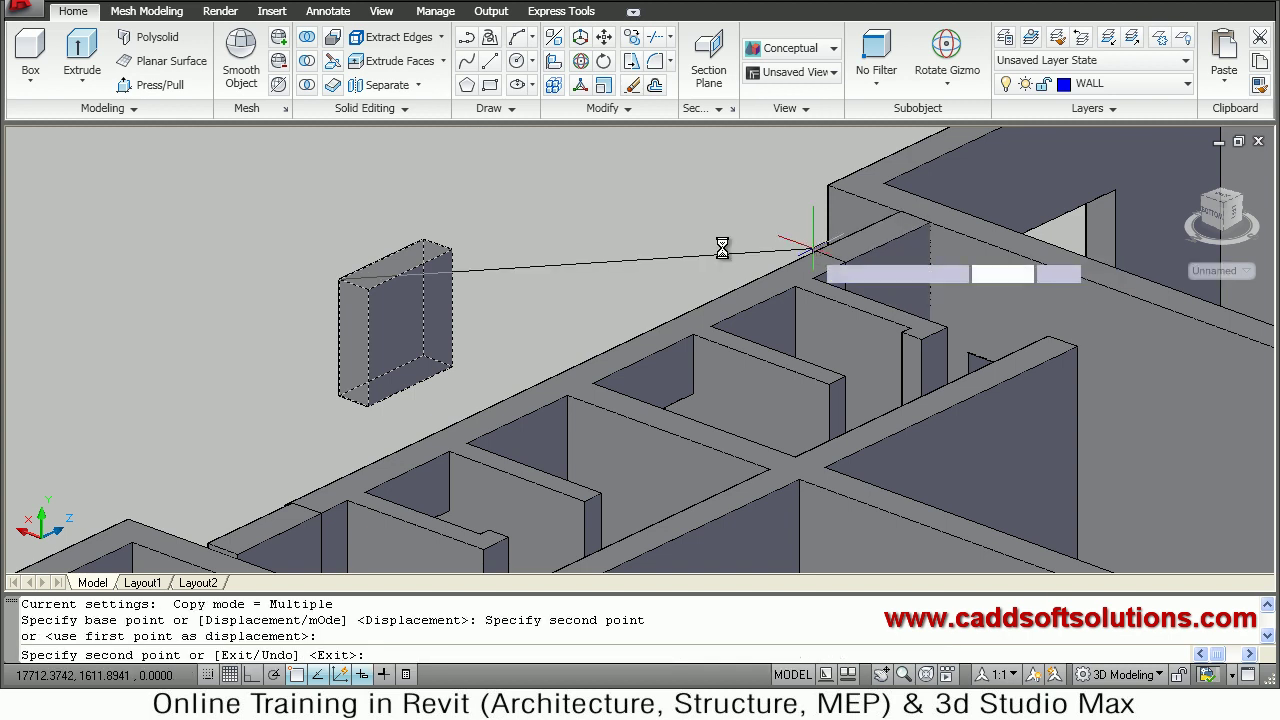
pyautogui.press('Escape')
pyautogui.press('Escape')
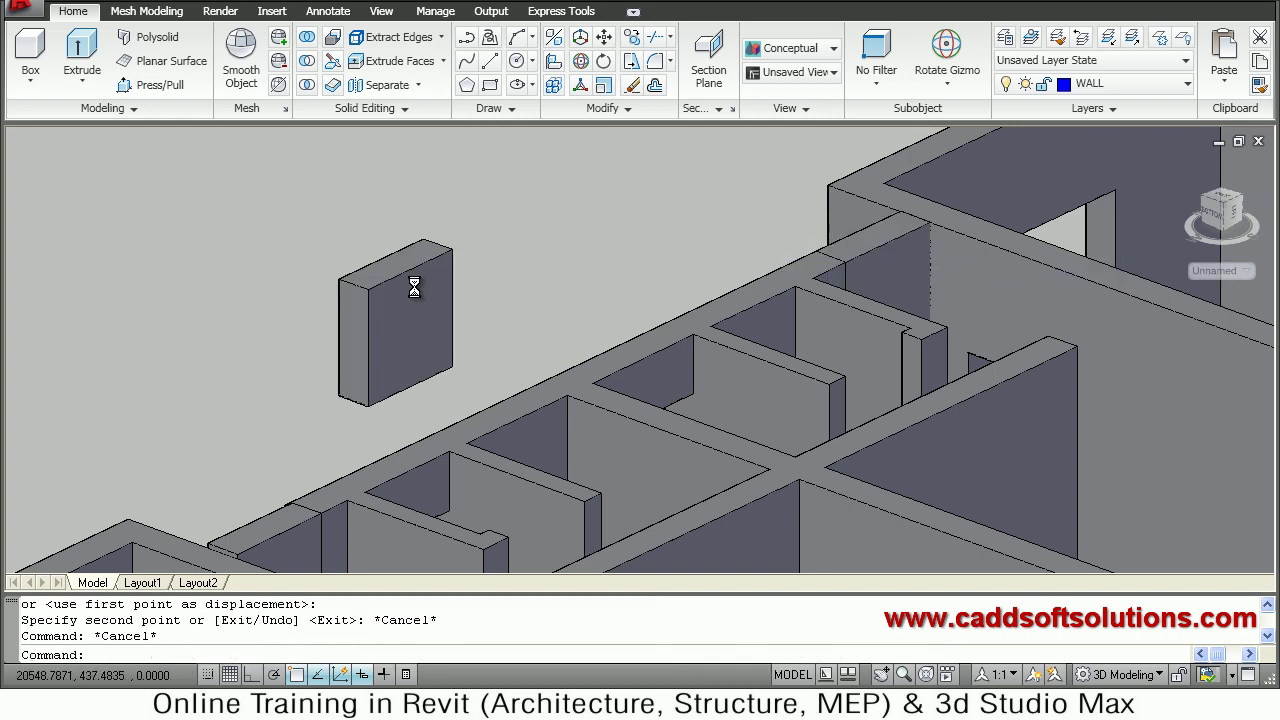
# Erase the leftover block standing behind the small rooms
pyautogui.scroll(-2, 480, 287)
pyautogui.write('e')
pyautogui.press('Return')
pyautogui.click(434, 320)
pyautogui.press('Return')
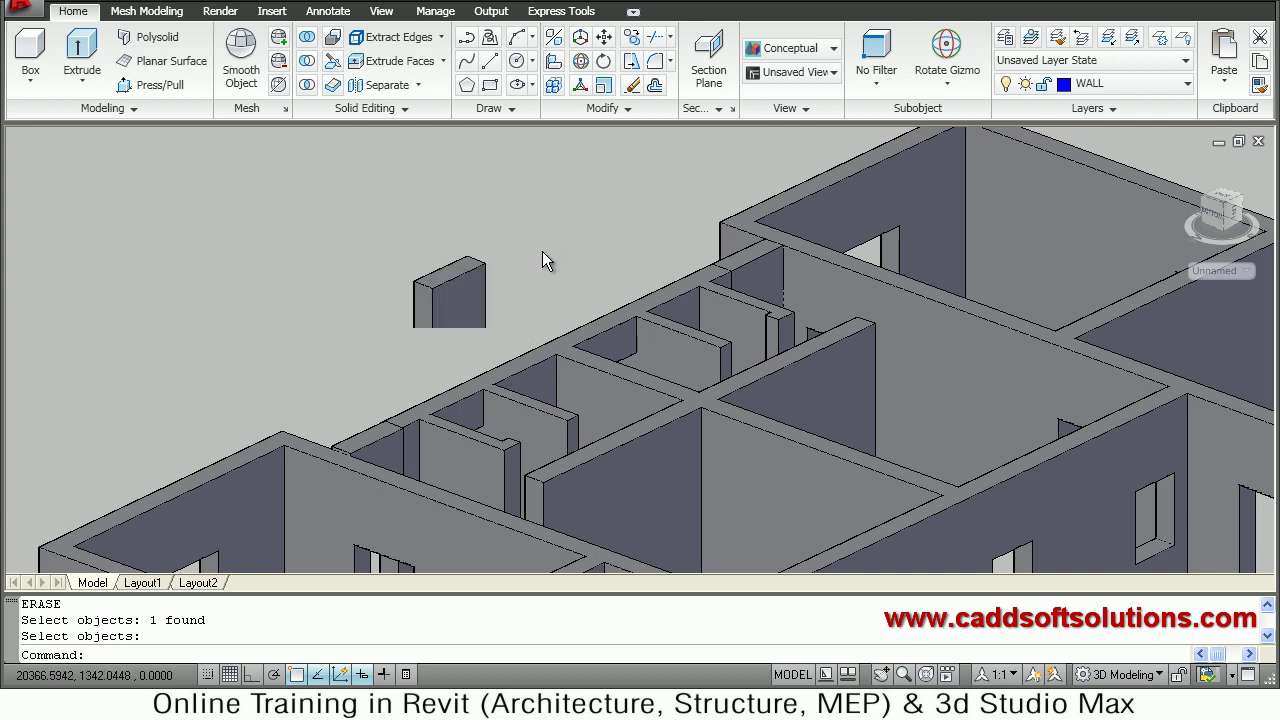
# Examine how the filler block between the small rooms' rear wall and the left wing lines up with the wall
pyautogui.scroll(-3, 536, 302)
pyautogui.scroll(1, 462, 214)
pyautogui.scroll(2, 413, 187)
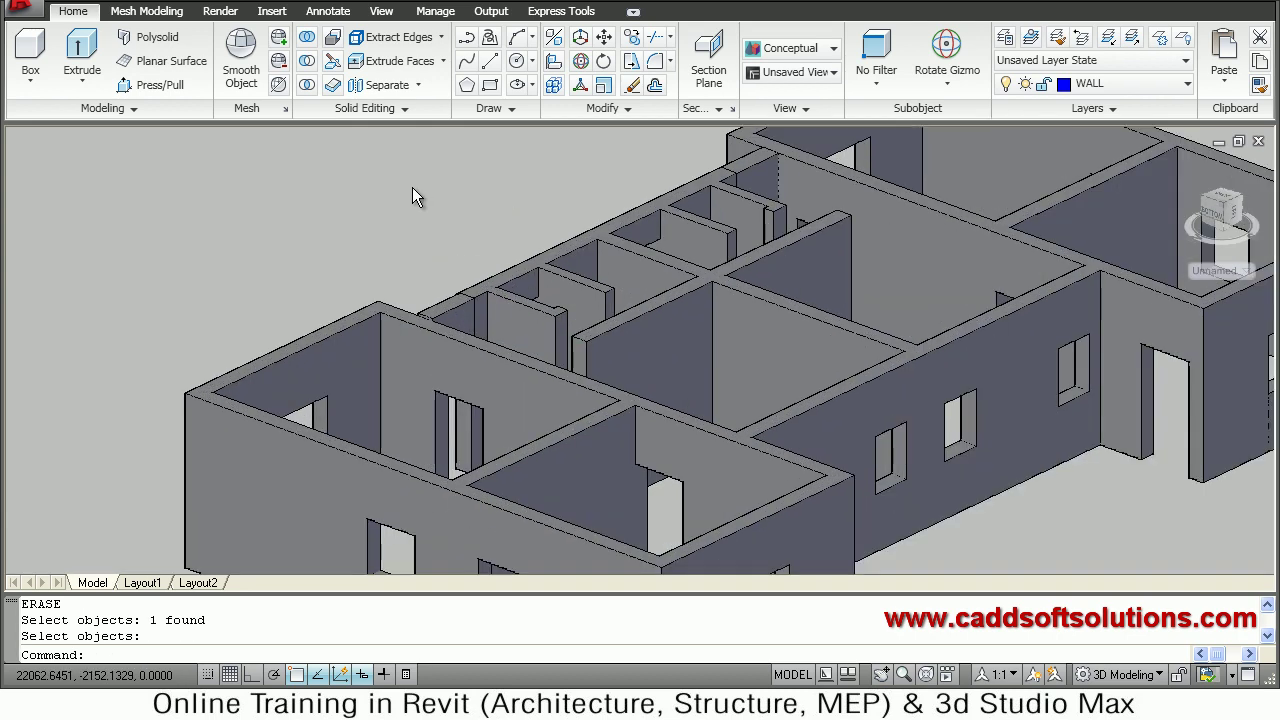
pyautogui.scroll(3, 413, 187)
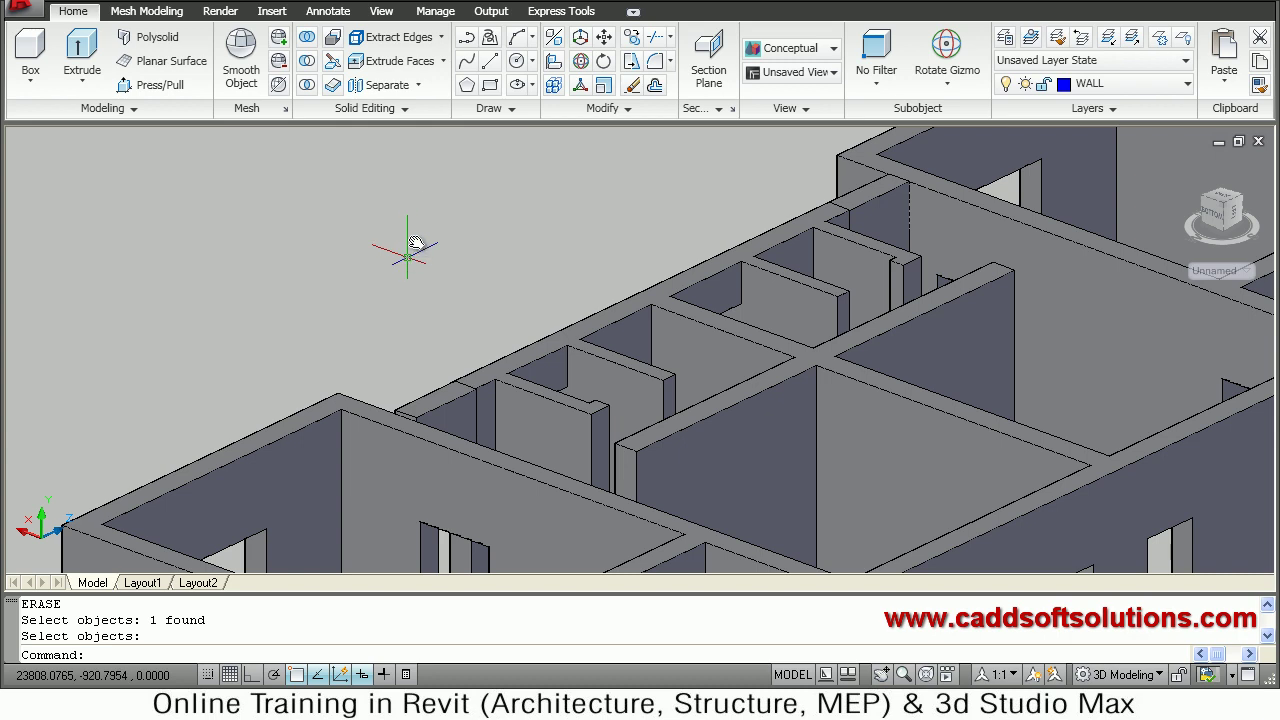
pyautogui.scroll(3, 429, 414)
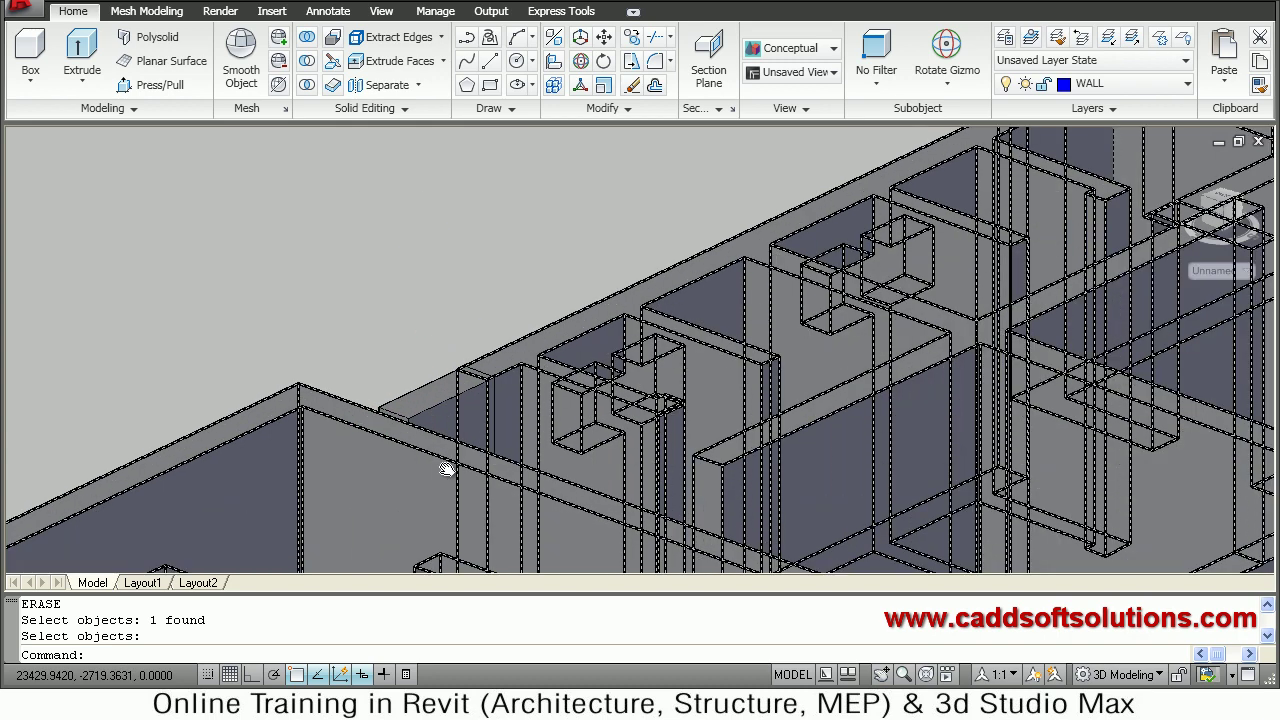
pyautogui.scroll(1, 465, 457)
pyautogui.scroll(2, 480, 443)
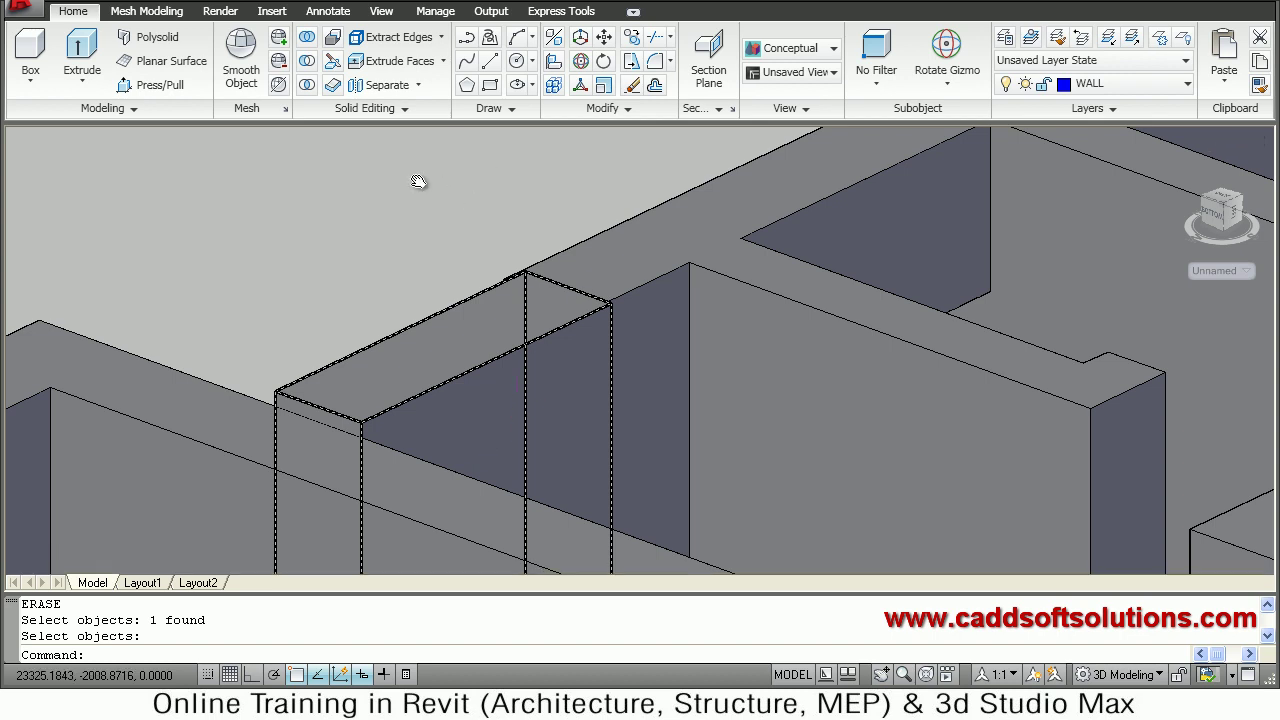
pyautogui.scroll(-2, 229, 309)
pyautogui.scroll(2, 503, 323)
pyautogui.scroll(4, 508, 343)
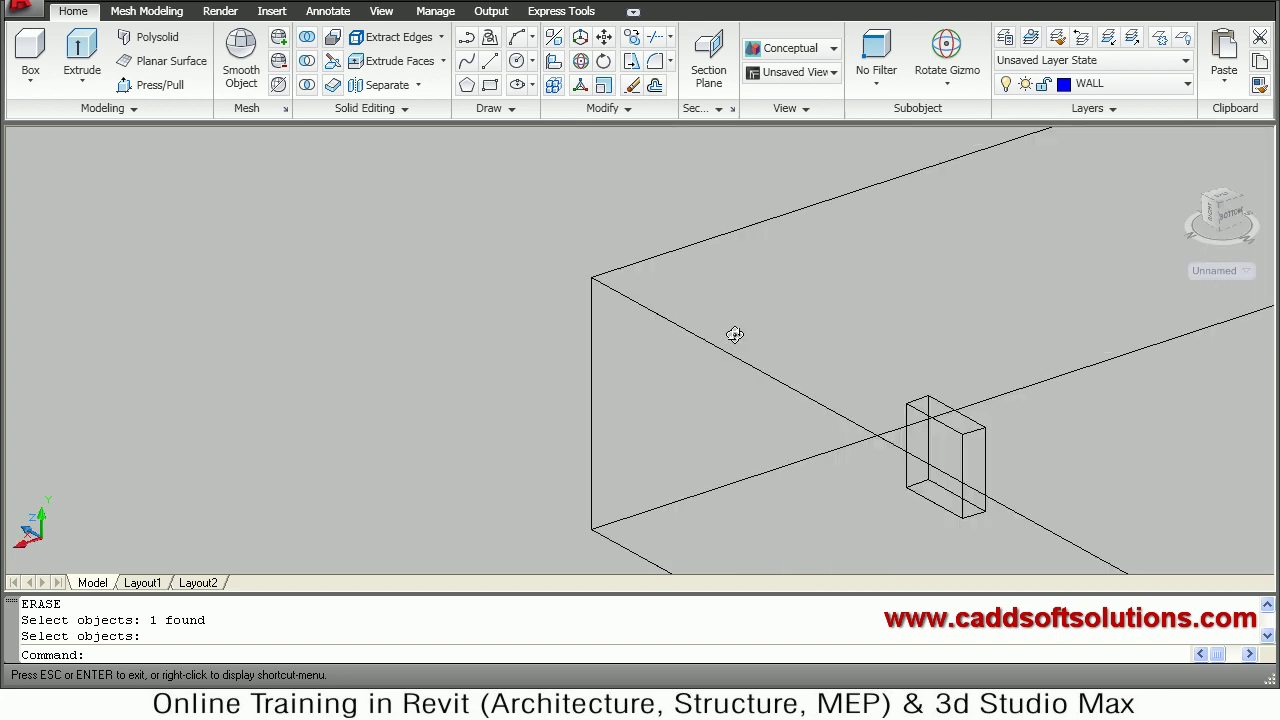
# Move the filler block beside the left wing by its outer upper corner onto the rear wall's upper end corner, making them flush
pyautogui.scroll(-2, 734, 334)
pyautogui.moveTo(823, 380)
pyautogui.mouseDown(button='middle')
pyautogui.moveTo(177, 194)
pyautogui.moveTo(0, 170)
pyautogui.mouseUp(button='middle')
pyautogui.scroll(1, 0, 170)
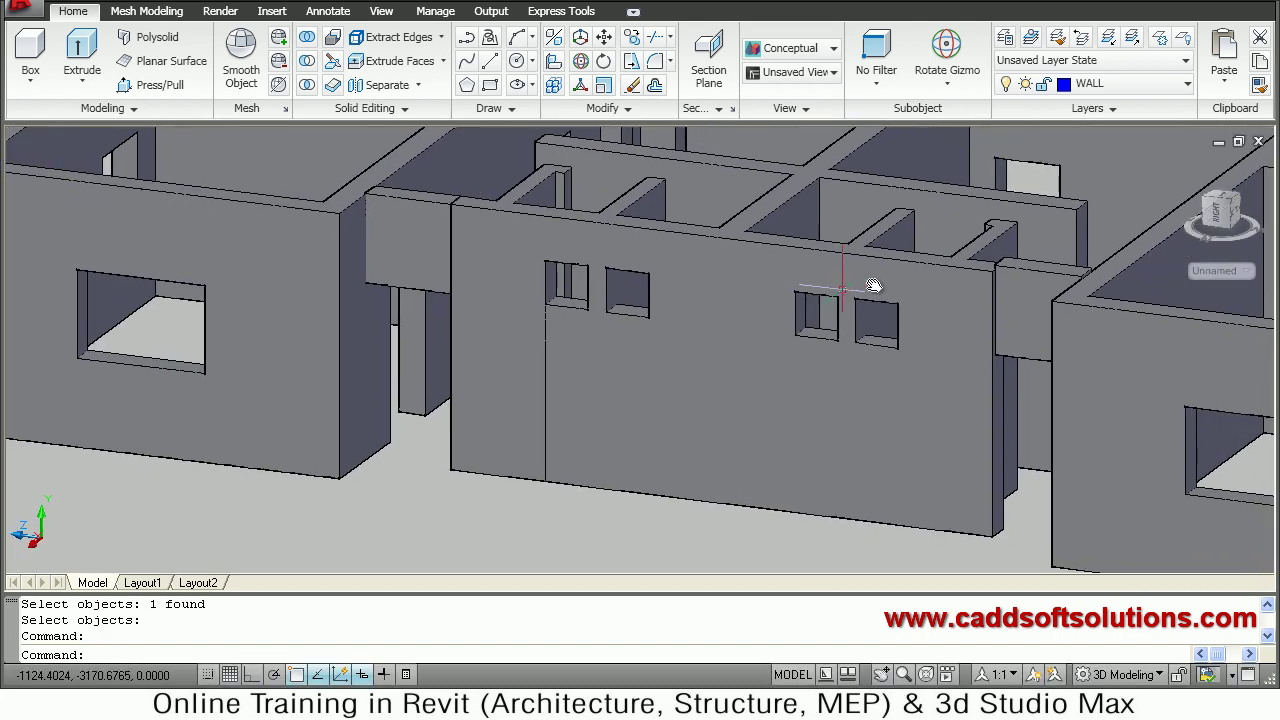
pyautogui.scroll(2, 1053, 268)
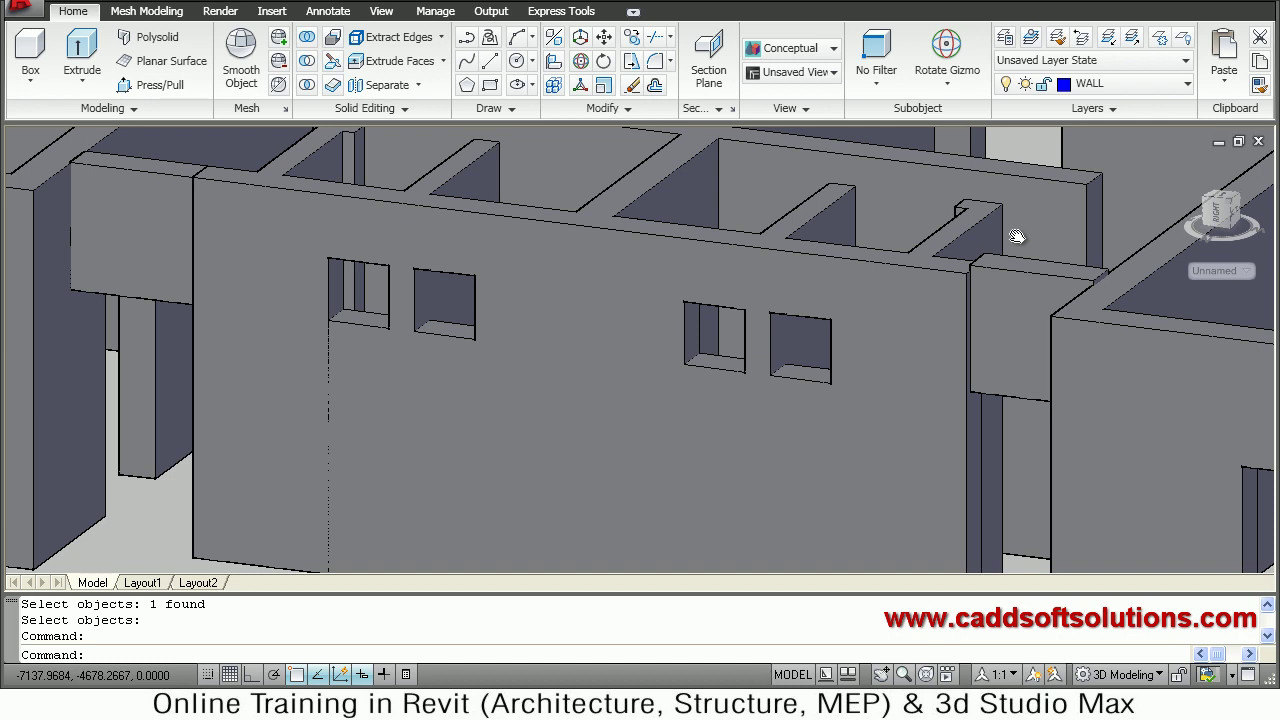
pyautogui.scroll(2, 1008, 258)
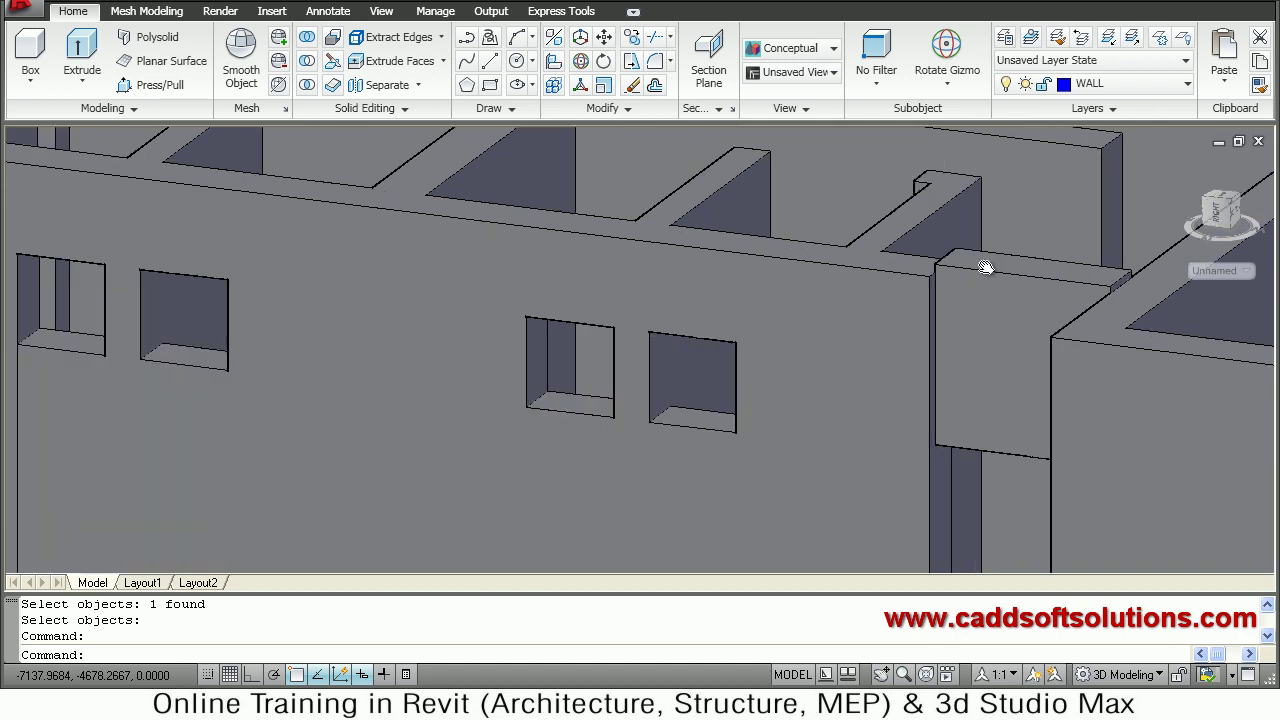
pyautogui.scroll(2, 966, 268)
pyautogui.scroll(2, 669, 328)
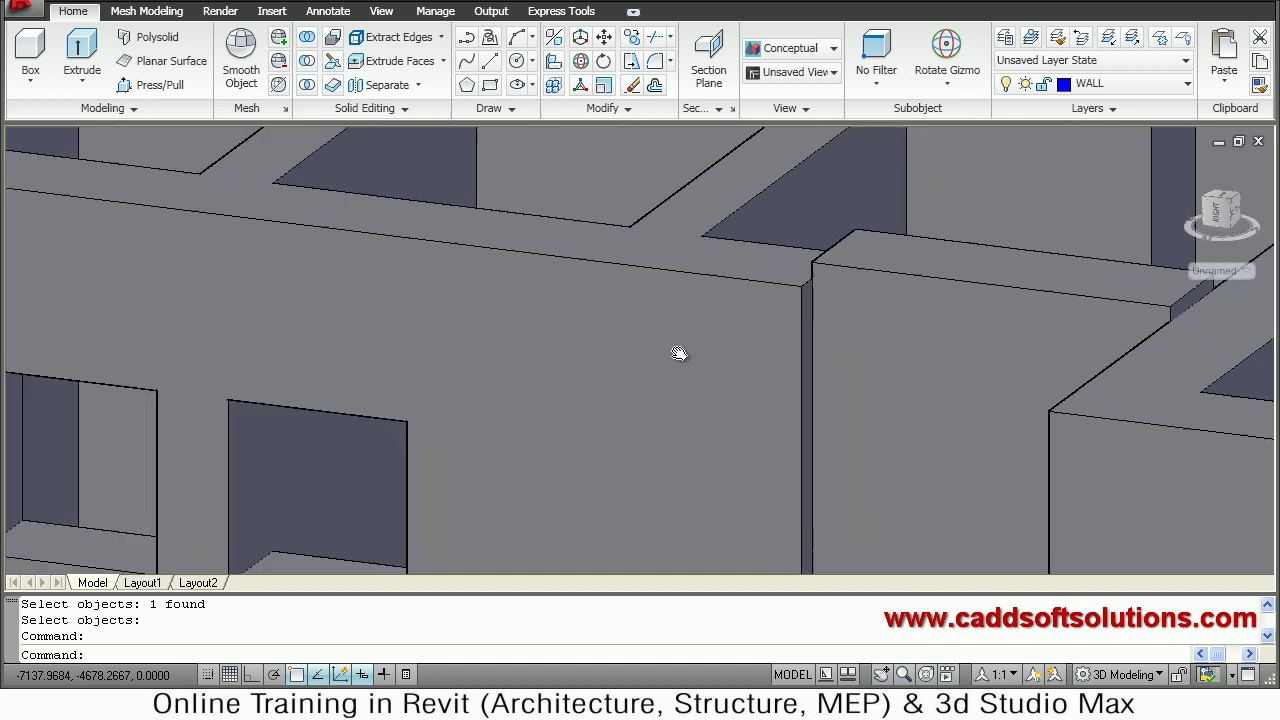
pyautogui.write('m')
pyautogui.press('Return')
pyautogui.click(885, 325)
pyautogui.press('Return')
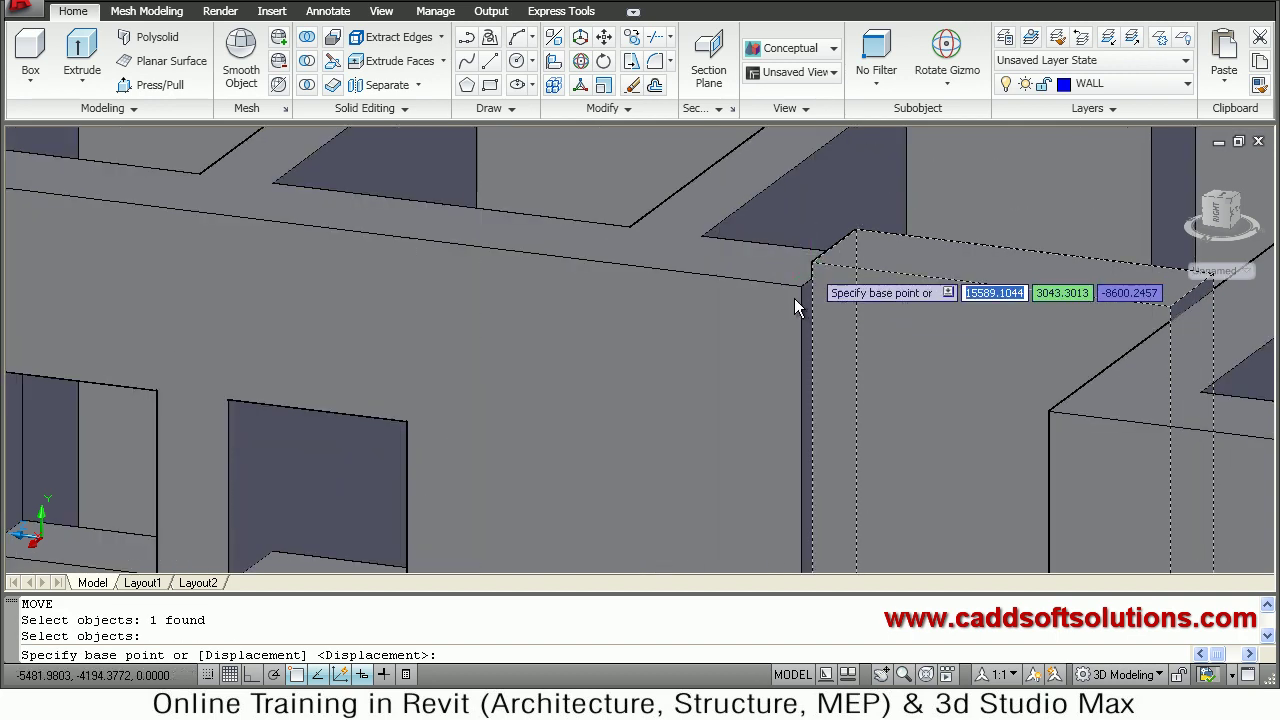
pyautogui.click(793, 298)
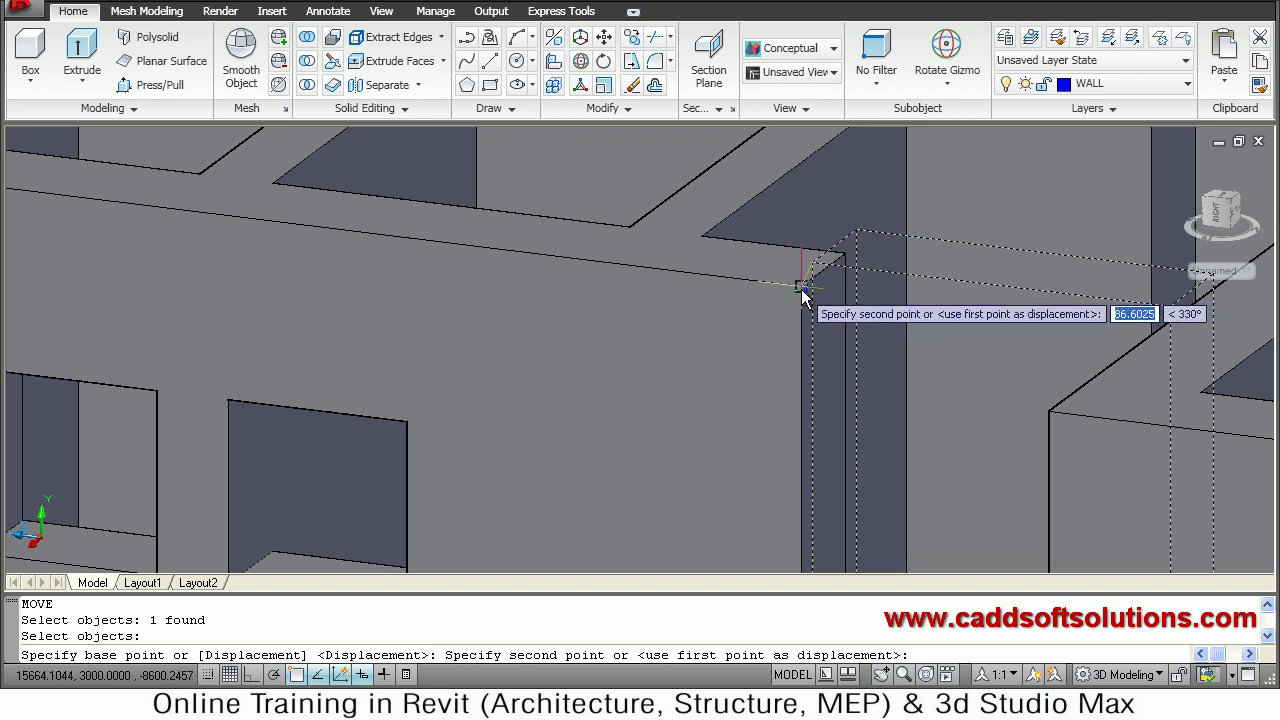
pyautogui.click(803, 289)
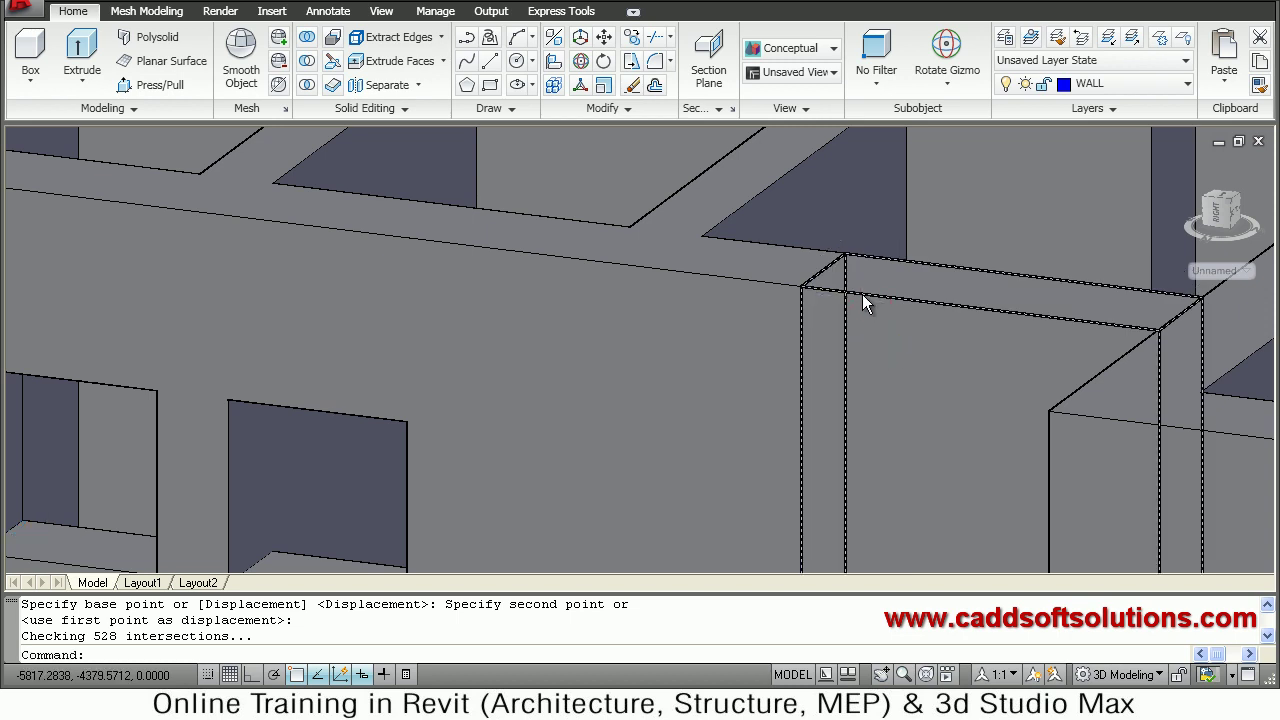
# Unite the building solid with the two filler blocks at both ends of the small rooms' rear wall
pyautogui.scroll(-5, 859, 294)
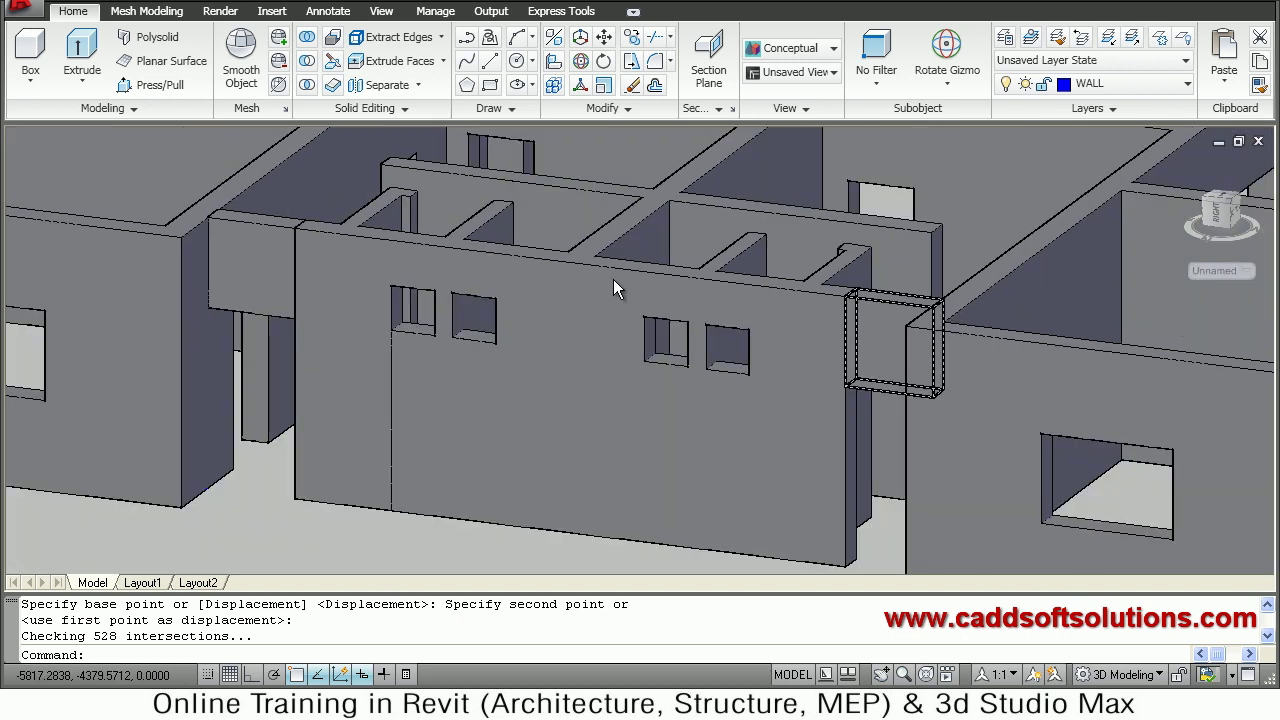
pyautogui.hotkey('ctrl', 'a')
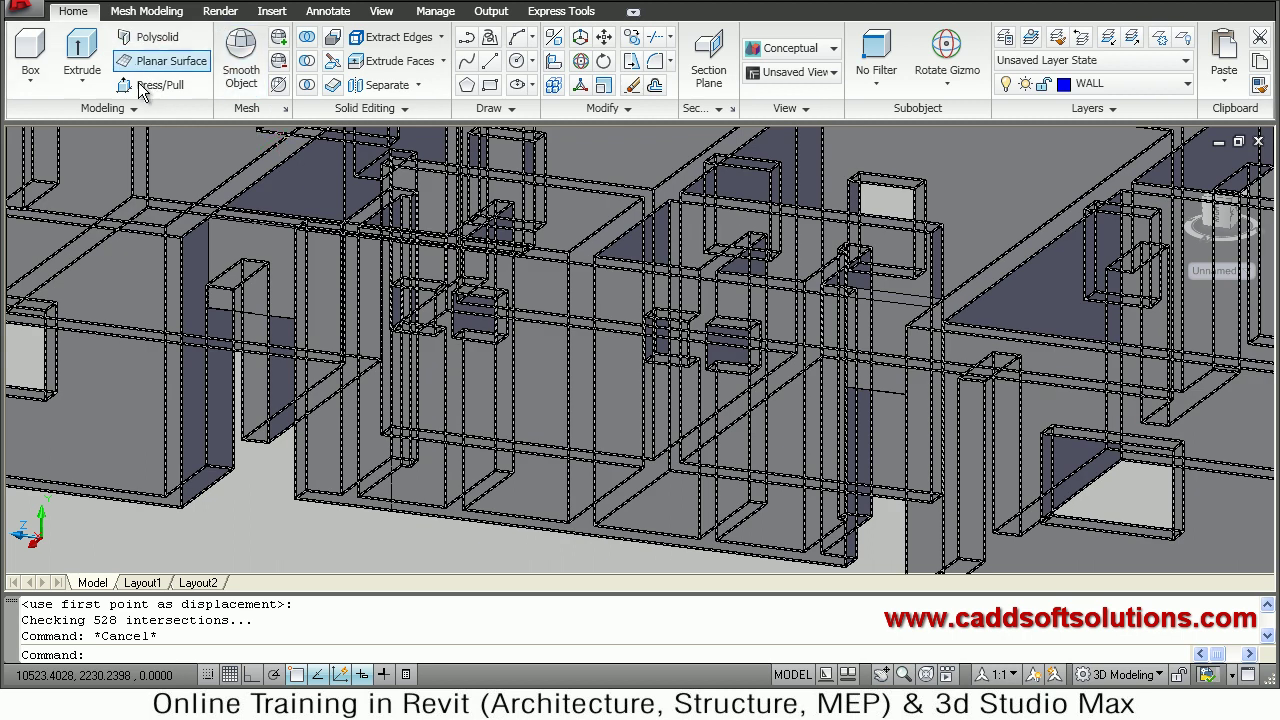
pyautogui.click(308, 42)
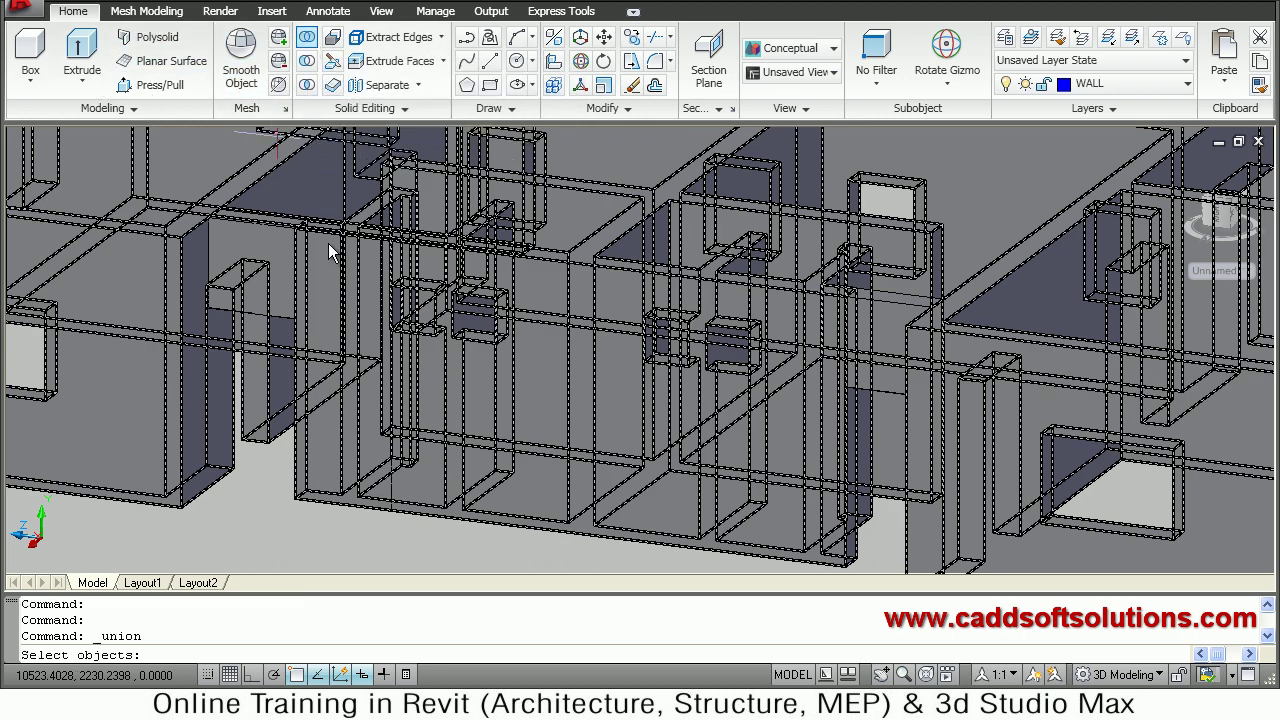
pyautogui.click(334, 474)
pyautogui.click(237, 255)
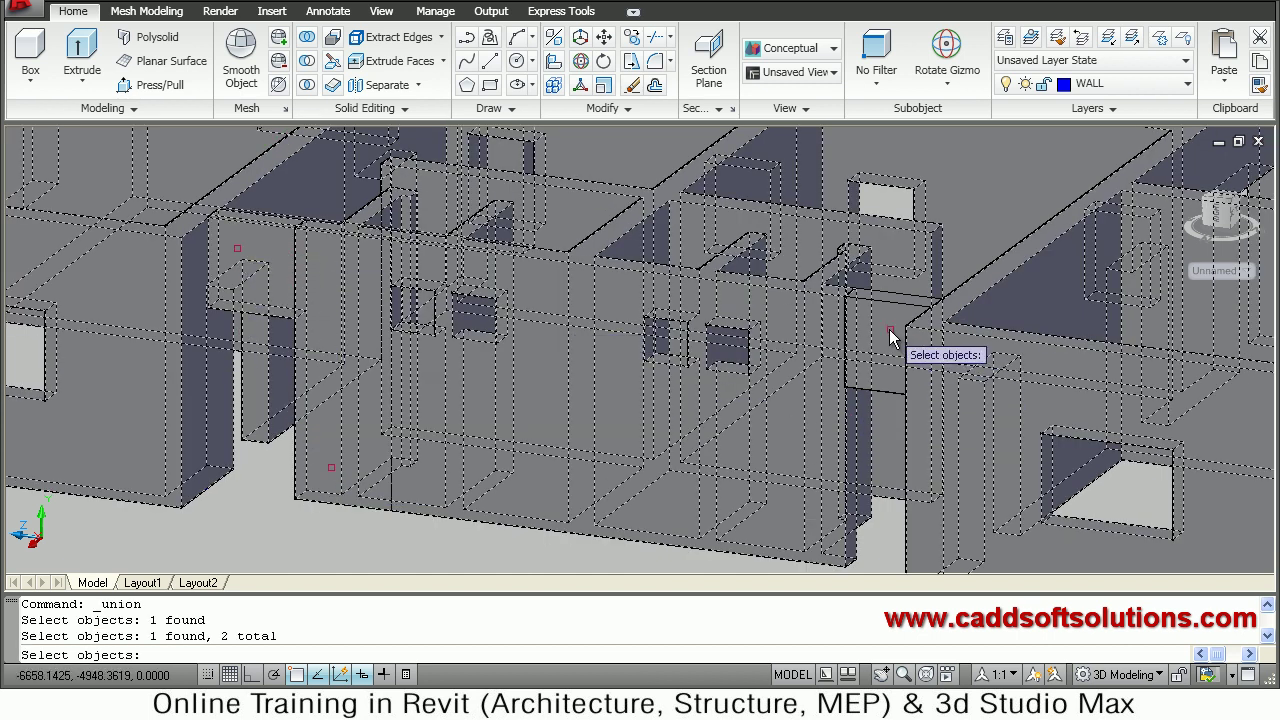
pyautogui.click(862, 476)
pyautogui.press('Return')
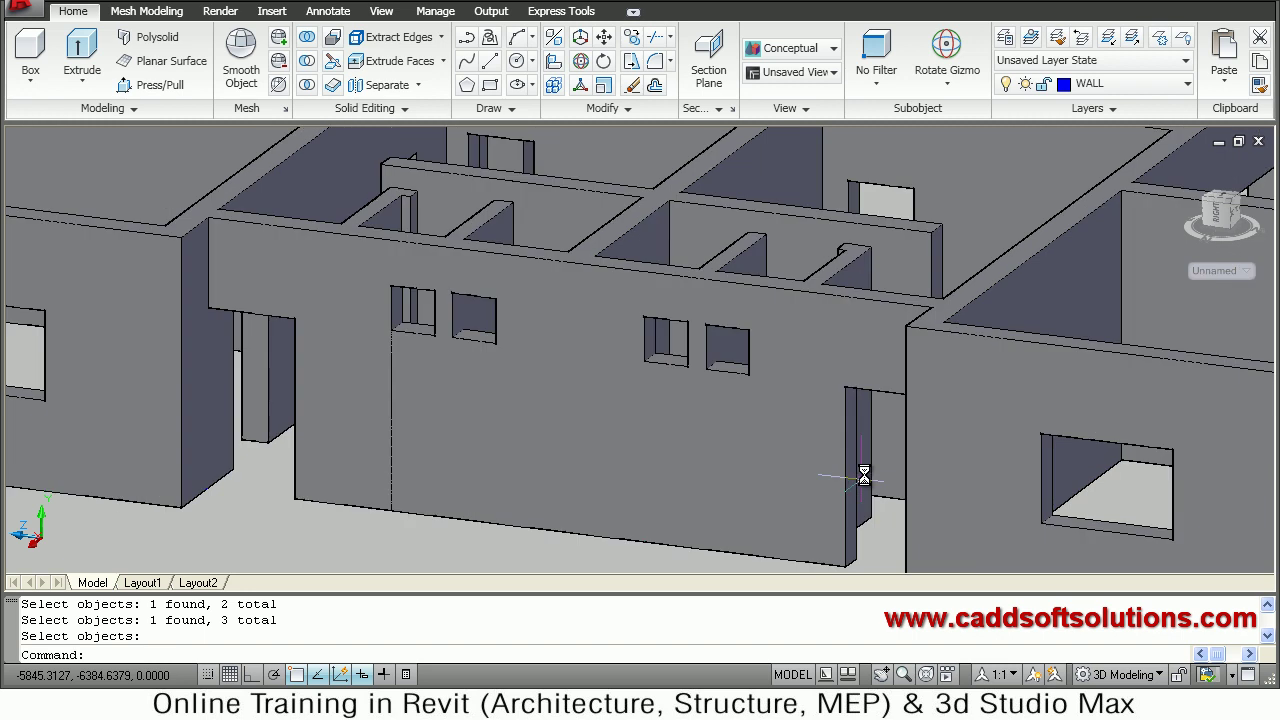
# Inspect the united building from behind, checking the rear wall and the openings beside both wings
pyautogui.scroll(-6, 860, 437)
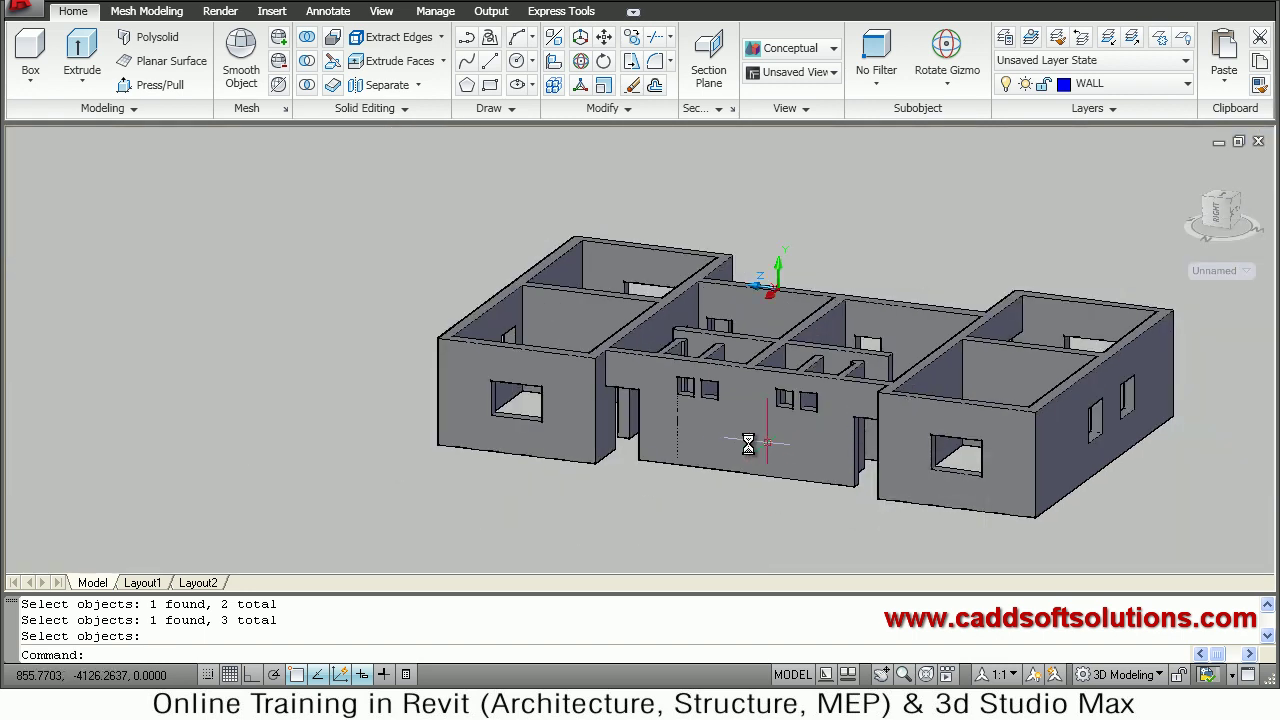
pyautogui.keyDown('shift'); pyautogui.moveTo(761, 455); pyautogui.dragTo(812, 476, button='middle'); pyautogui.keyUp('shift')
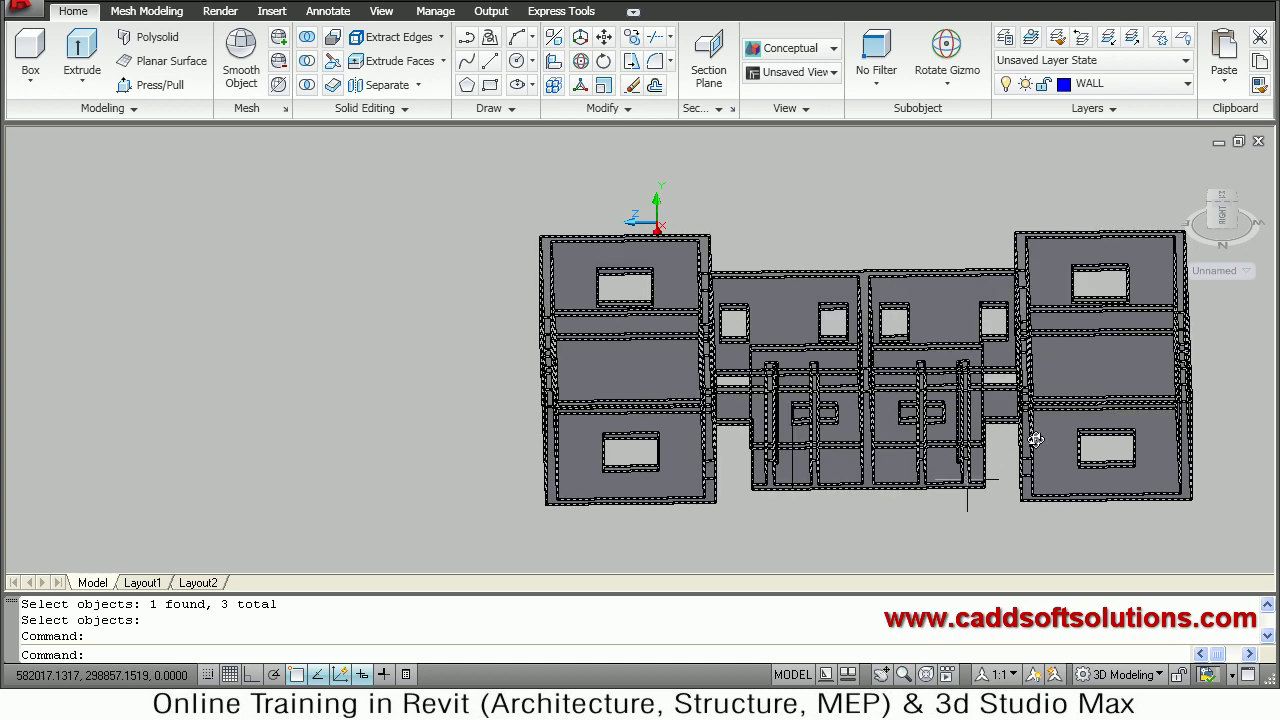
pyautogui.scroll(2, 1036, 440)
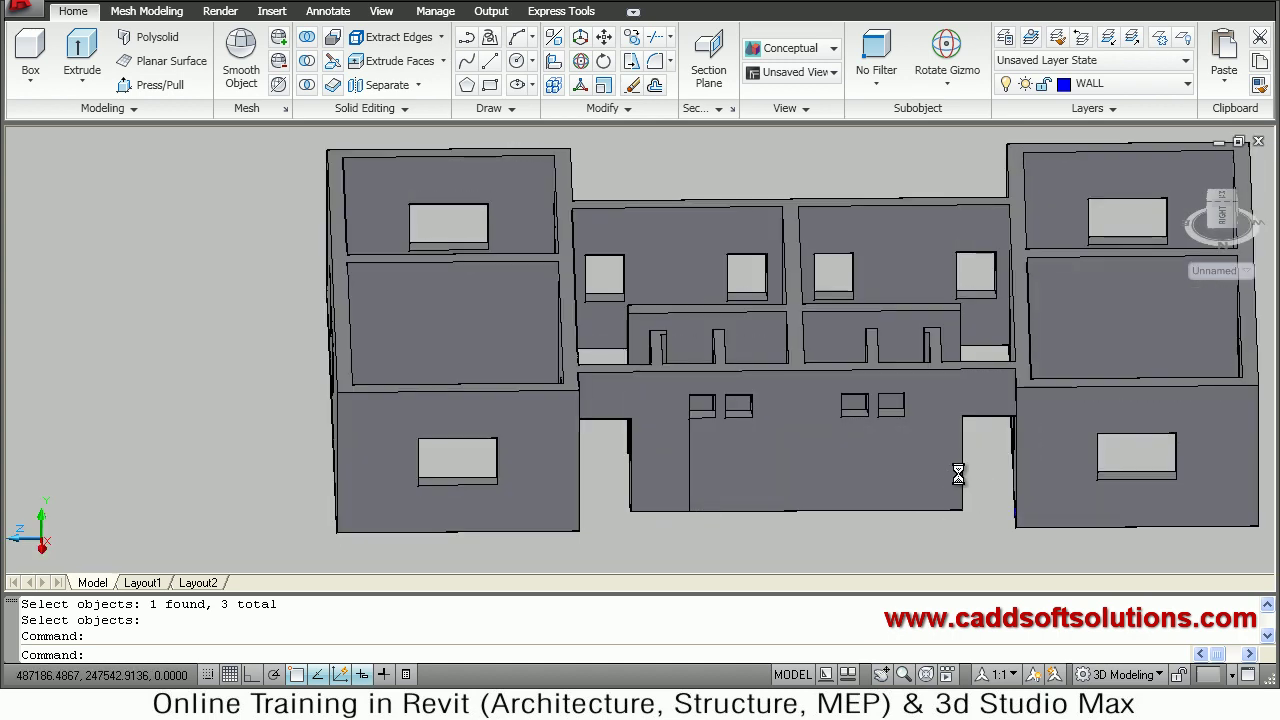
pyautogui.moveTo(977, 429); pyautogui.dragTo(986, 437)
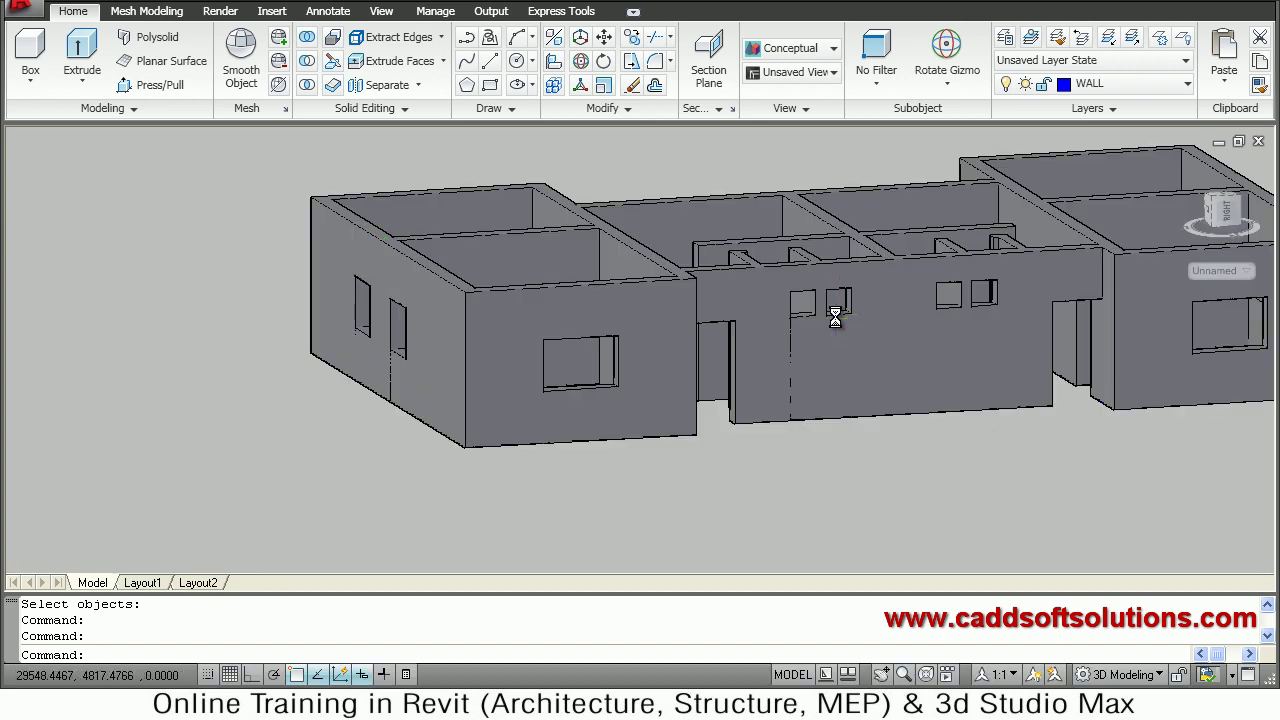
pyautogui.scroll(2, 835, 317)
pyautogui.scroll(2, 831, 325)
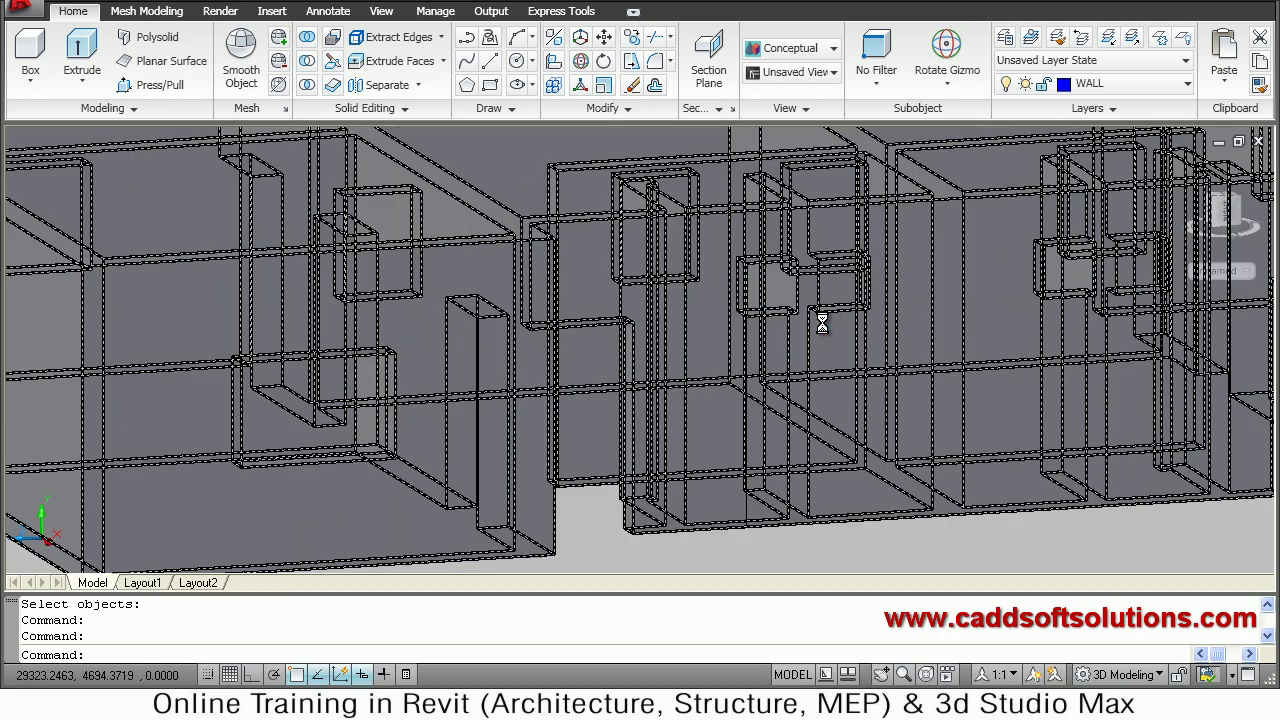
pyautogui.moveTo(766, 360); pyautogui.dragTo(857, 370, button='middle')
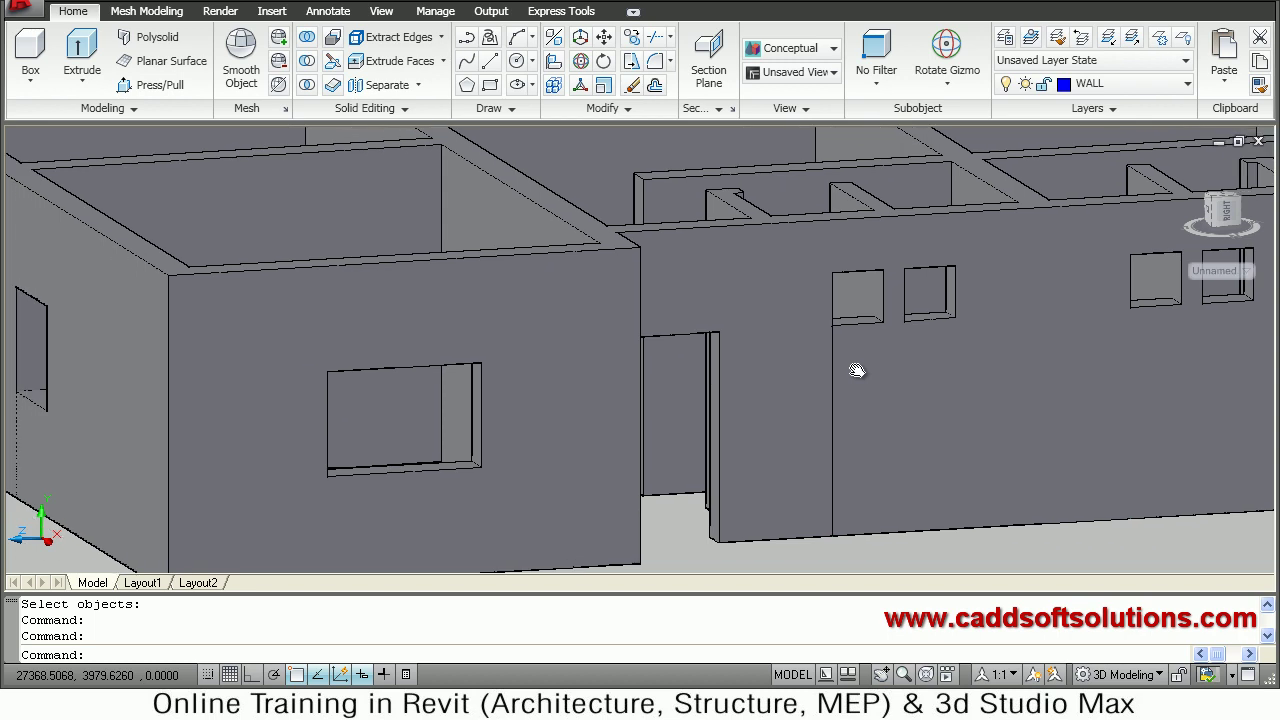